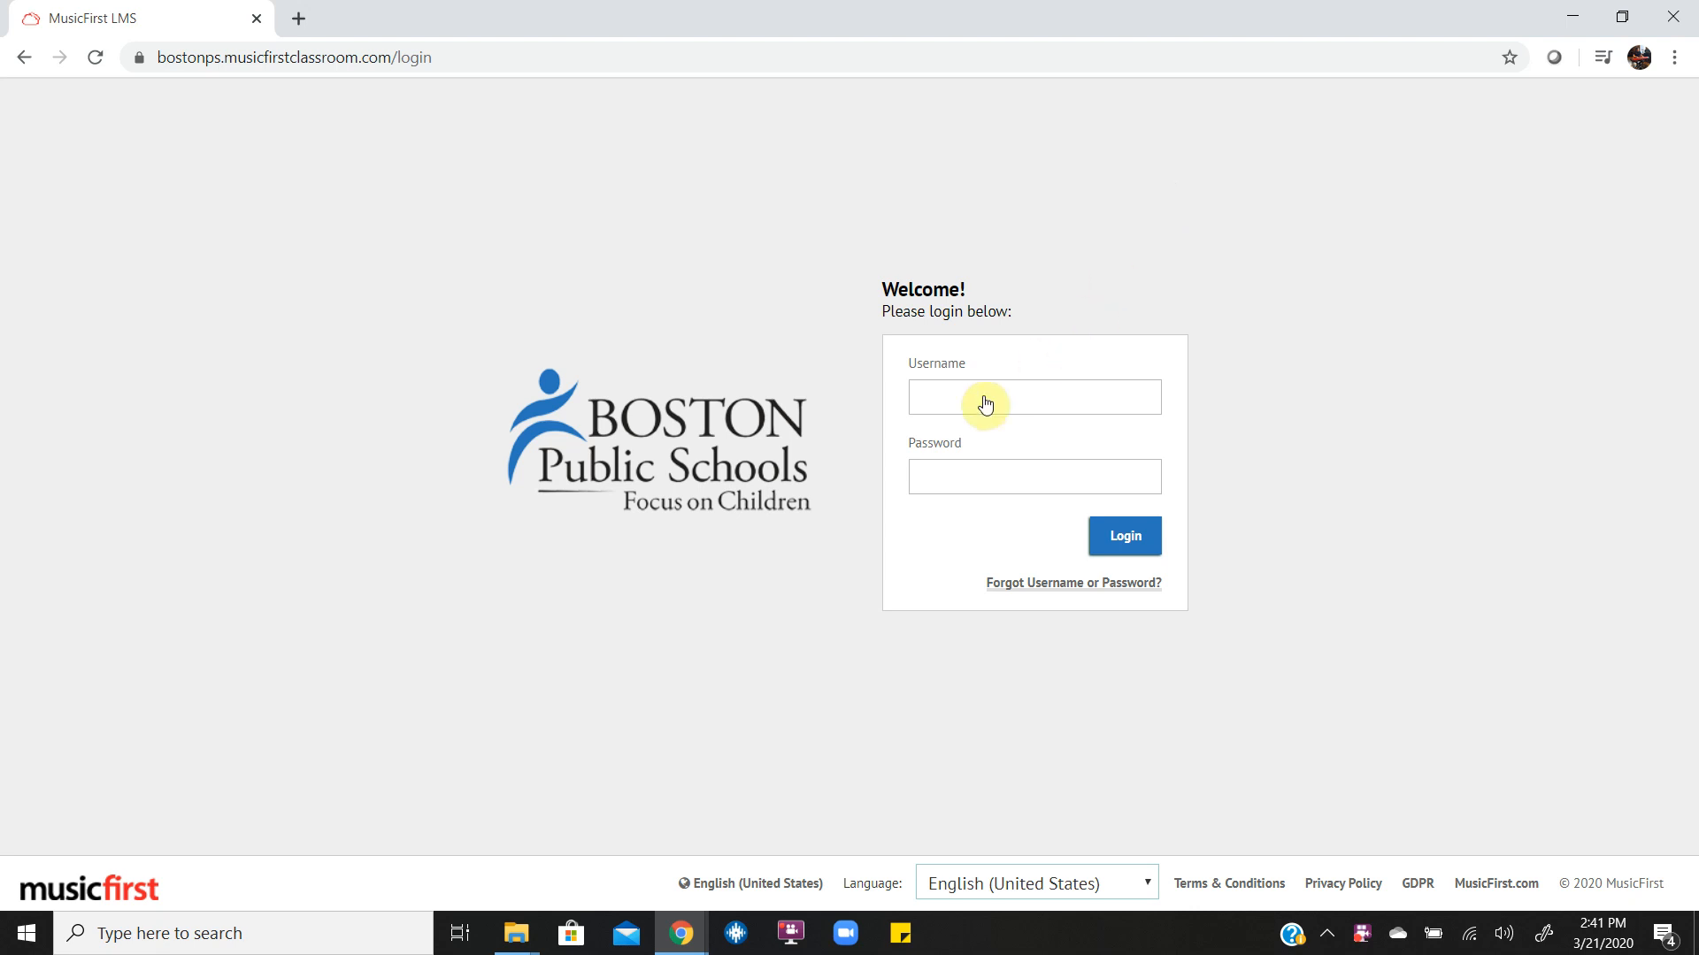
Log in to the classroom site with the username "test" and the account password.
left_click(952, 404)
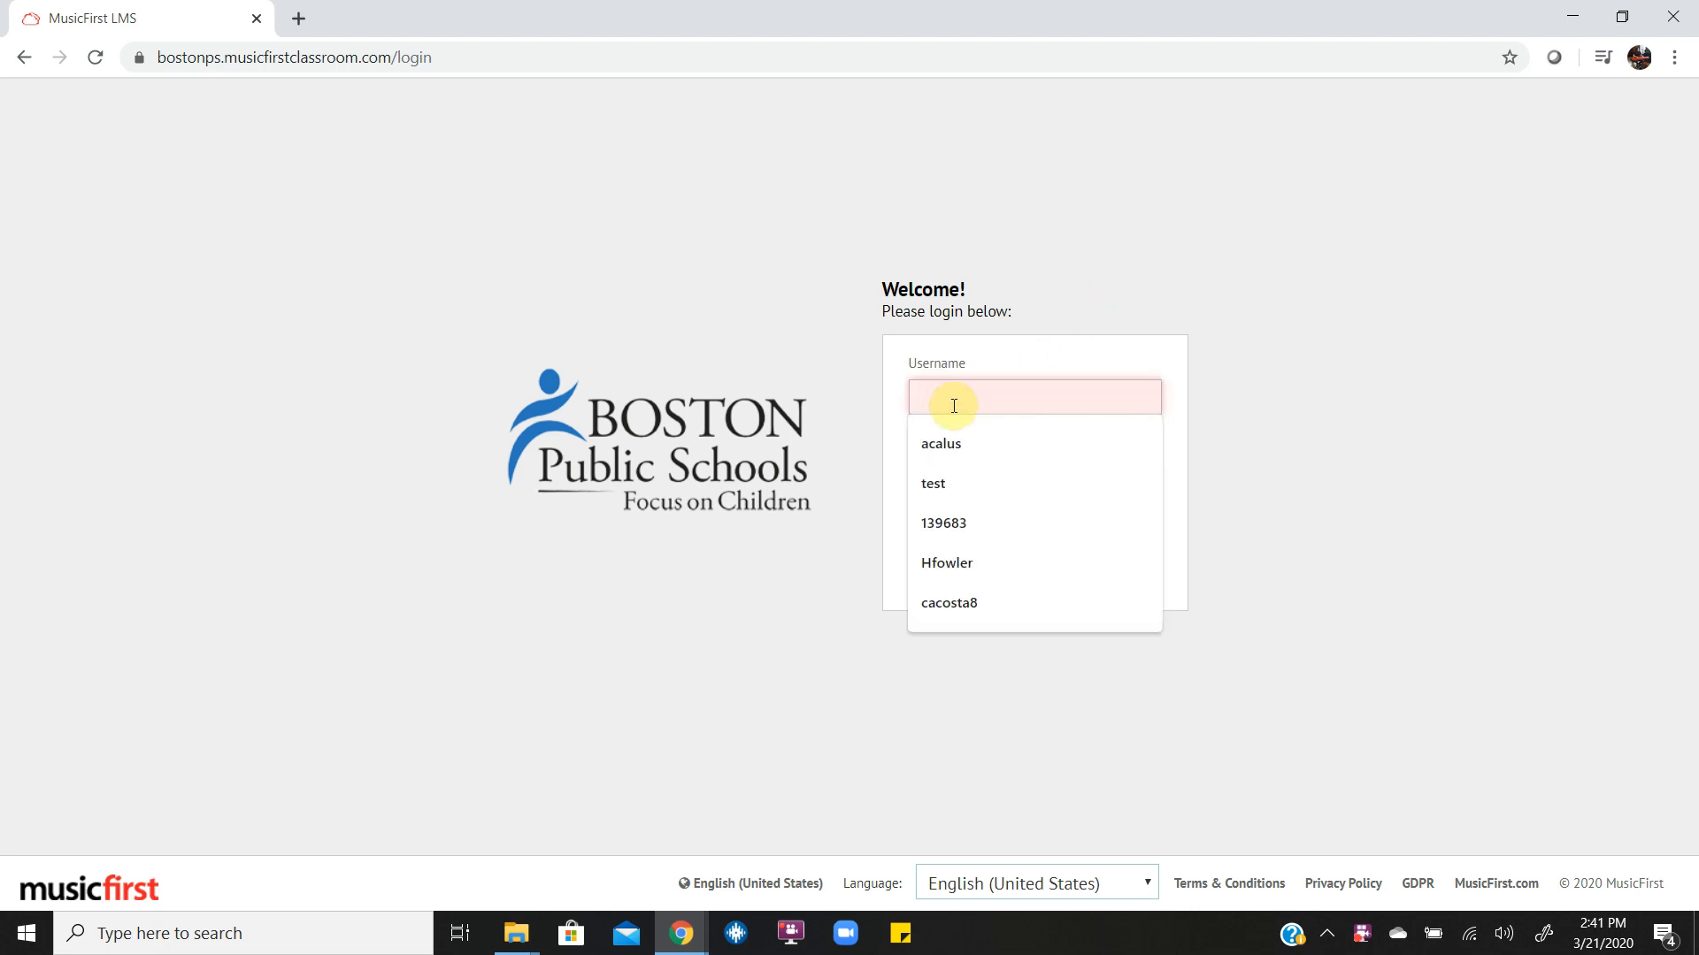
type("test")
key("Tab")
type("*****")
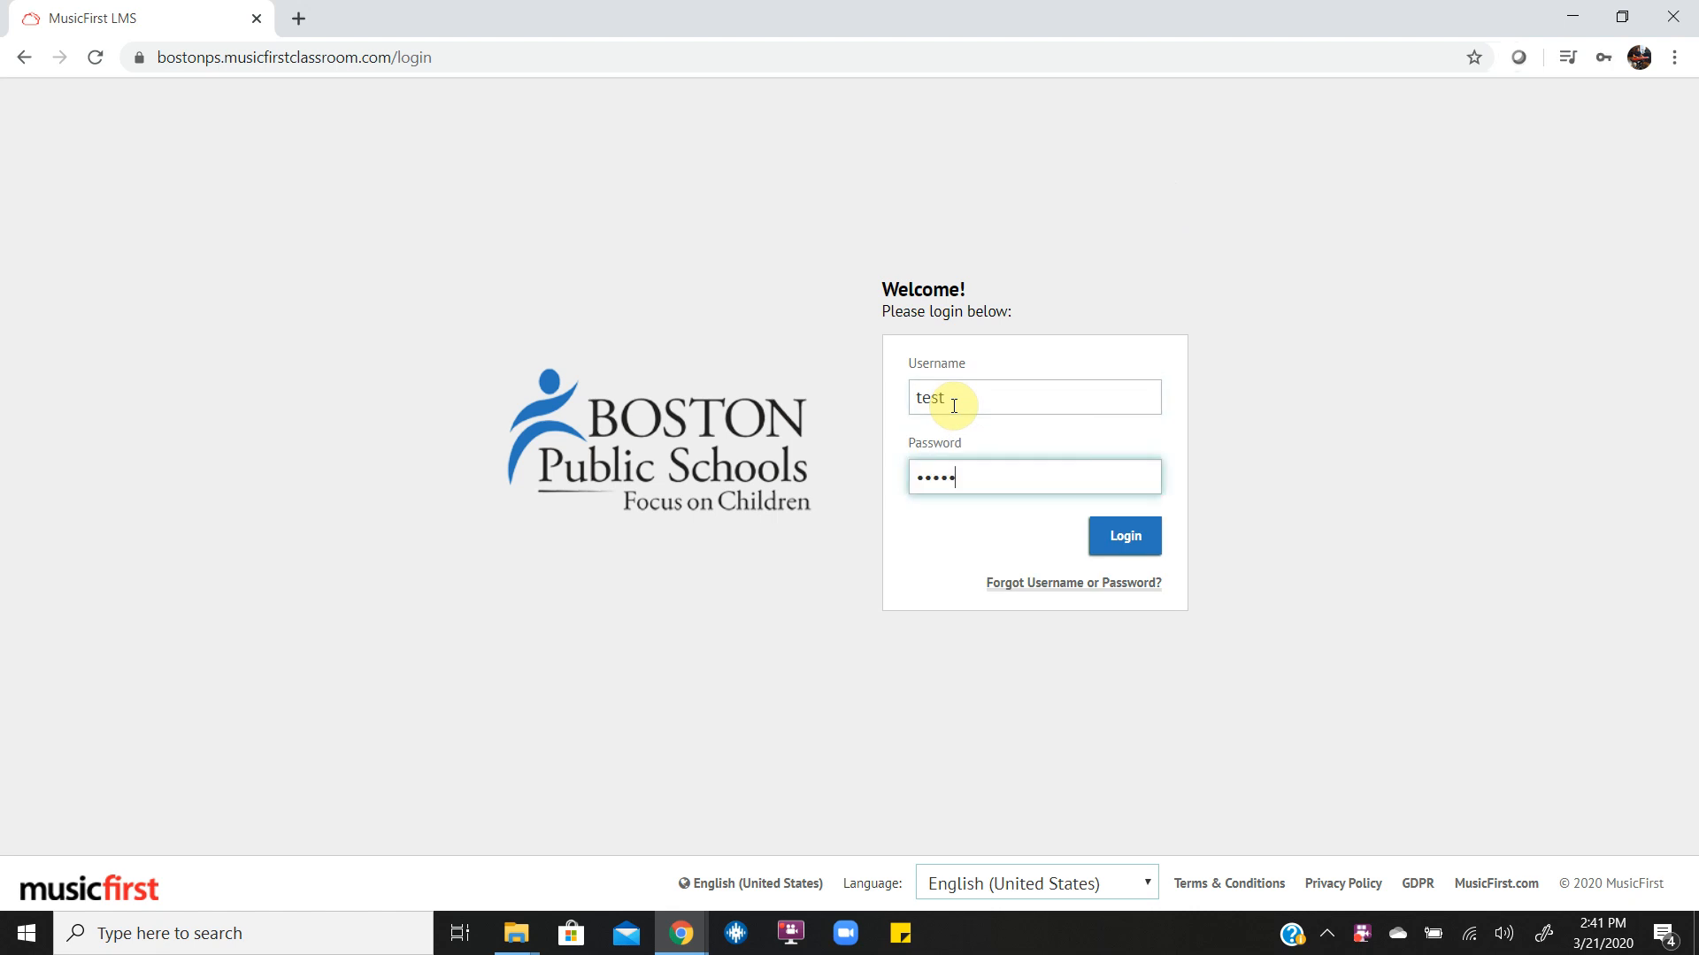
key("Return")
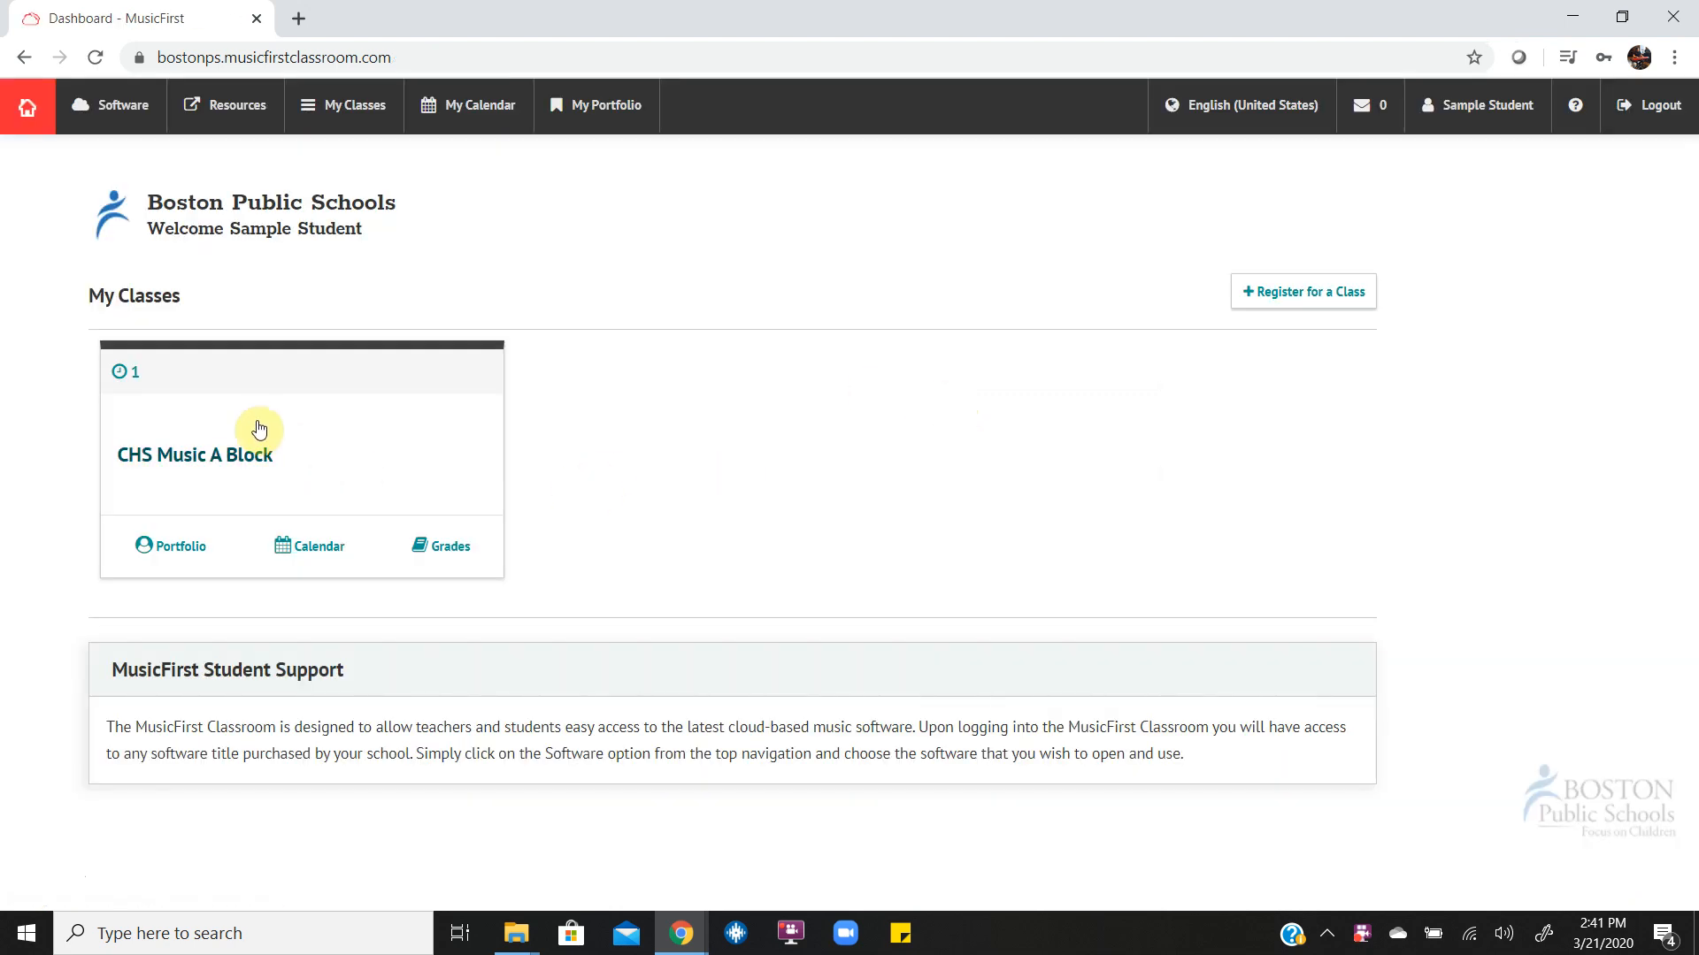
Open the Attention Band Collab task in the CHS Music A Block class and view its linked sheet music folder before returning.
left_click(213, 458)
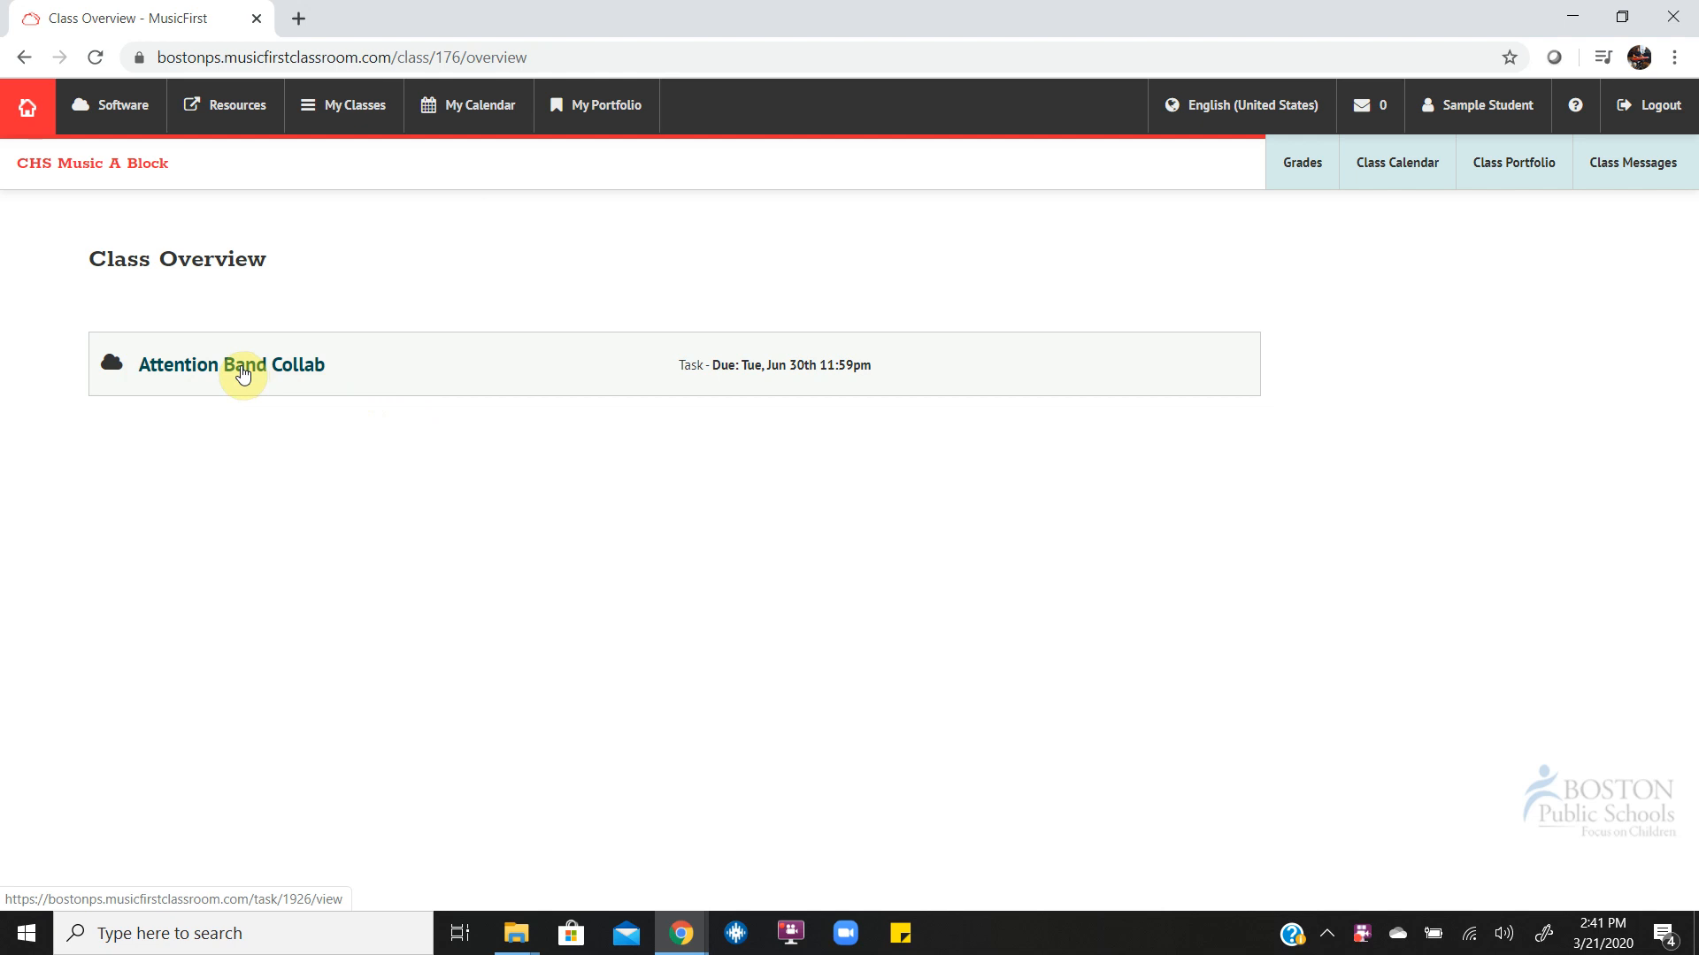
left_click(244, 372)
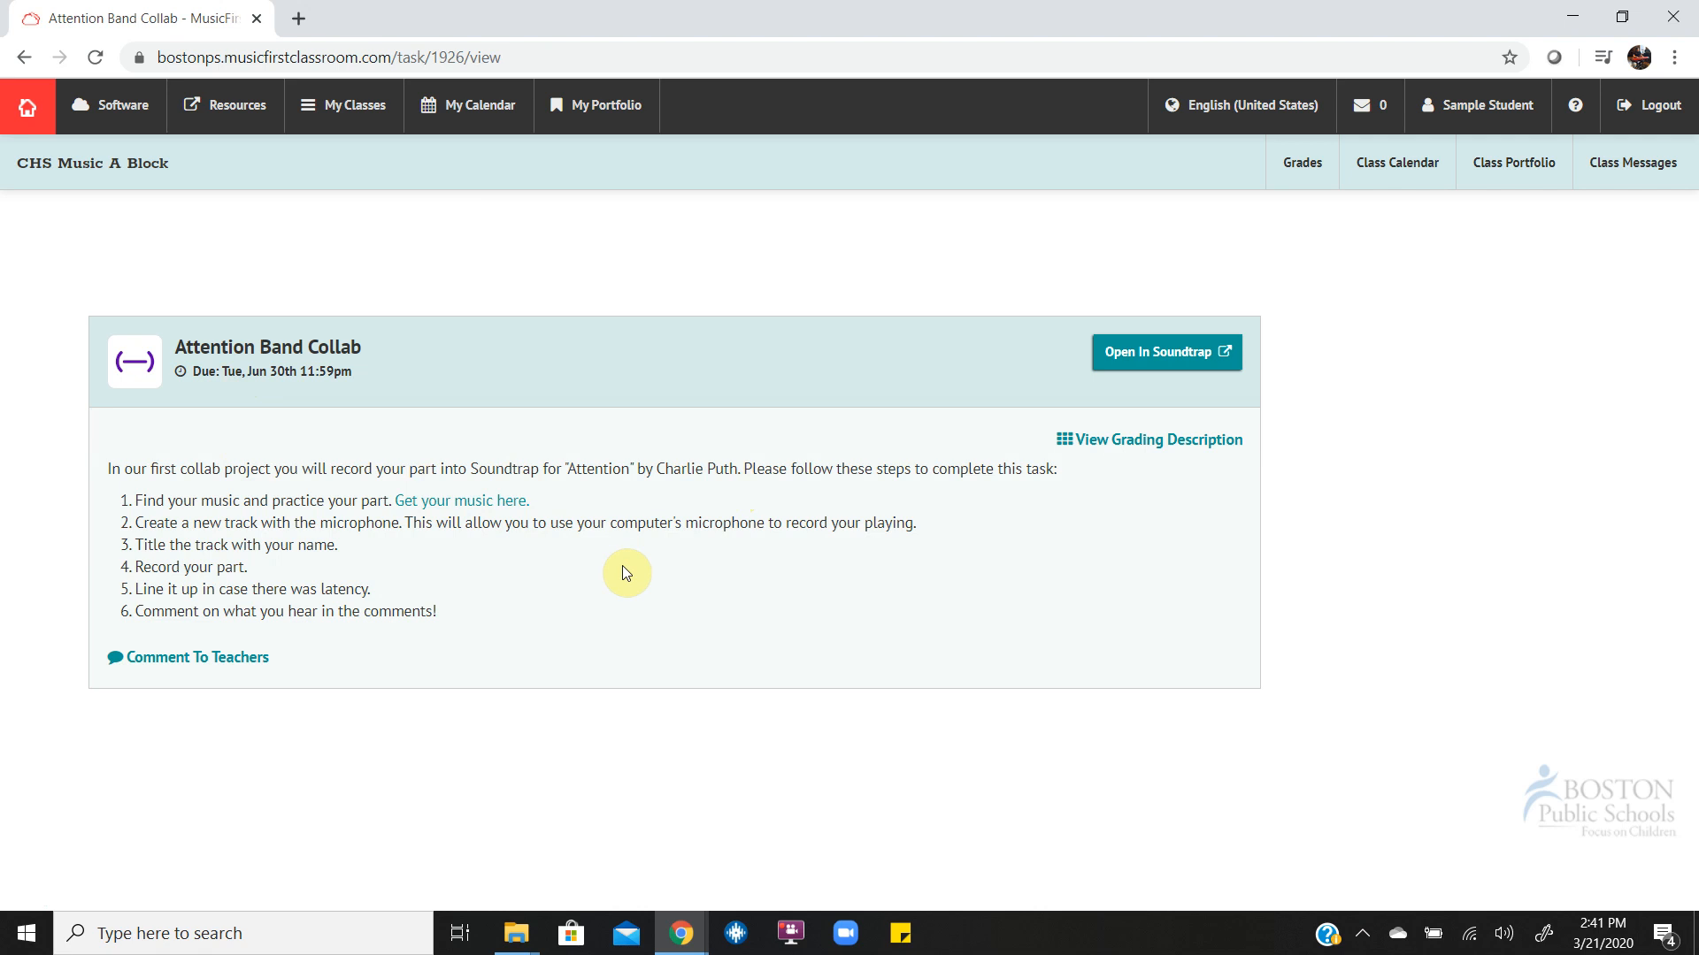
left_click(492, 504)
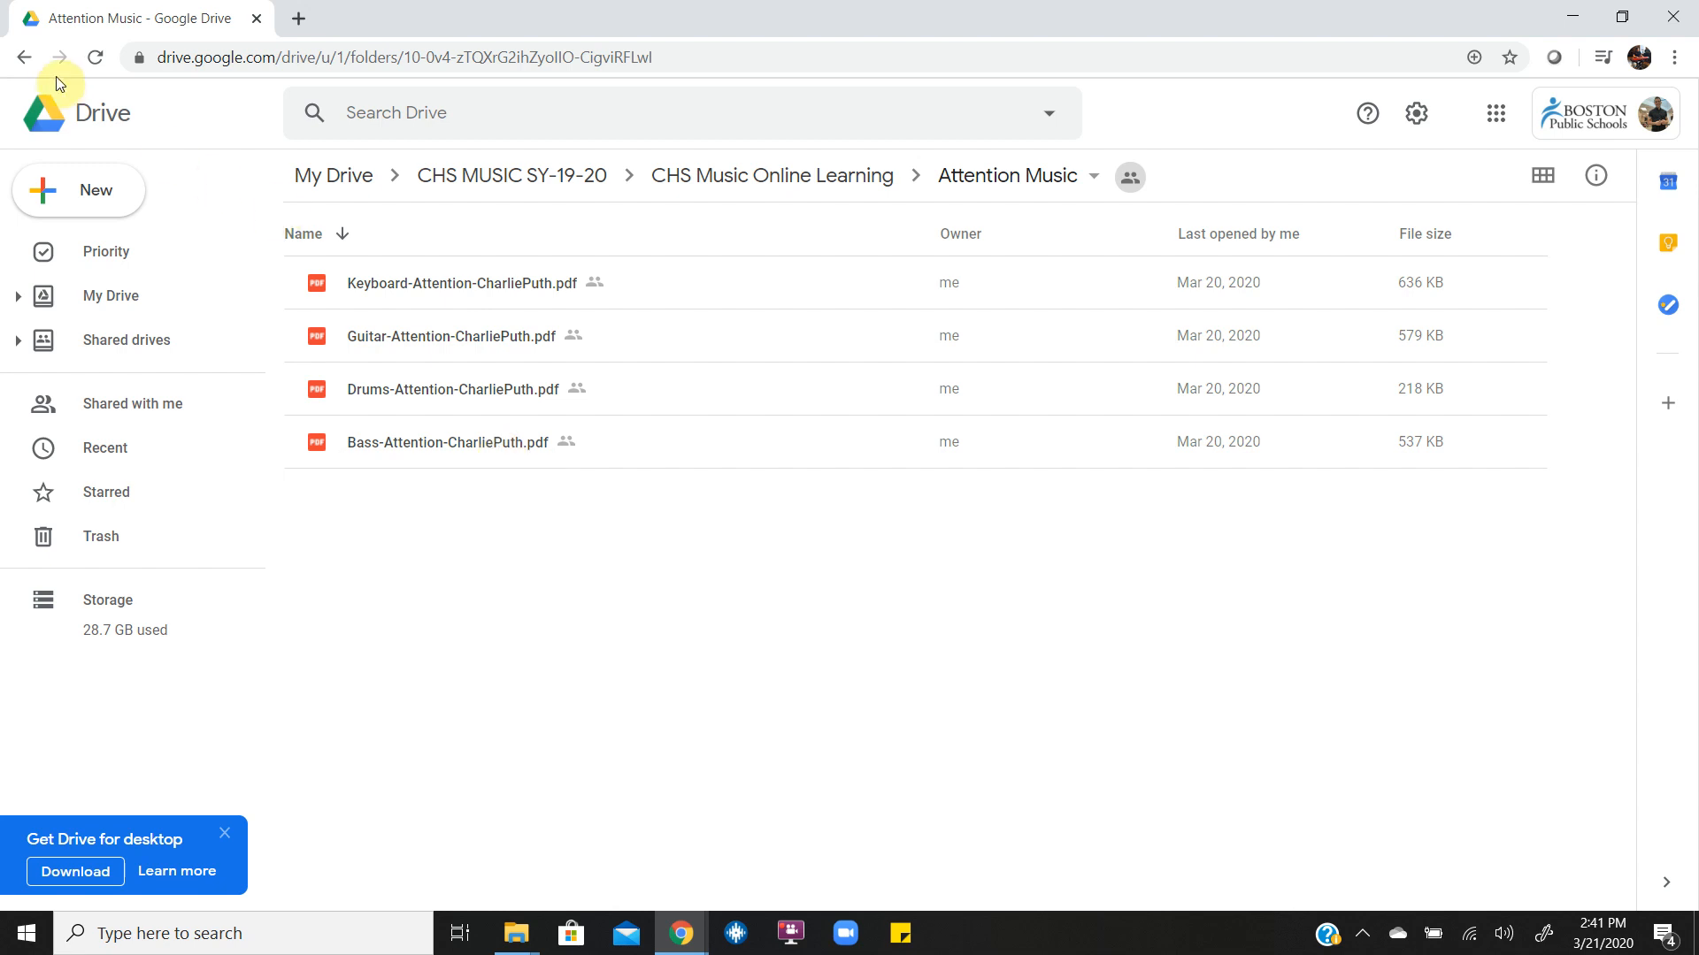
left_click(24, 59)
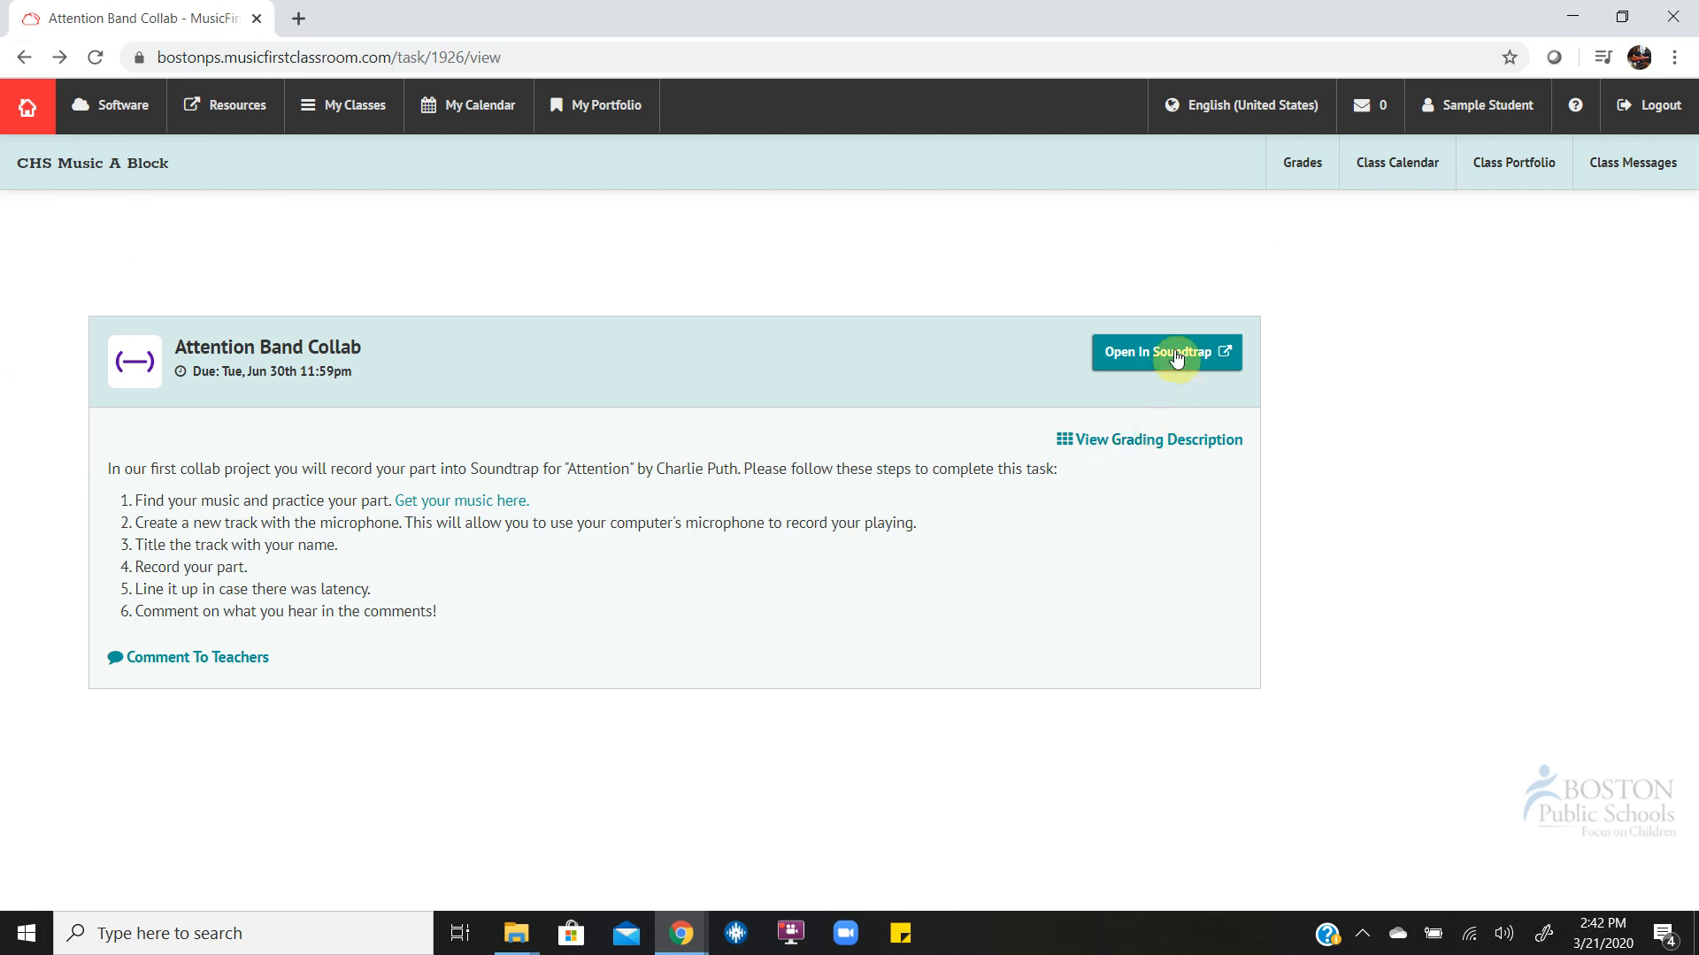
Open the task in Soundtrap, dismiss the new project chooser, and exit the studio to the projects page.
left_click(1140, 351)
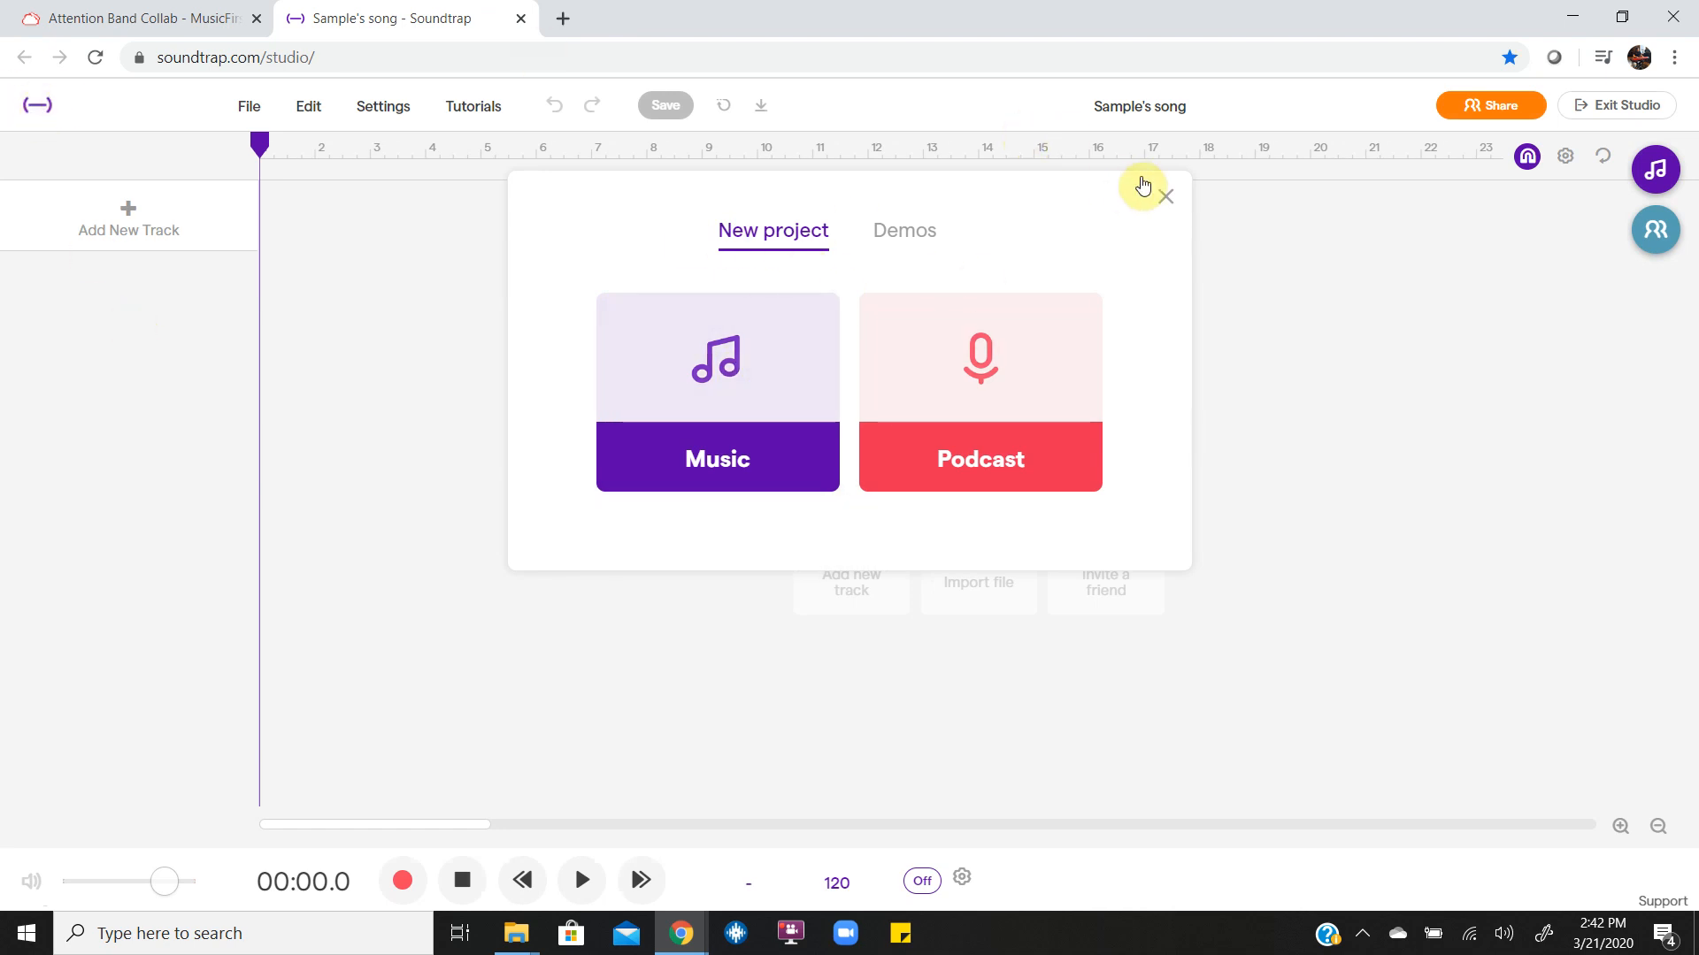
left_click(1165, 196)
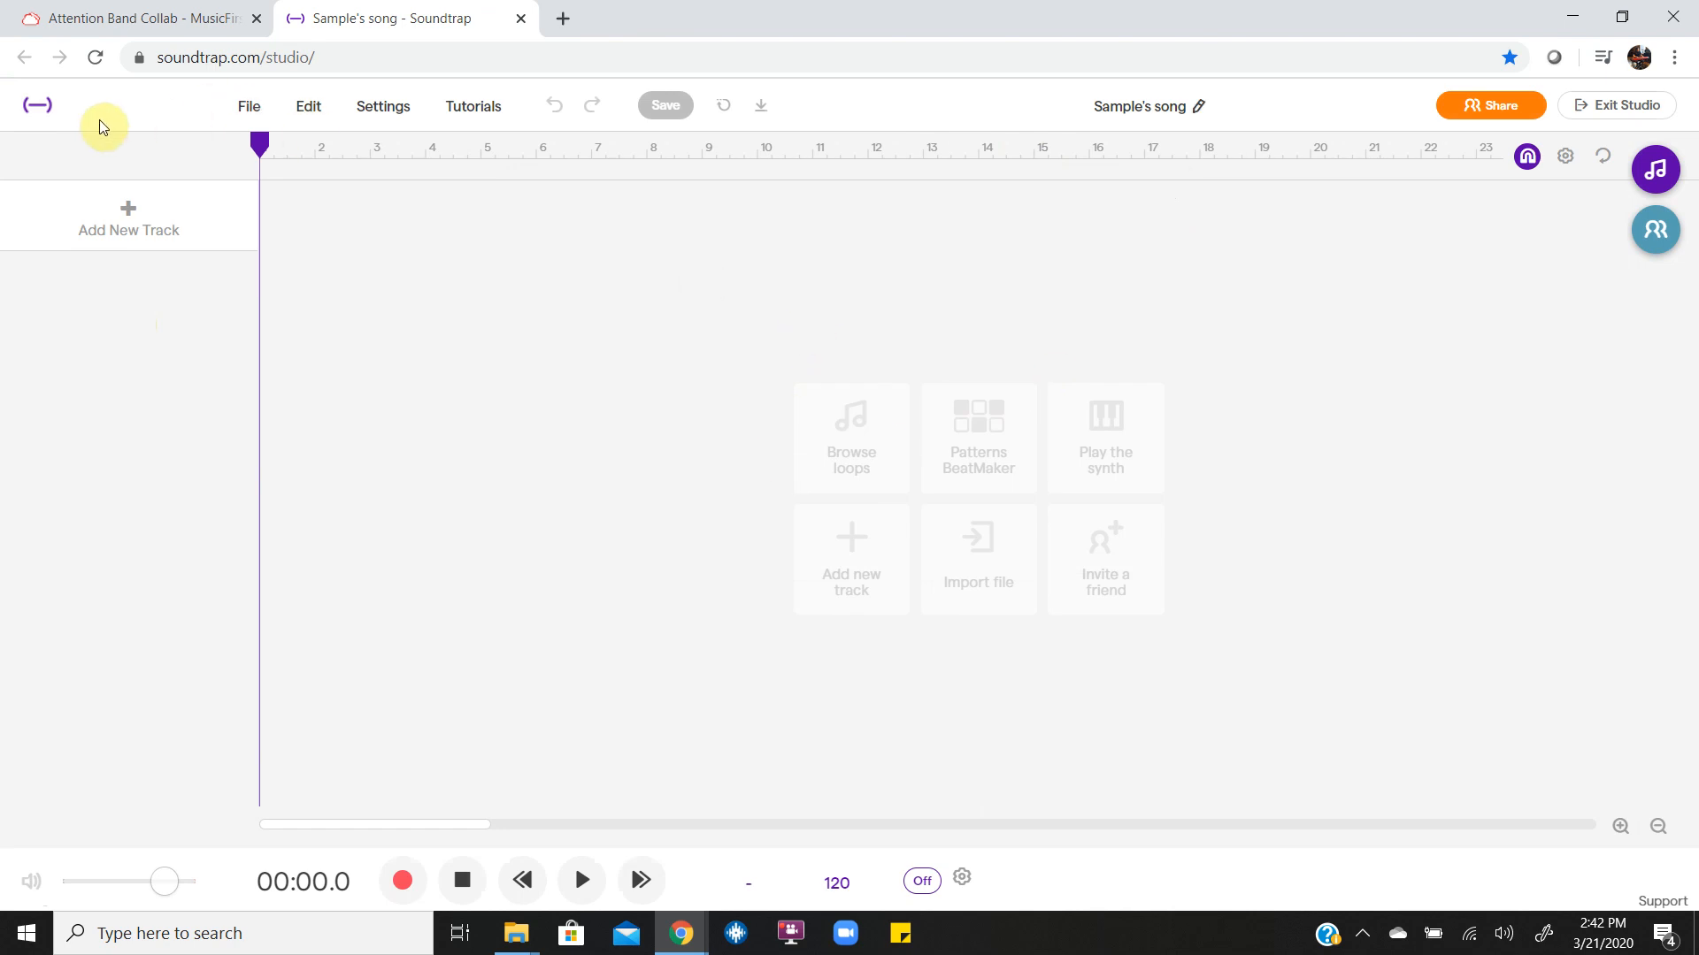
left_click(1621, 106)
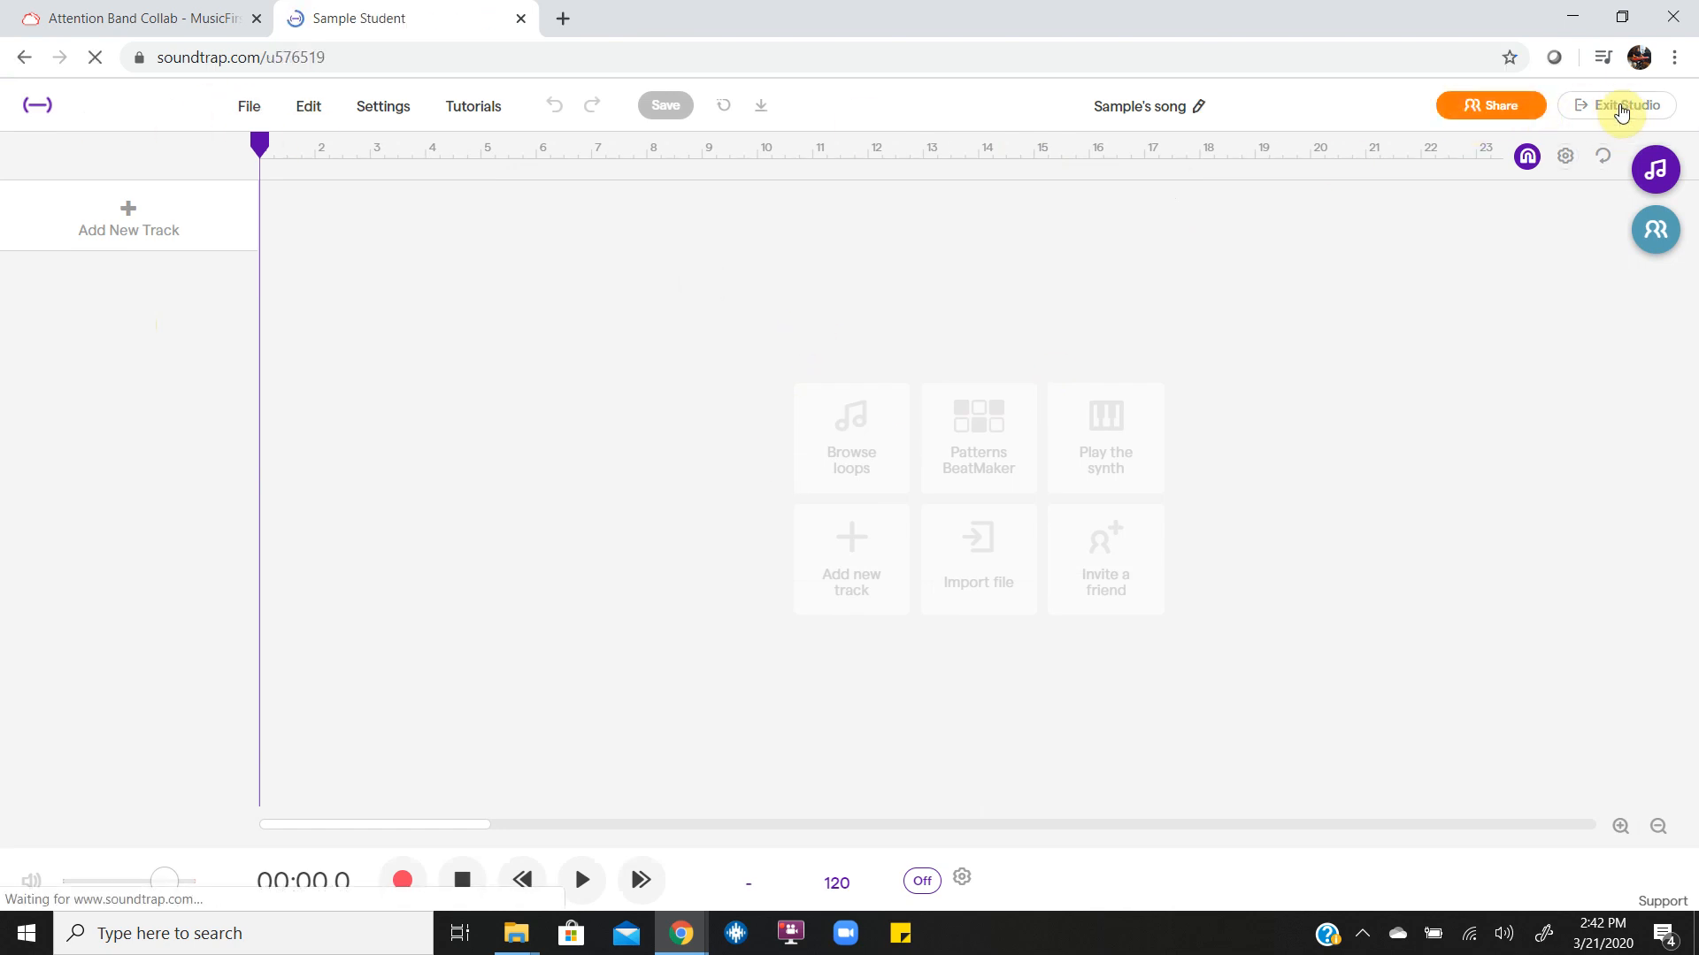
Accept the invitation to Attention Collab Project A Block, decline notifications for now, and enter the shared project.
scroll(959, 534, "down", 2)
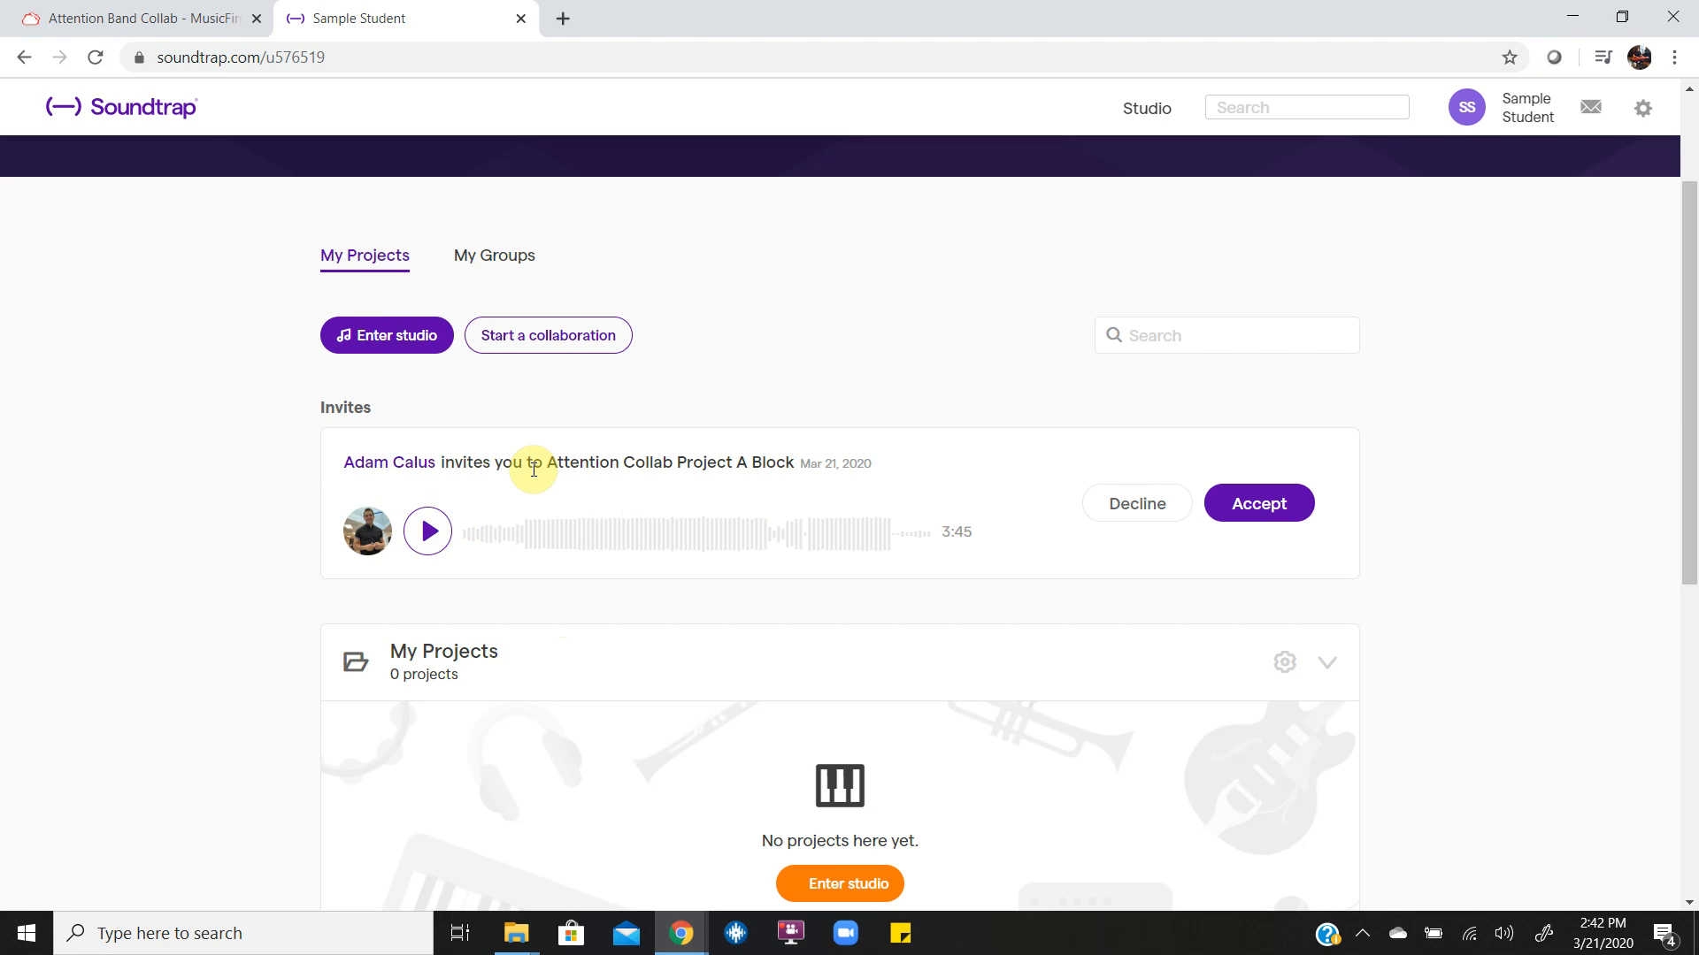
left_click(1268, 502)
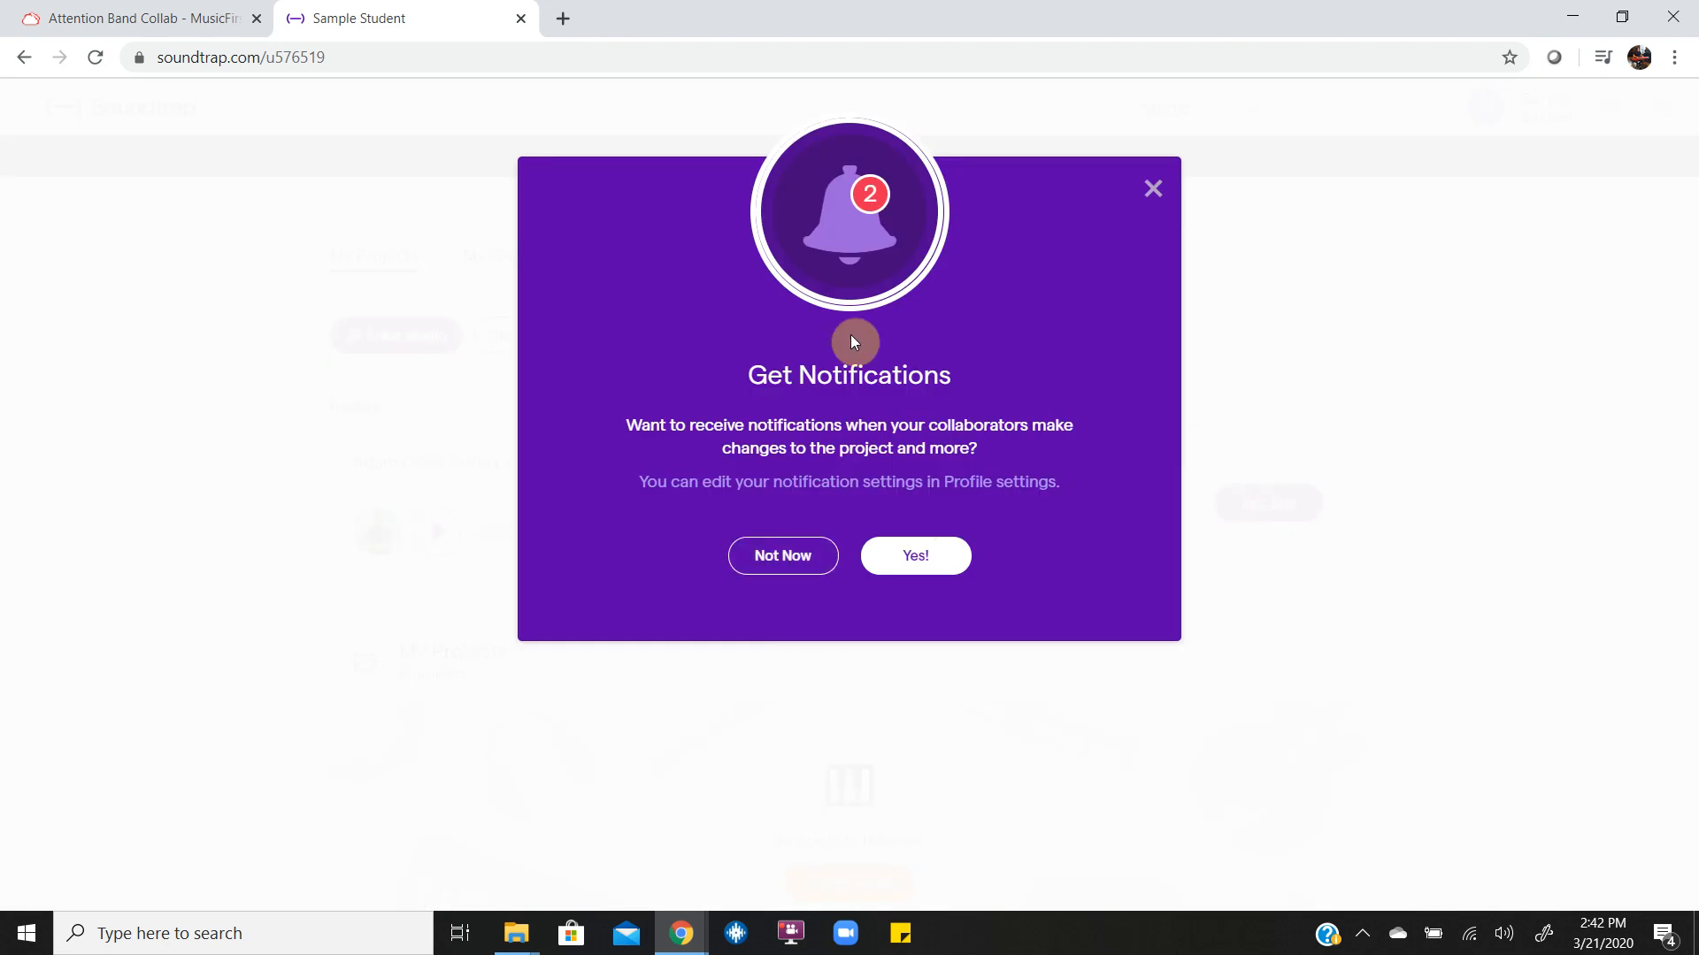
left_click(804, 556)
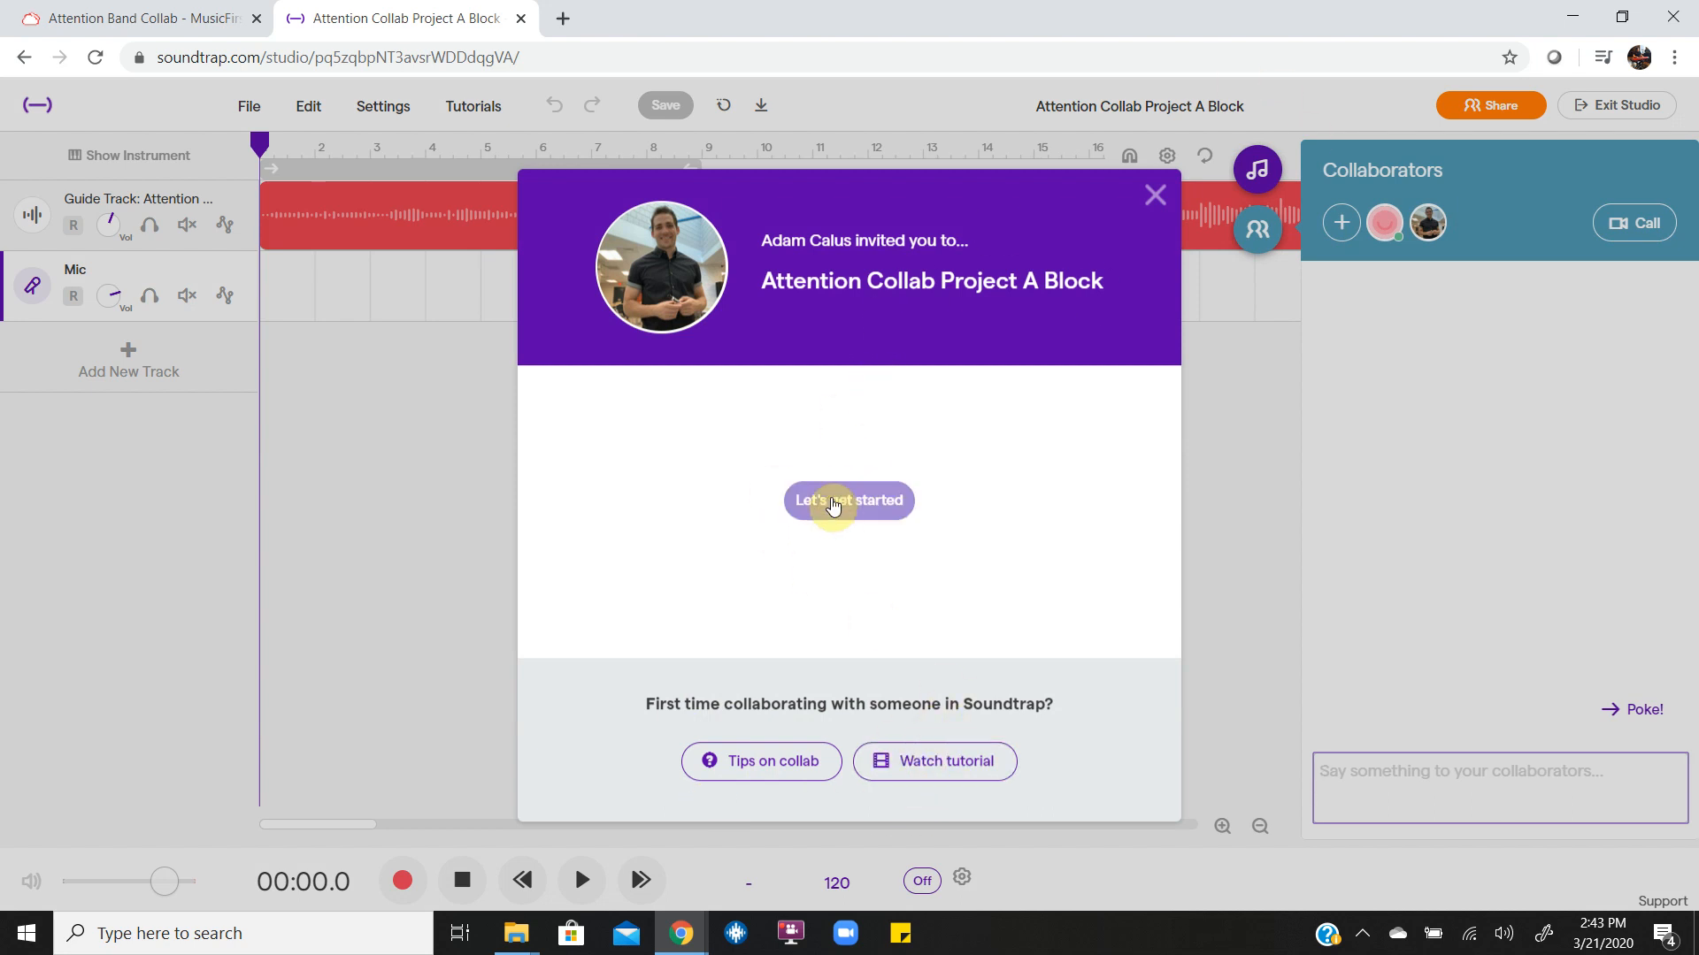
left_click(833, 502)
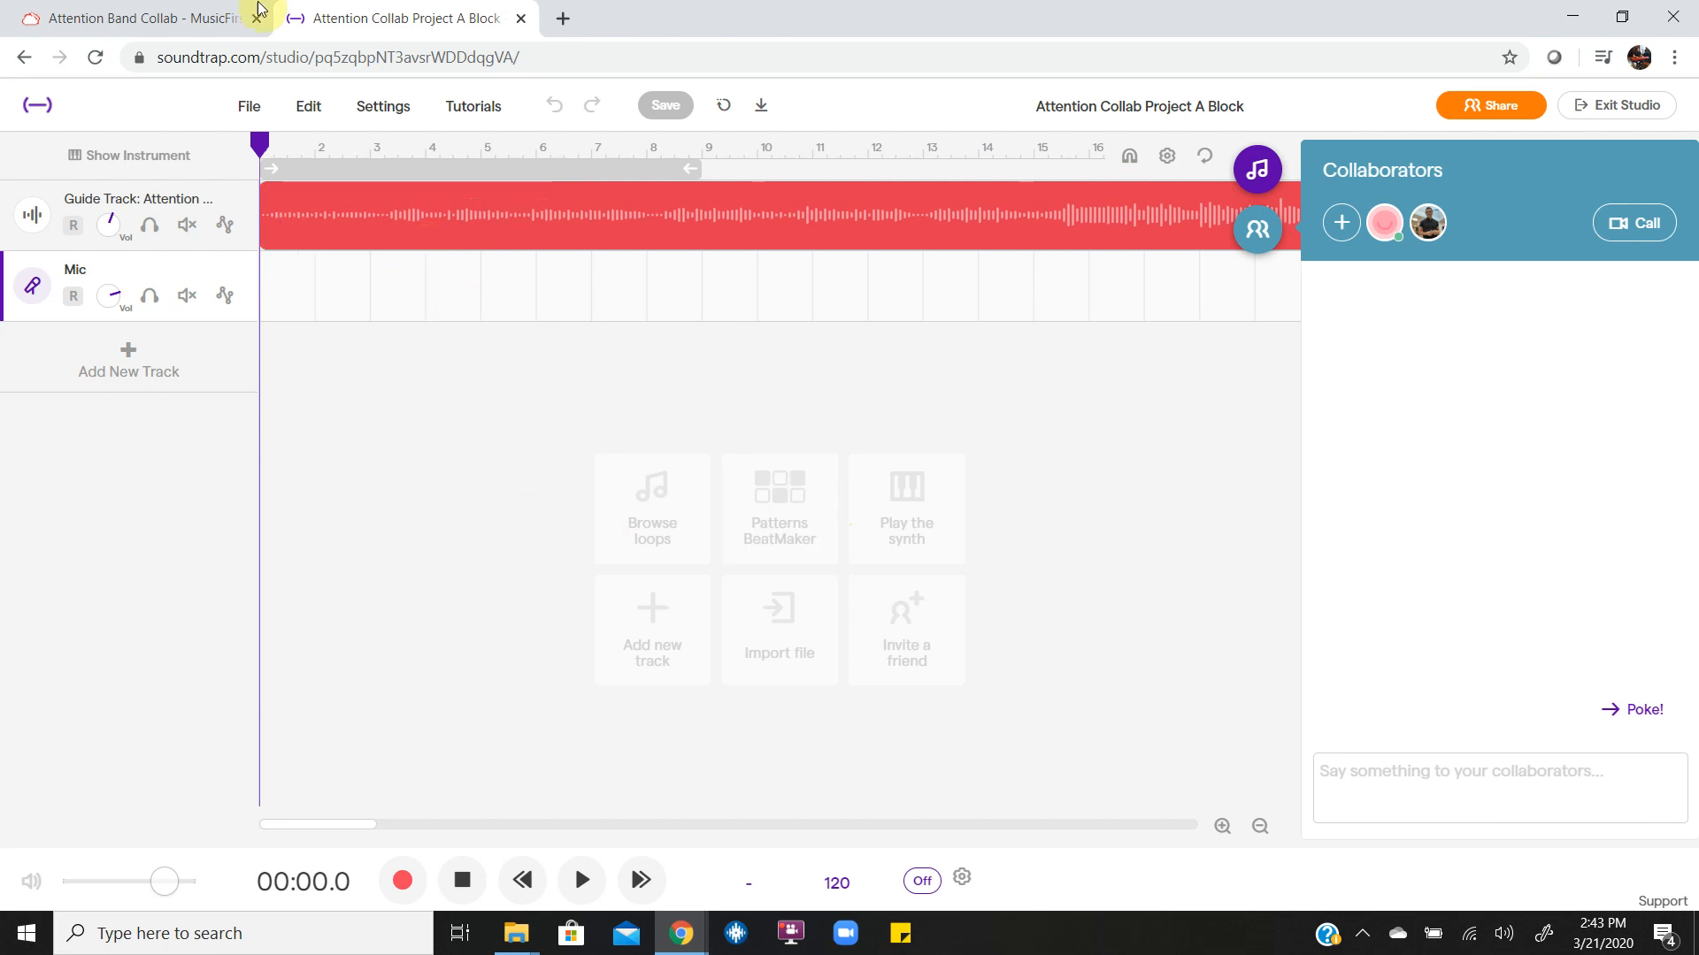
Check the task instructions and add a new microphone track to the Soundtrap project, closing its instrument view.
left_click(202, 18)
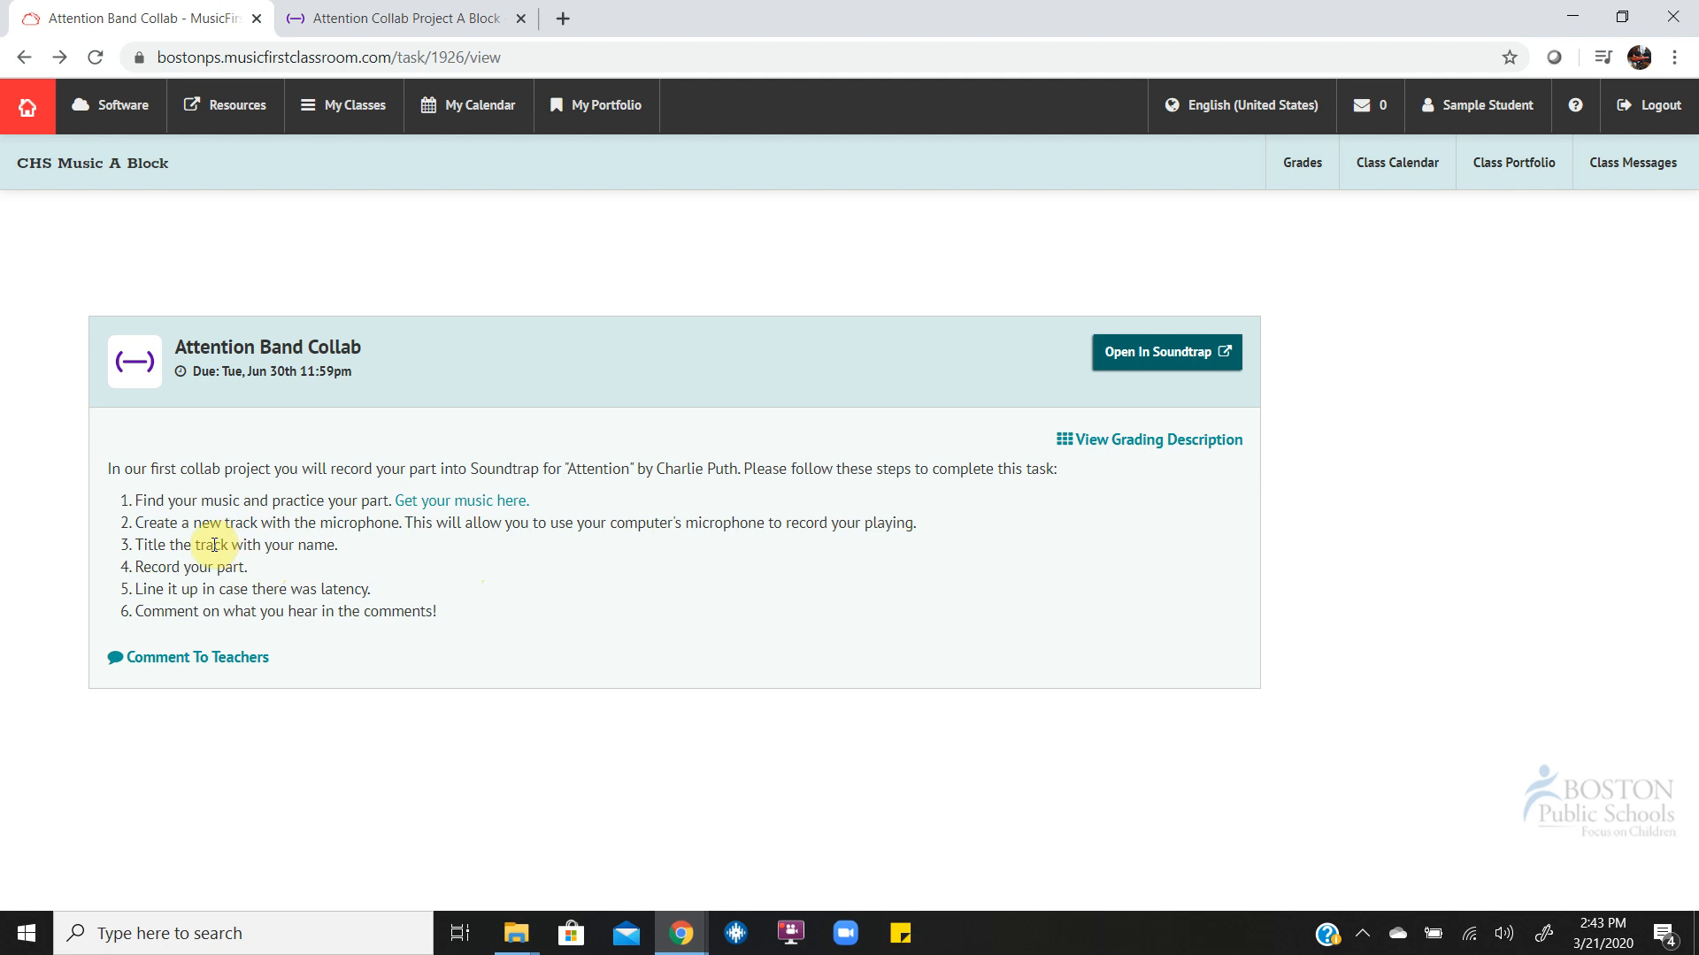
left_click(370, 18)
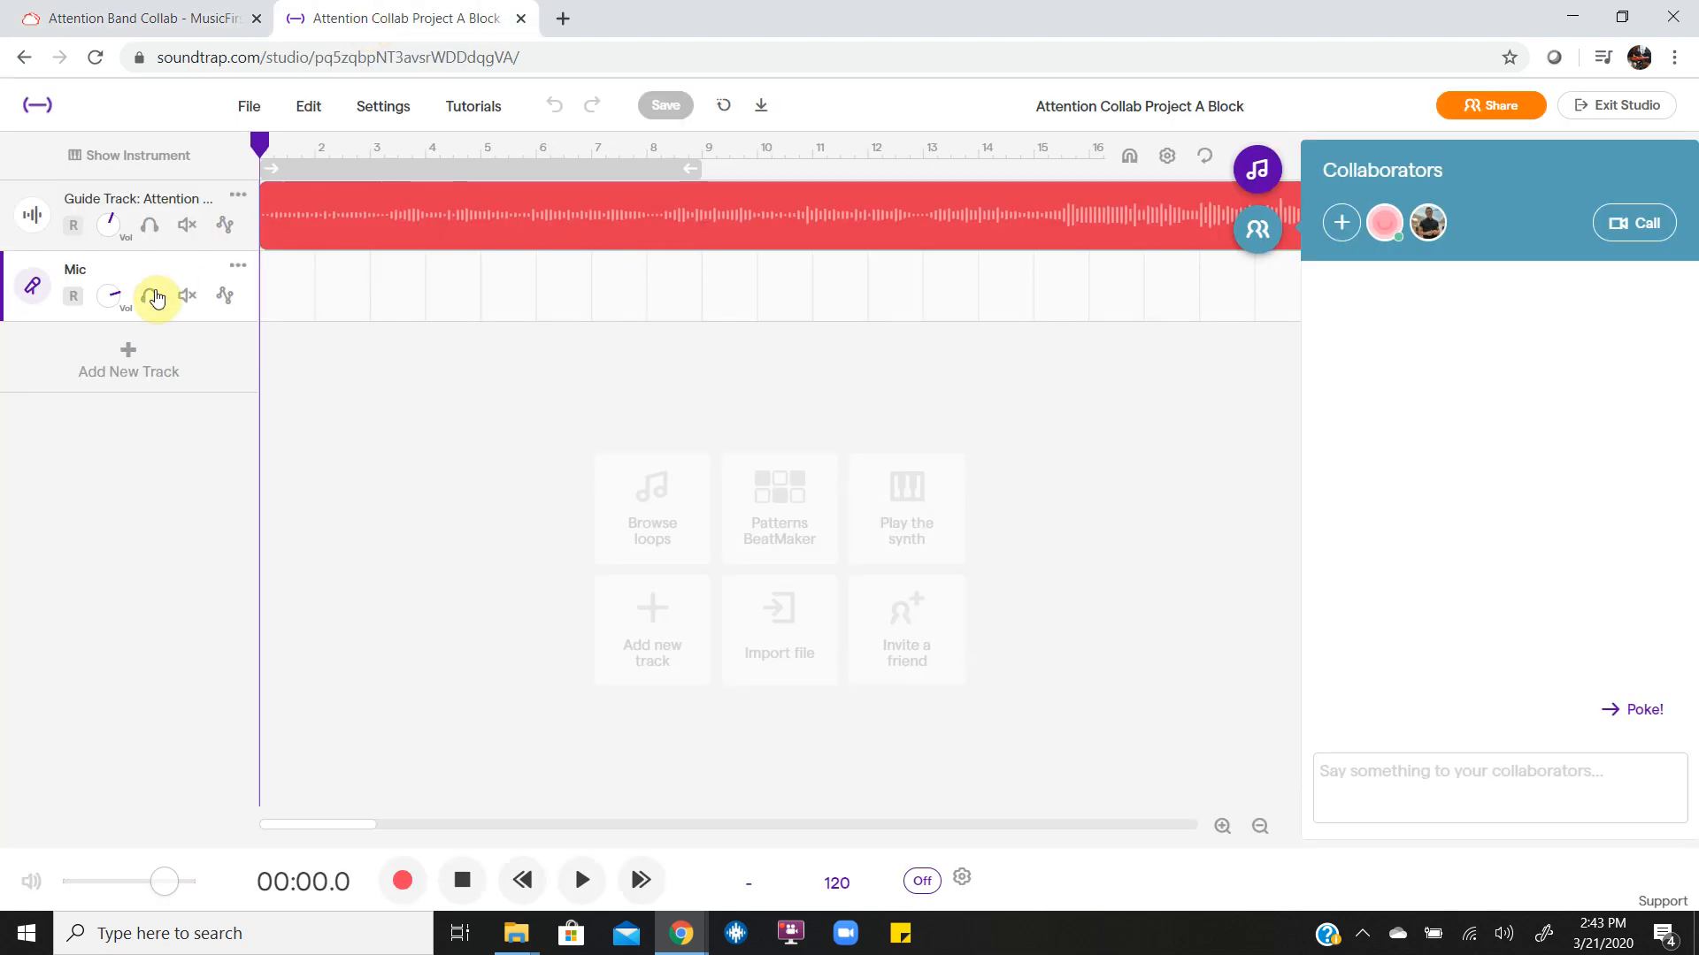
left_click(122, 366)
left_click(544, 358)
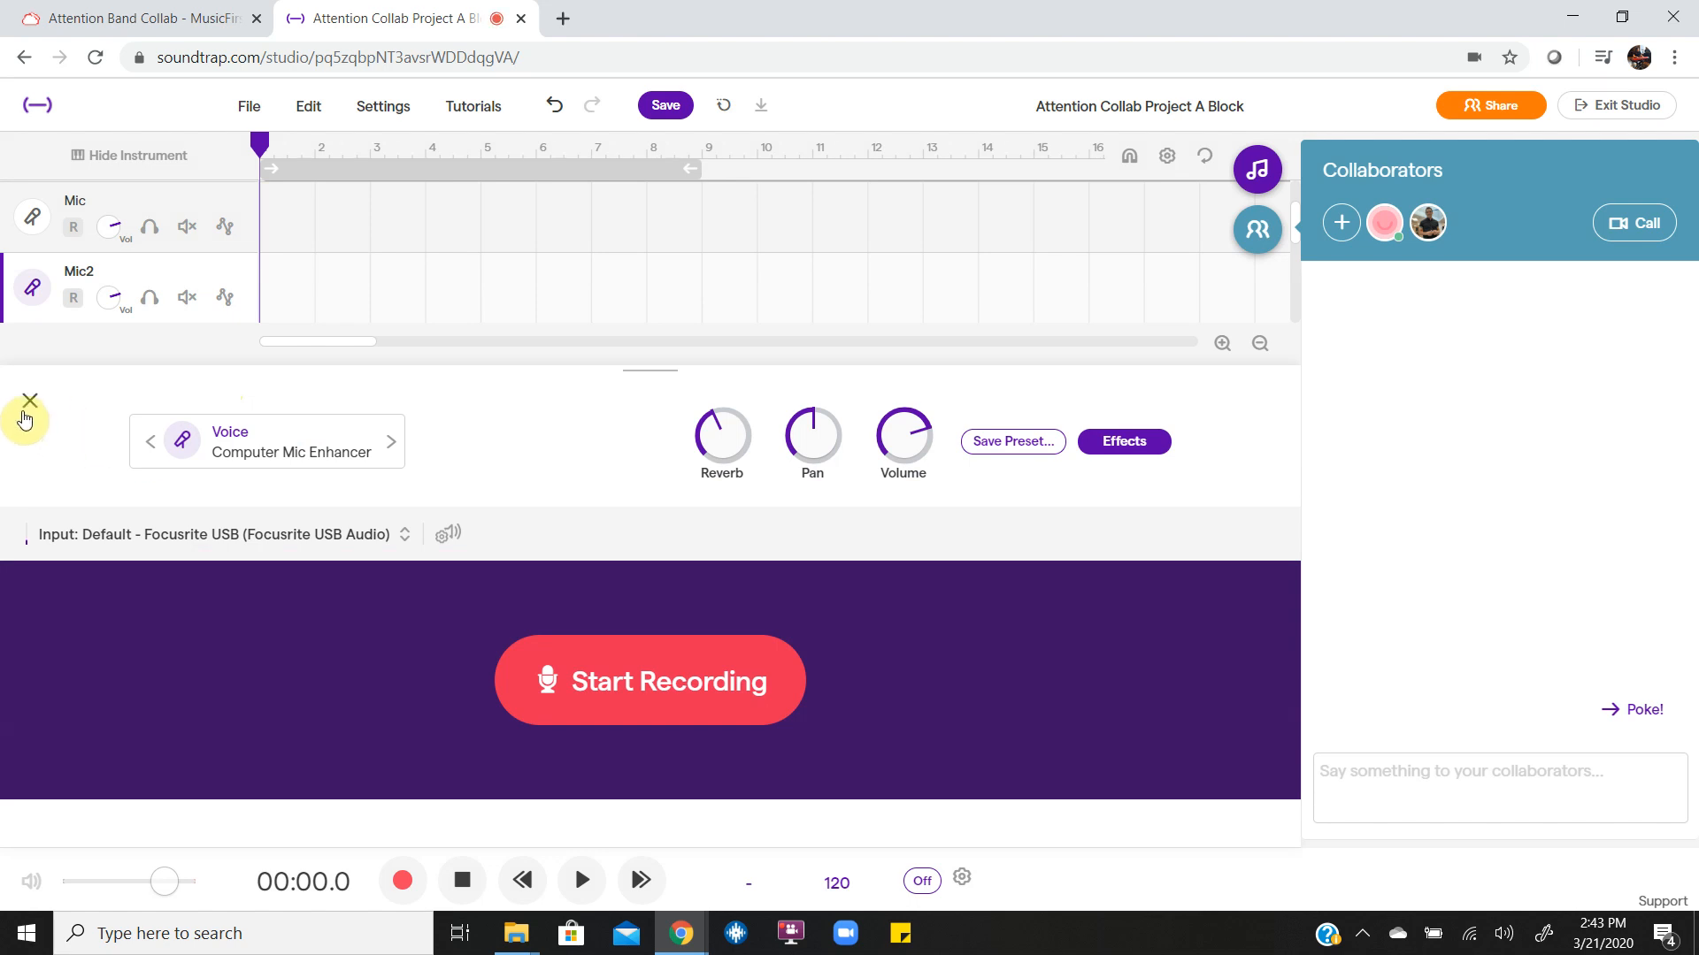
left_click(26, 412)
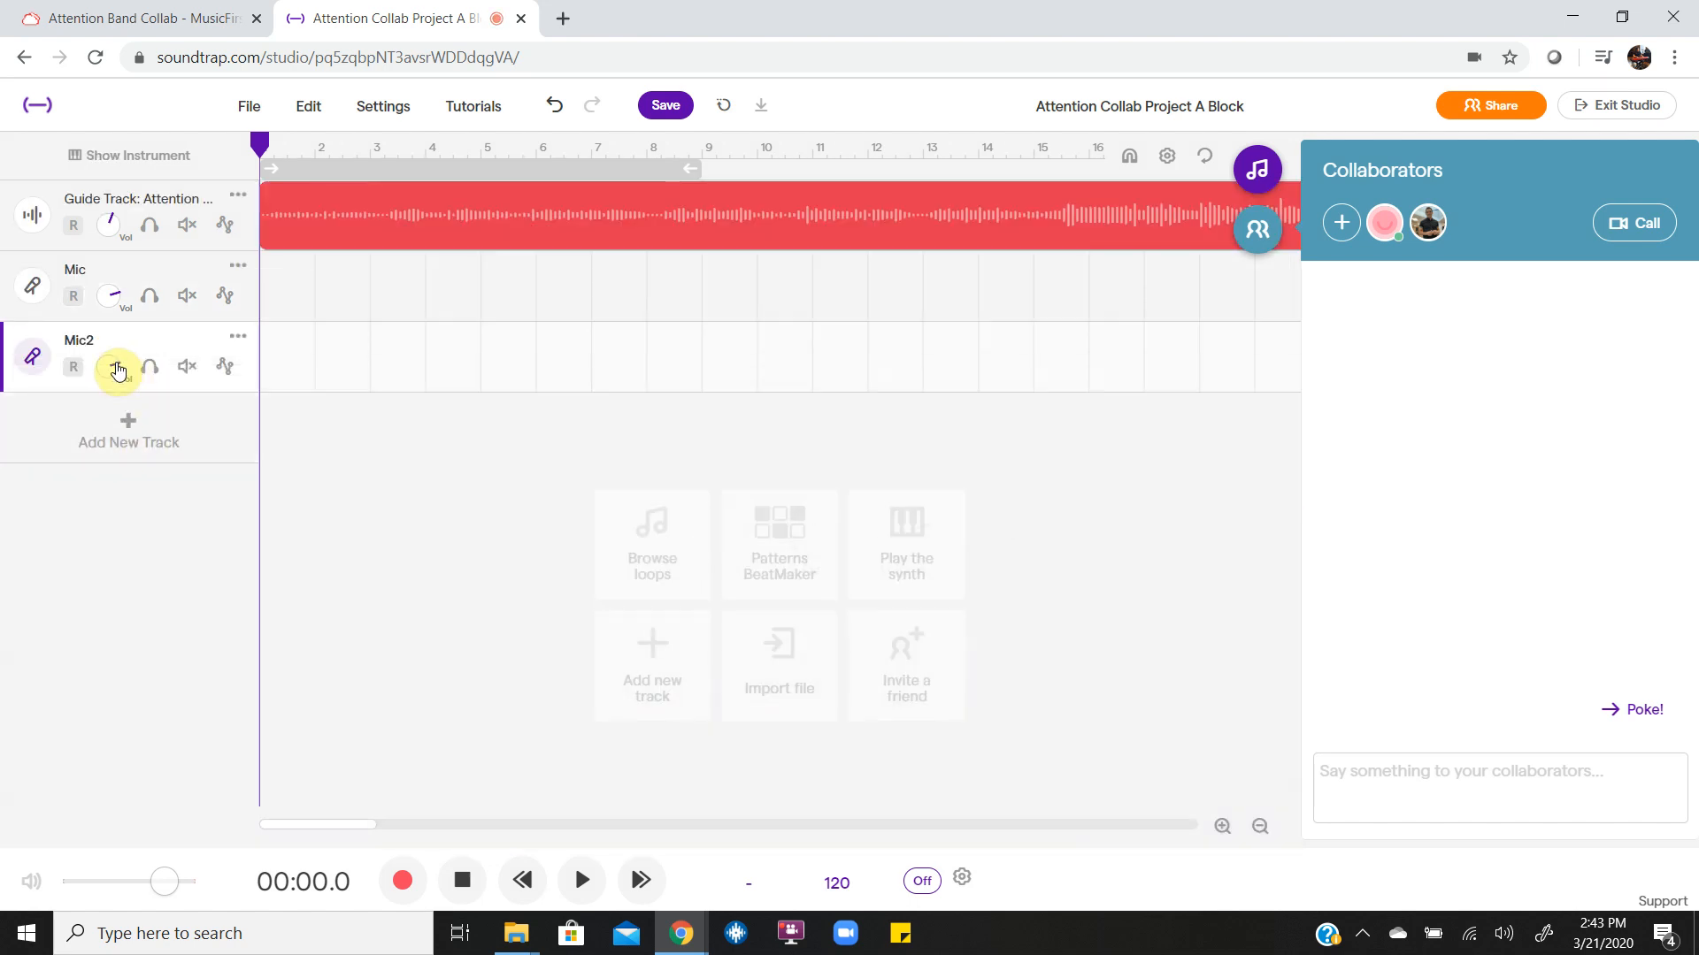
Rename the new microphone track with the performer's first name followed by "Voice".
double_click(77, 345)
type("Adam Voice")
key("Return")
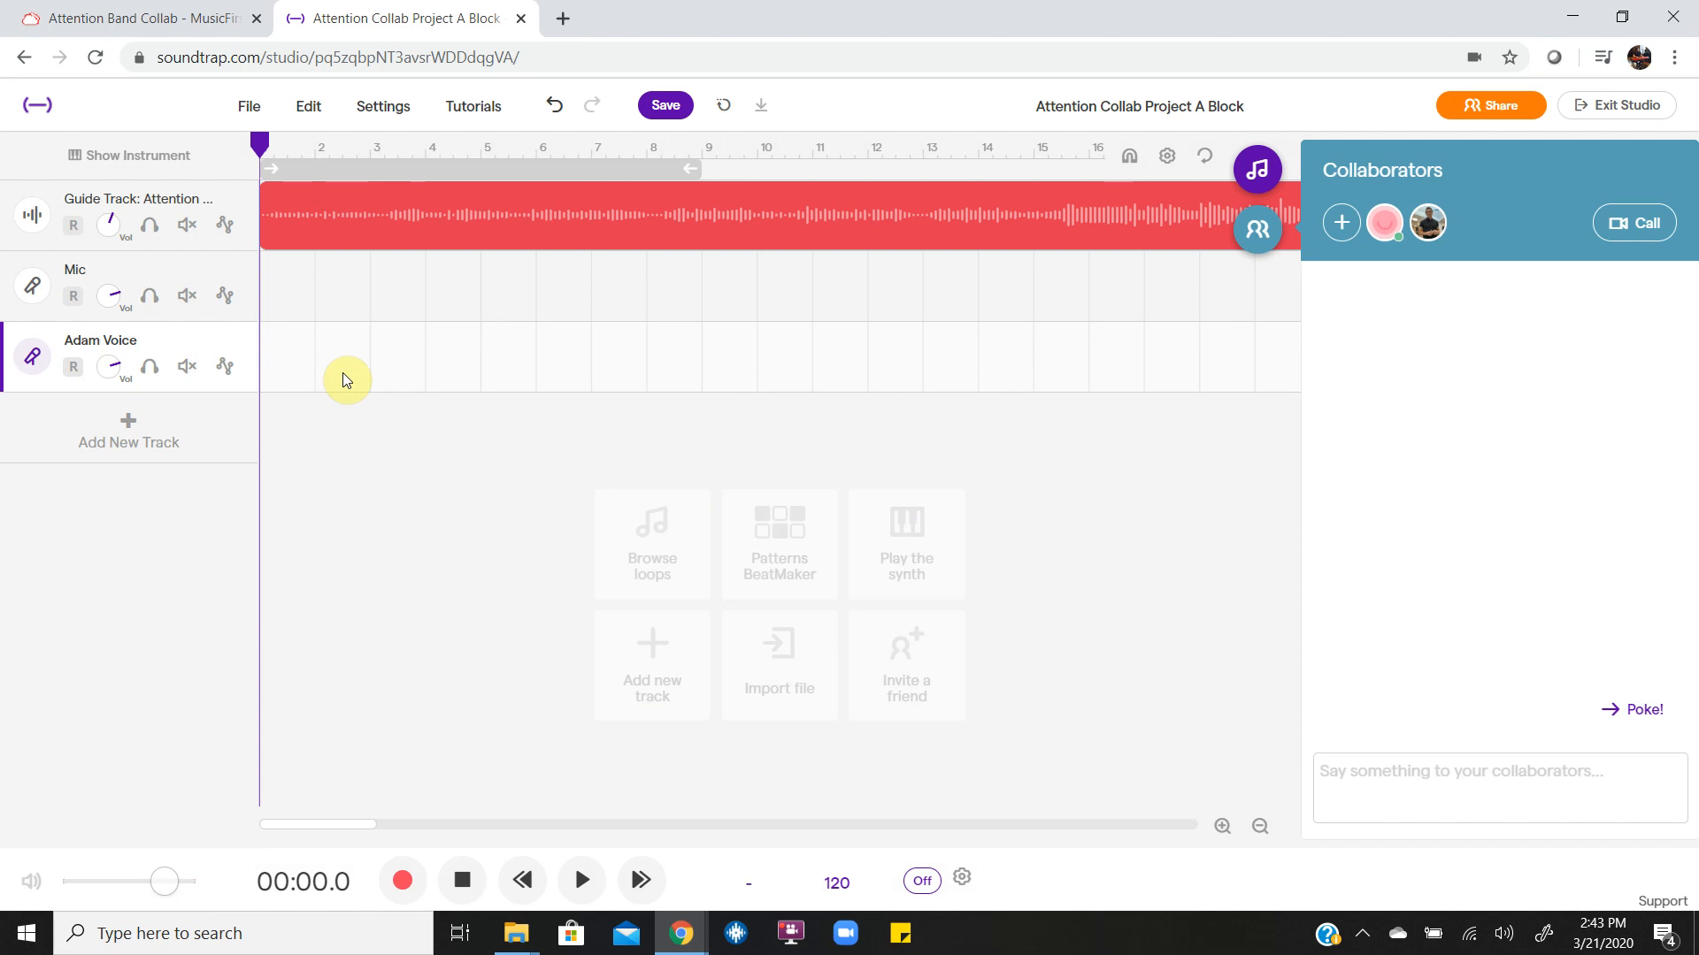
Play the opening of the guide track for about 8 seconds and stop playback.
left_click(368, 210)
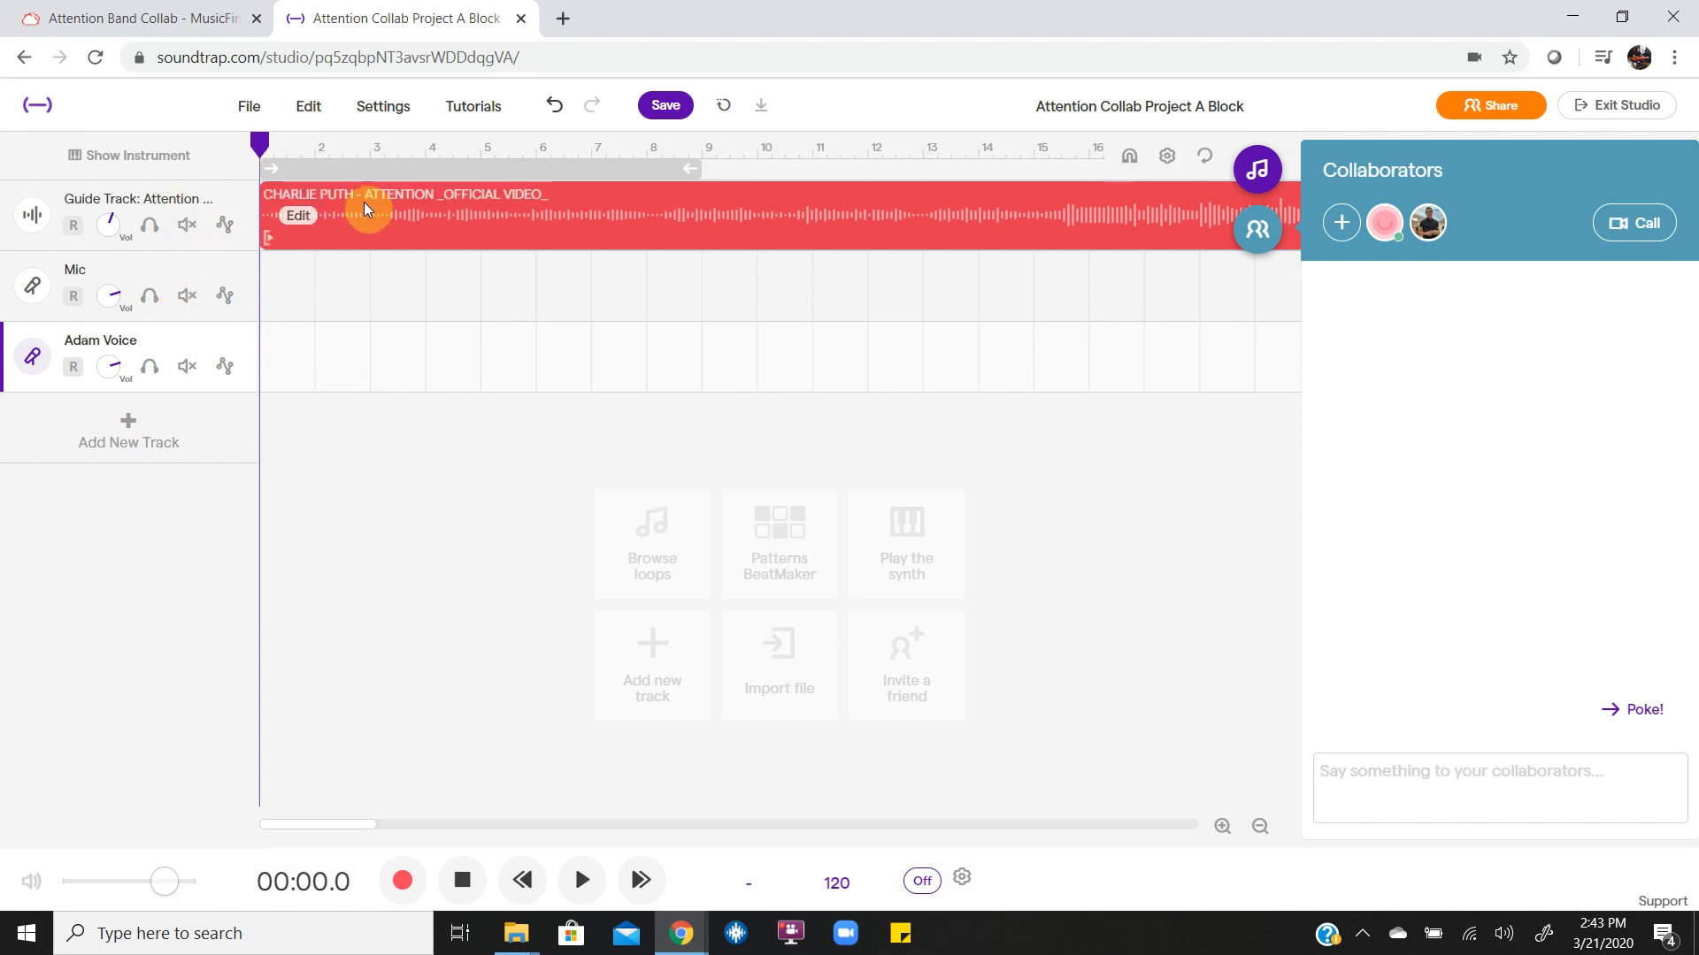
key("space")
left_click(466, 319)
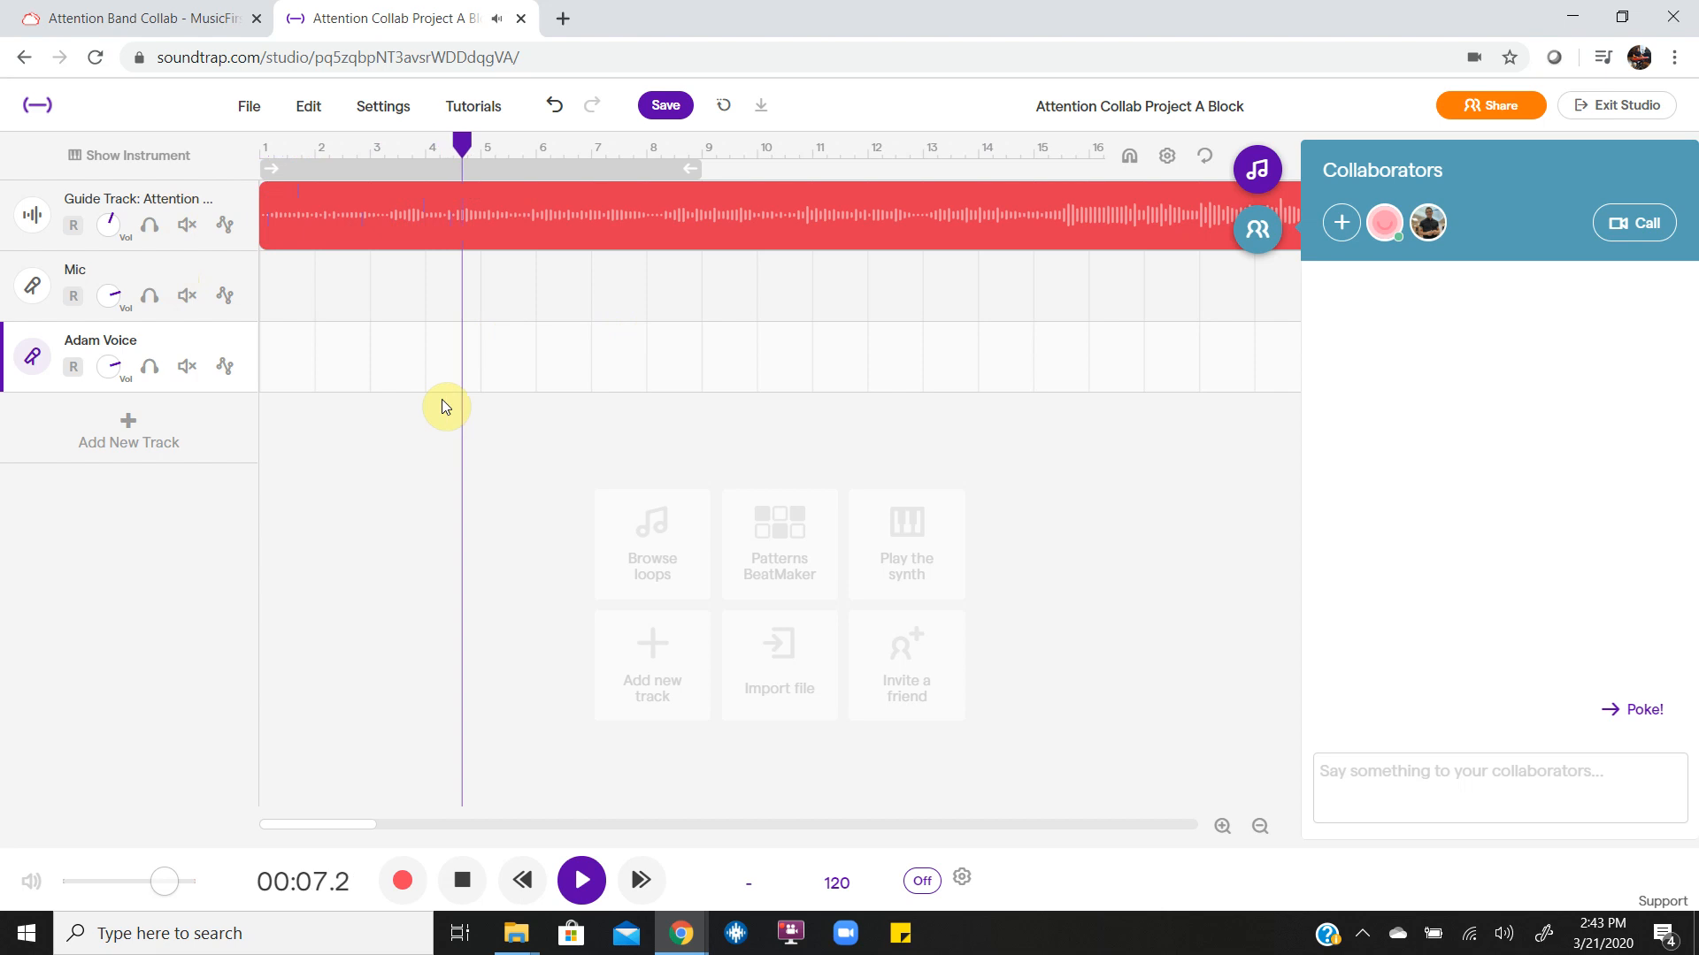
key("space")
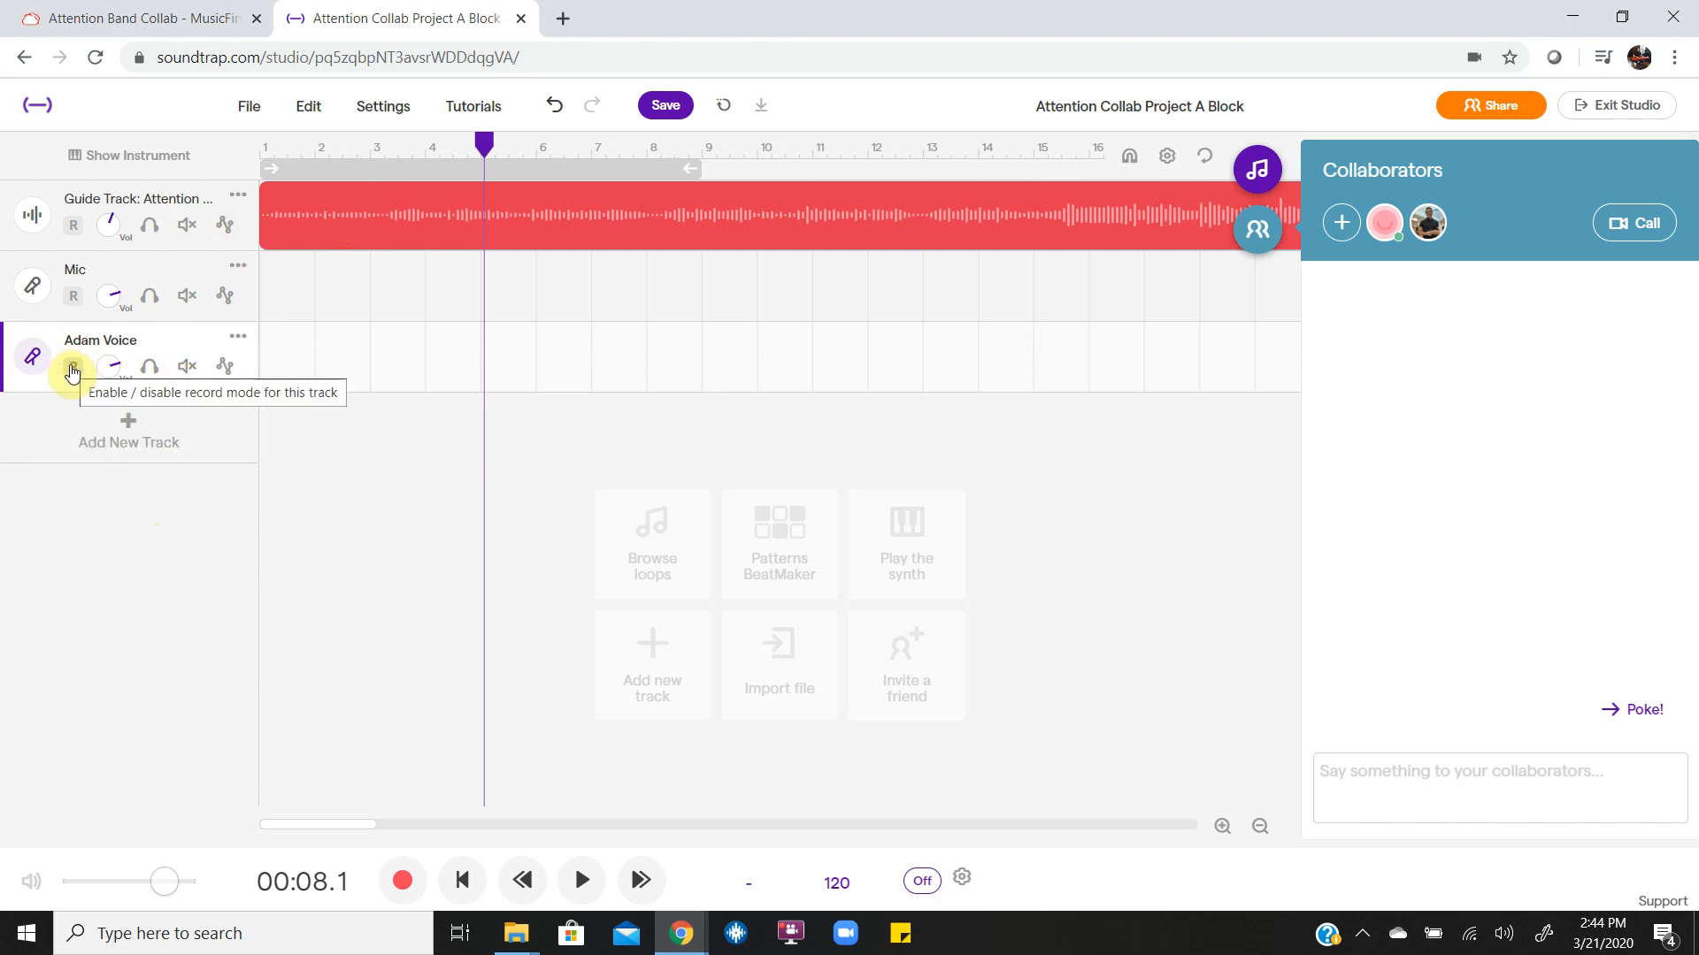
Recheck the task instructions, enable record mode on the renamed voice track, and return the playhead to the project start.
left_click(67, 18)
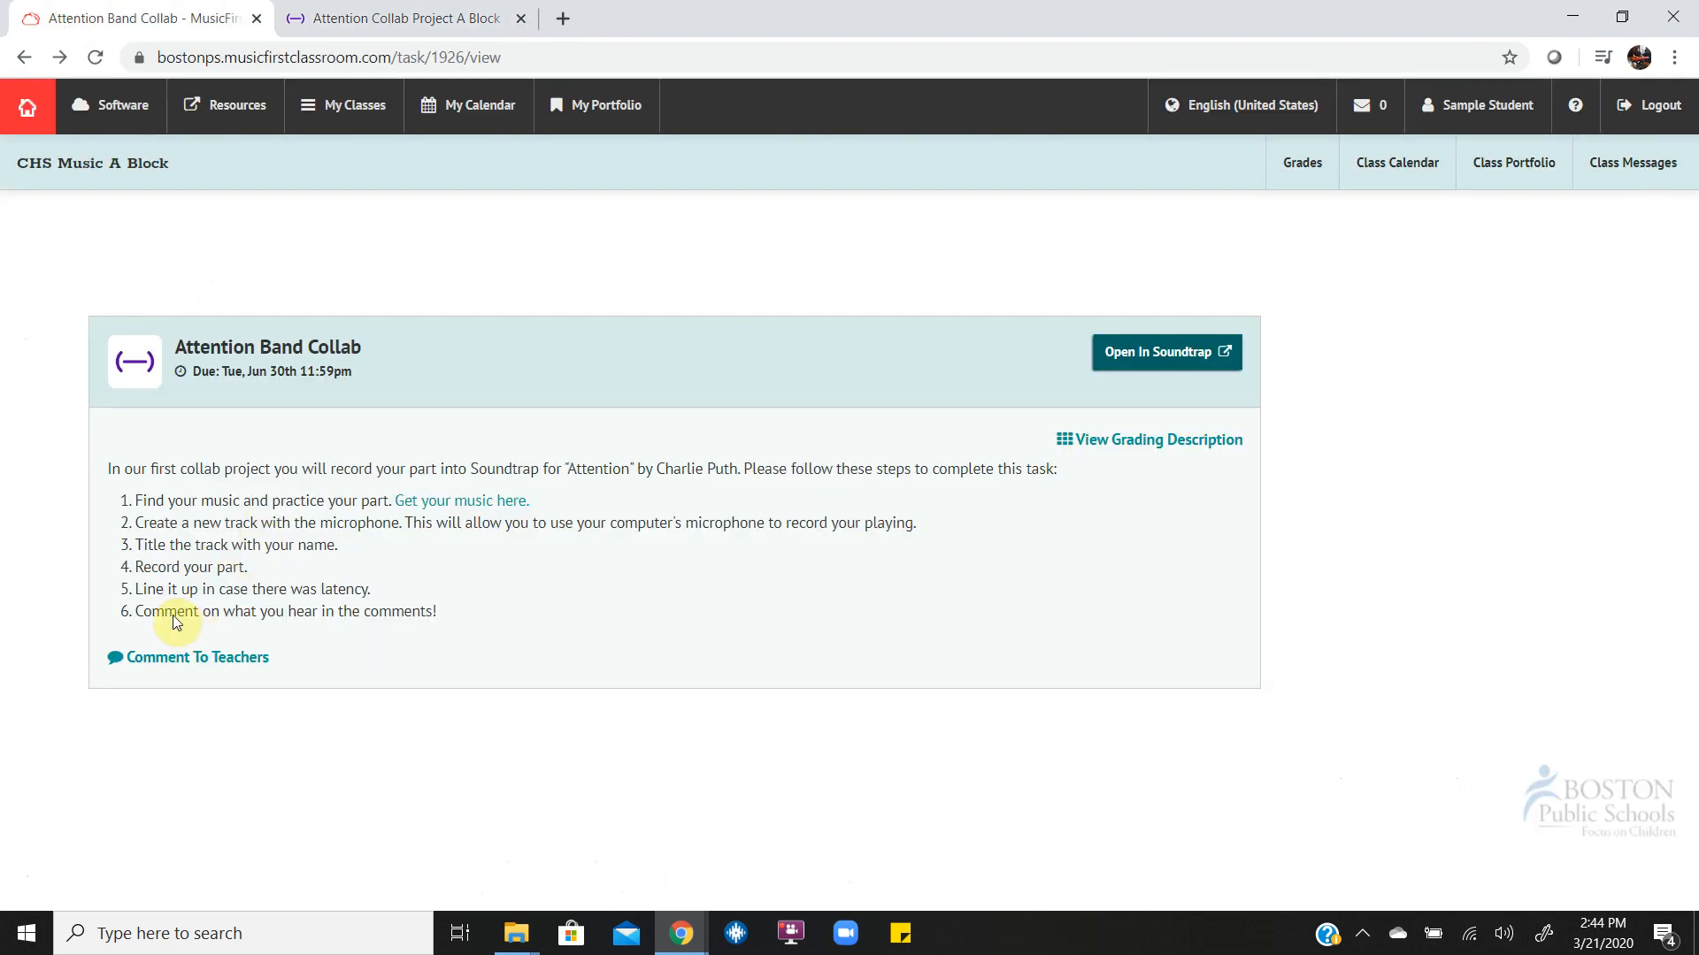
left_click(349, 20)
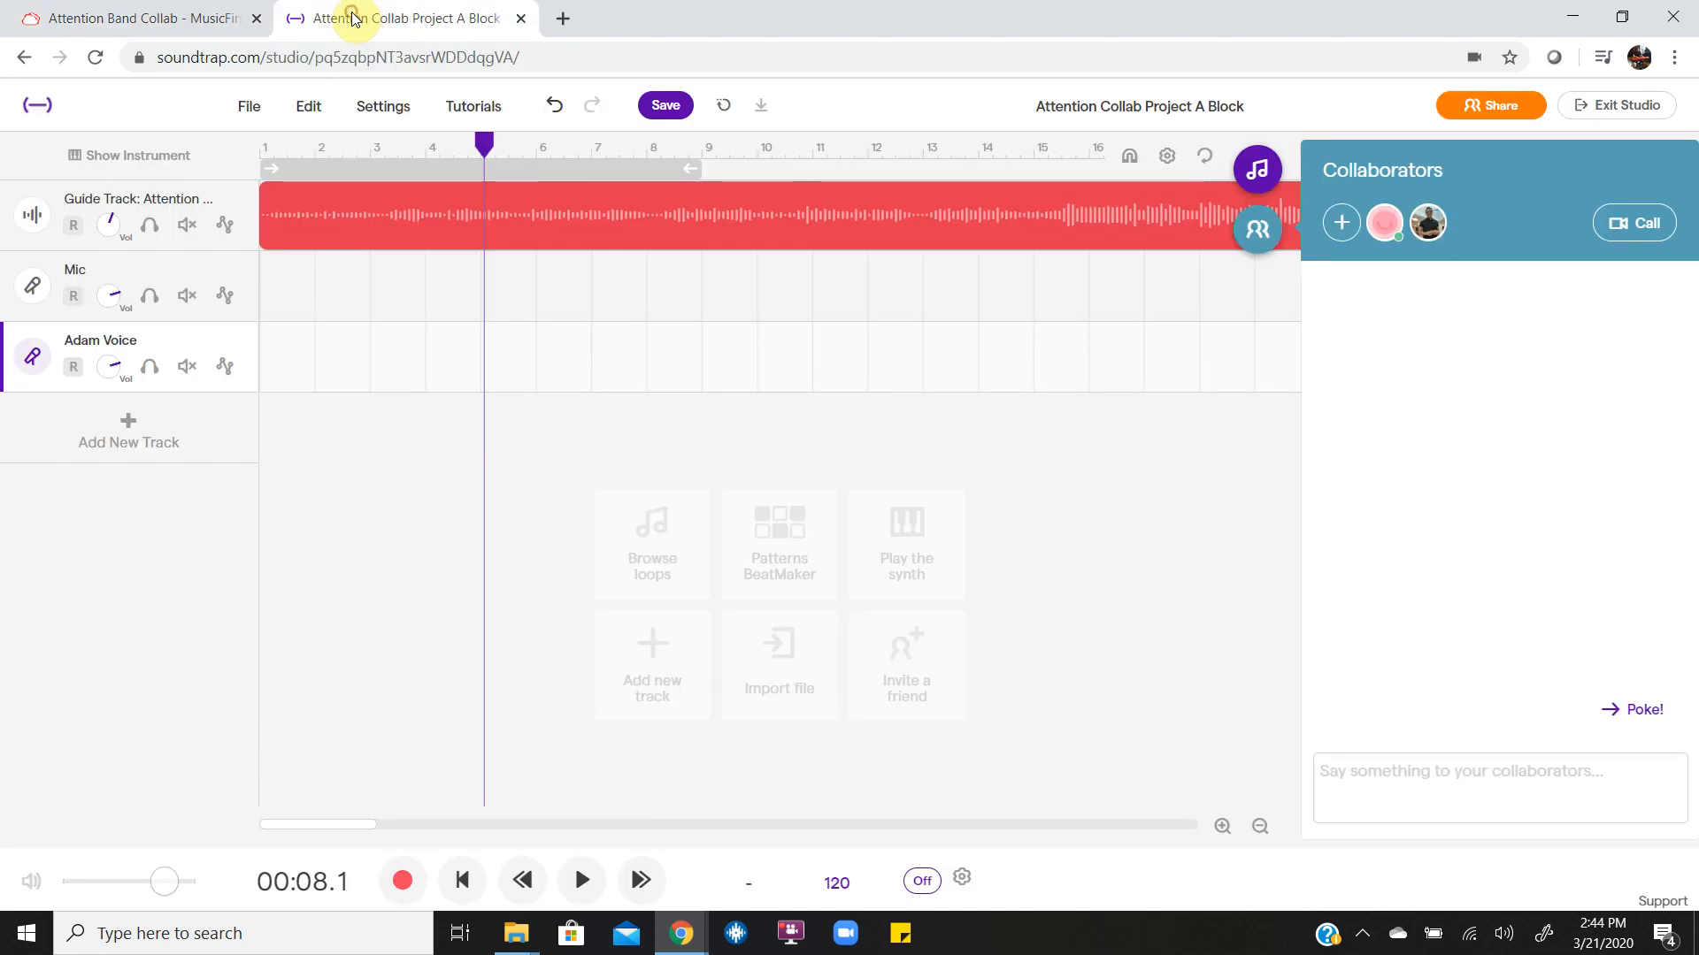
left_click(74, 367)
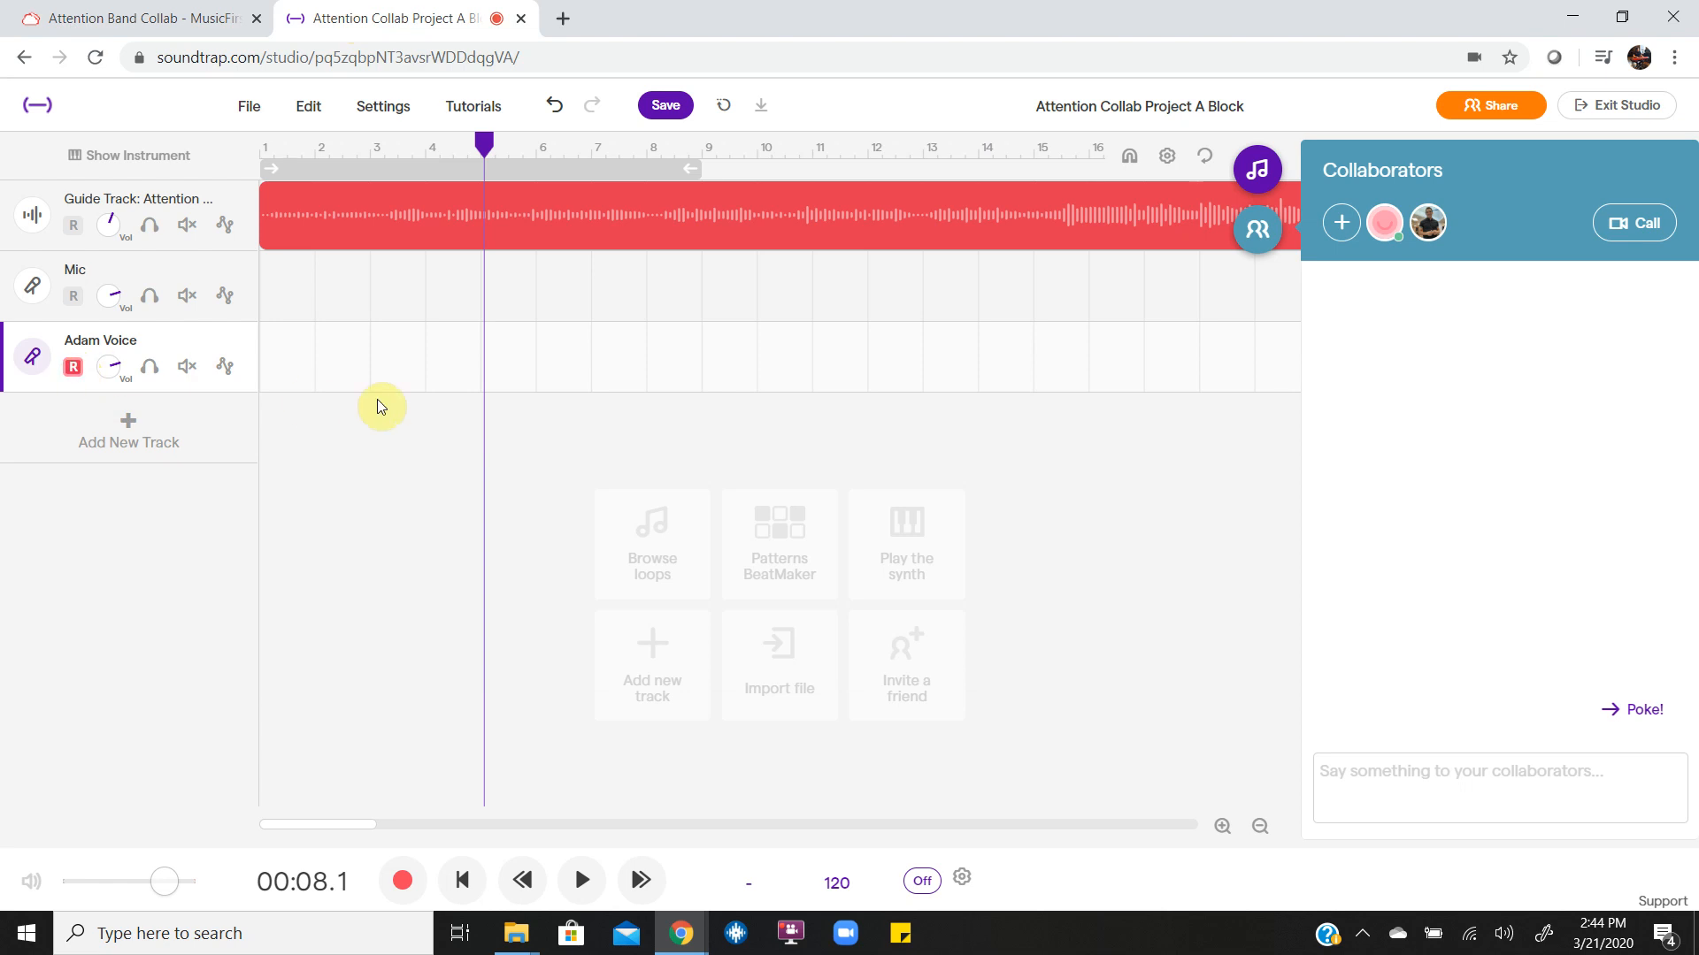
key("Return")
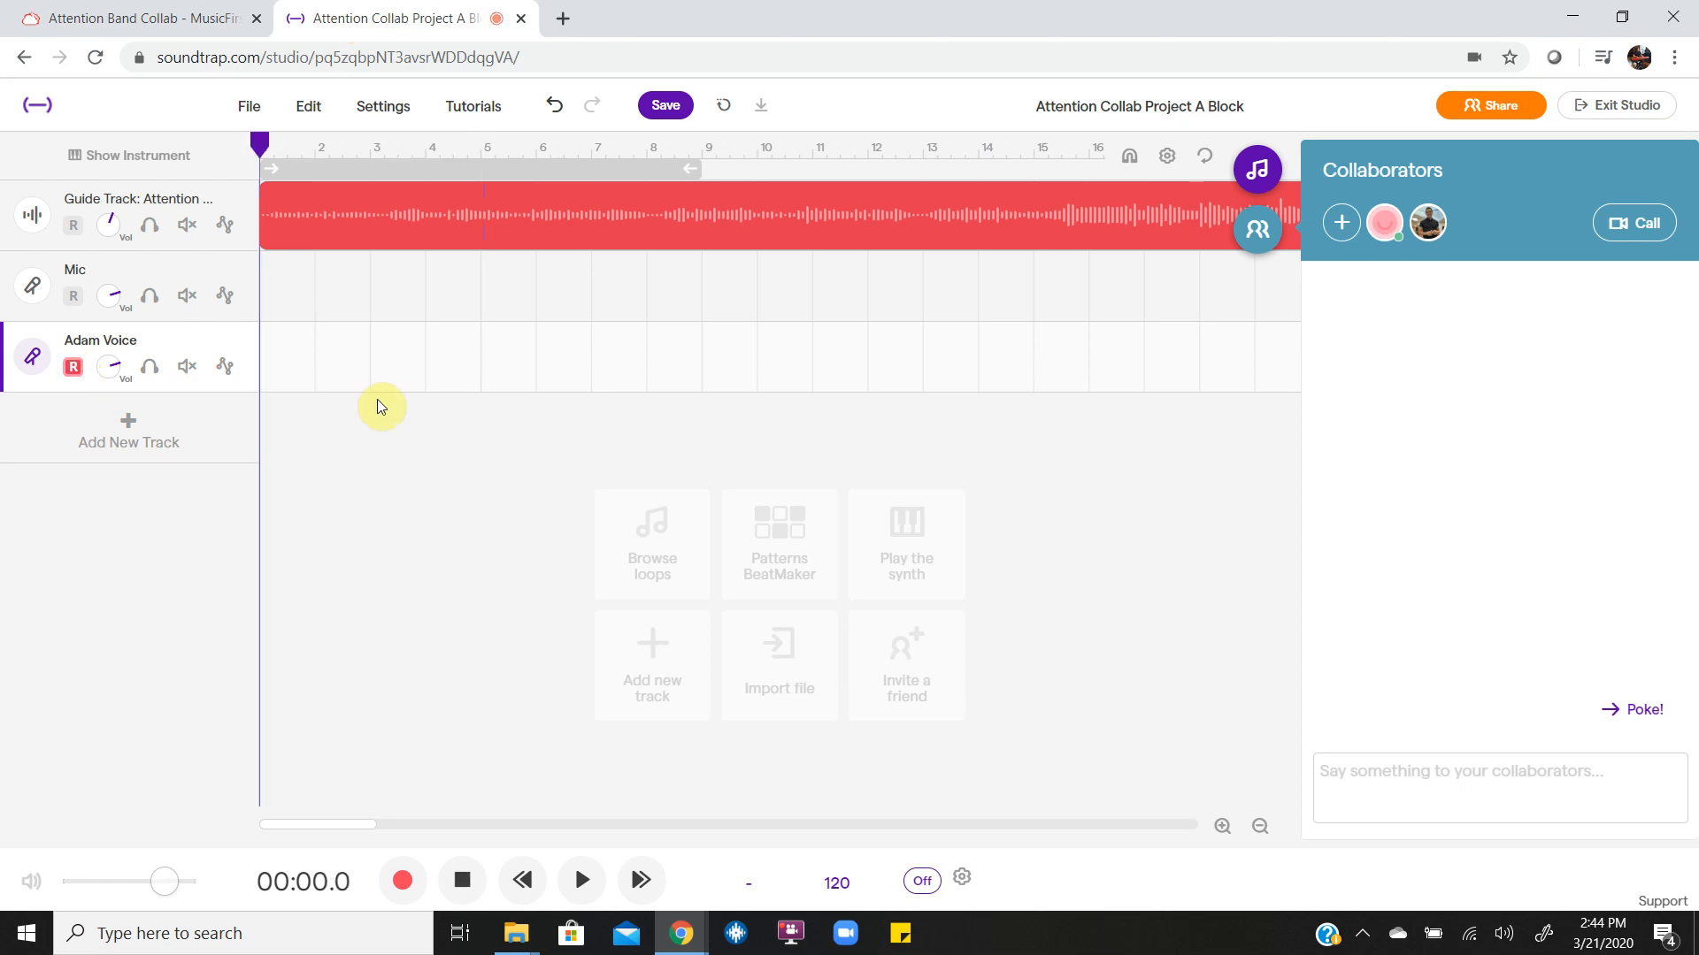
Record about 19 seconds of voice alongside the guide track, return to the start, and disable record mode on the voice track.
left_click(402, 882)
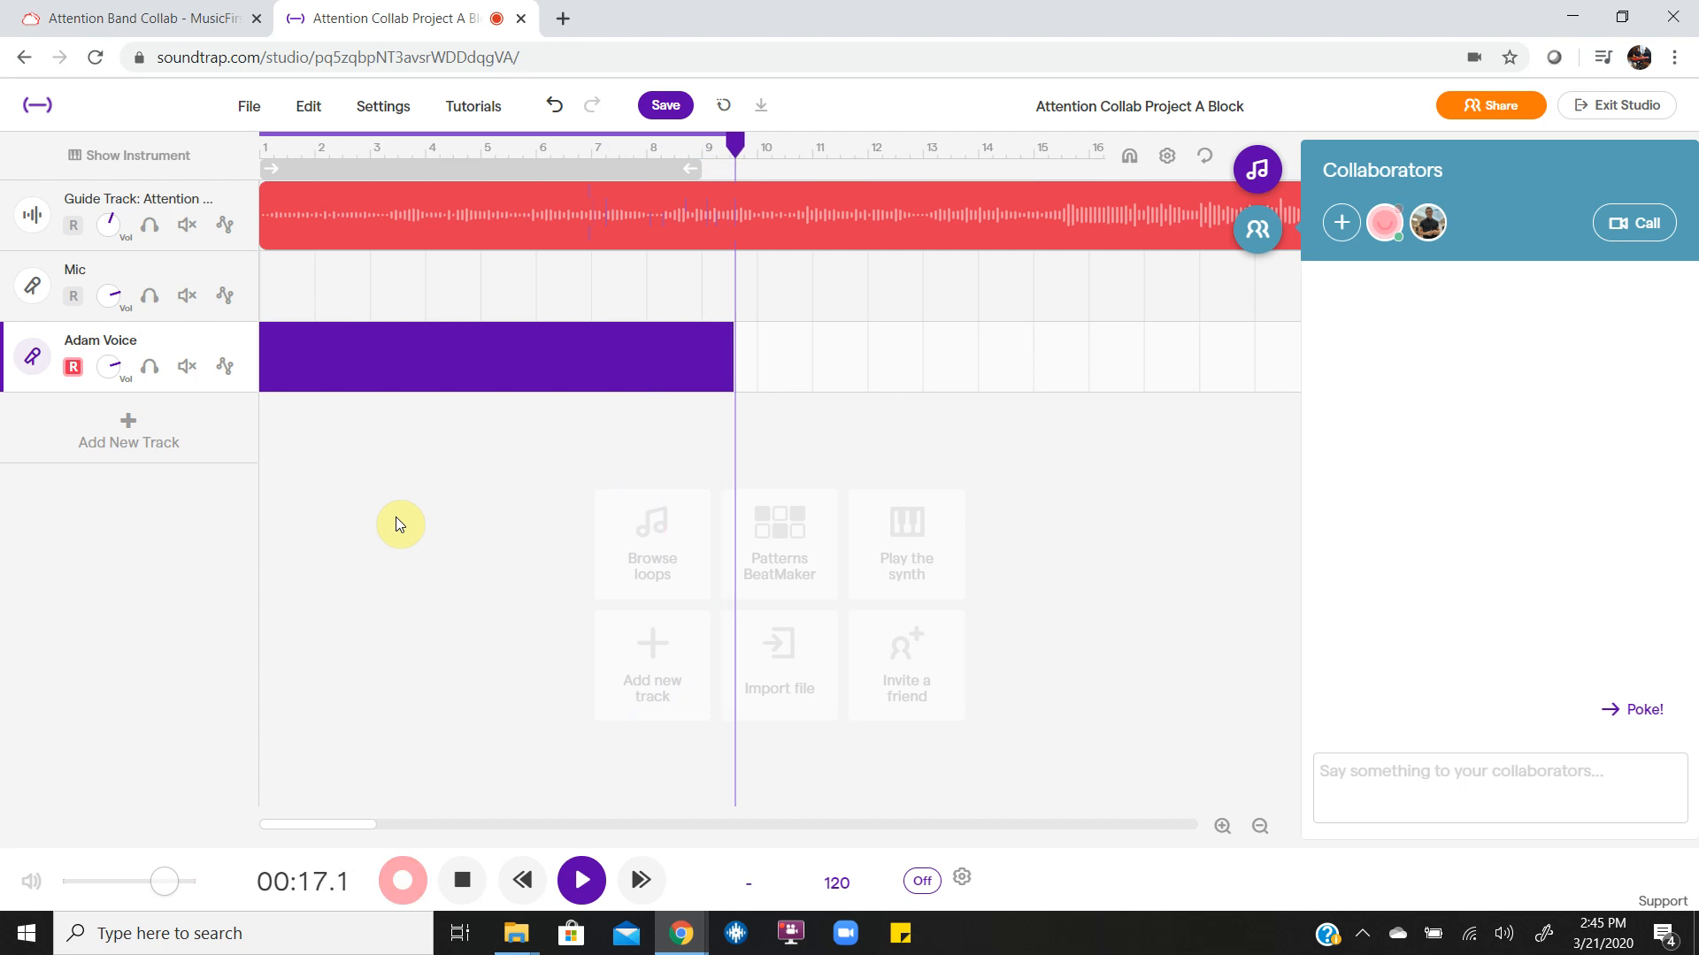
key("space")
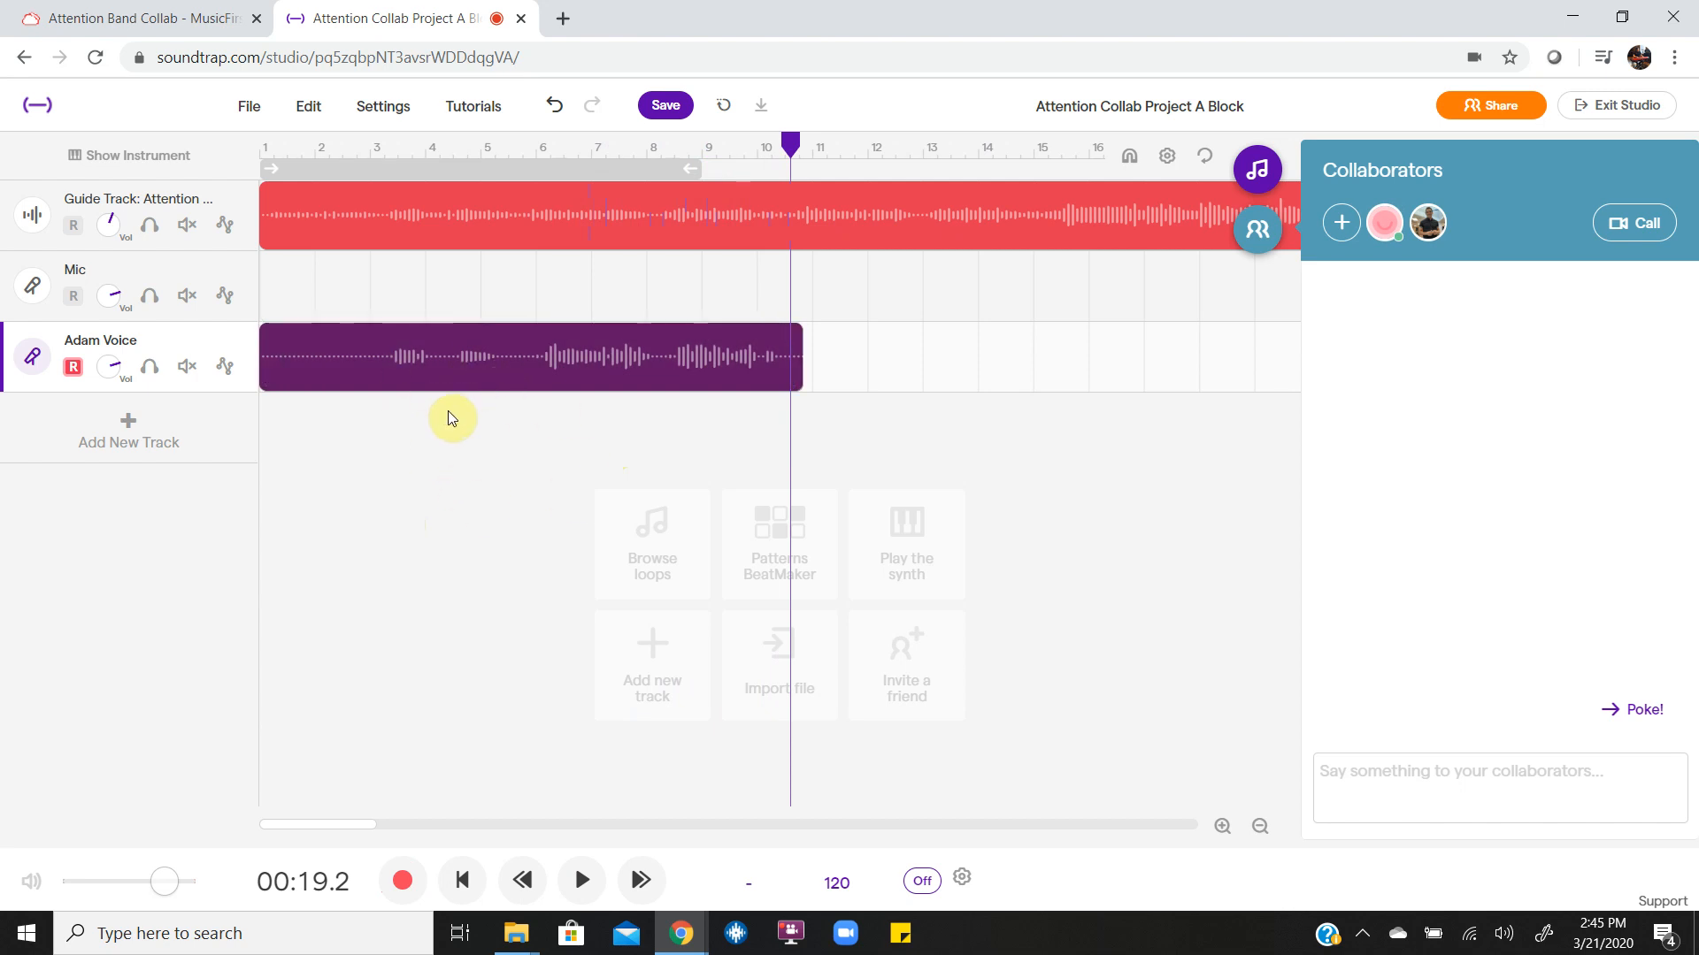
key("Return")
left_click(73, 367)
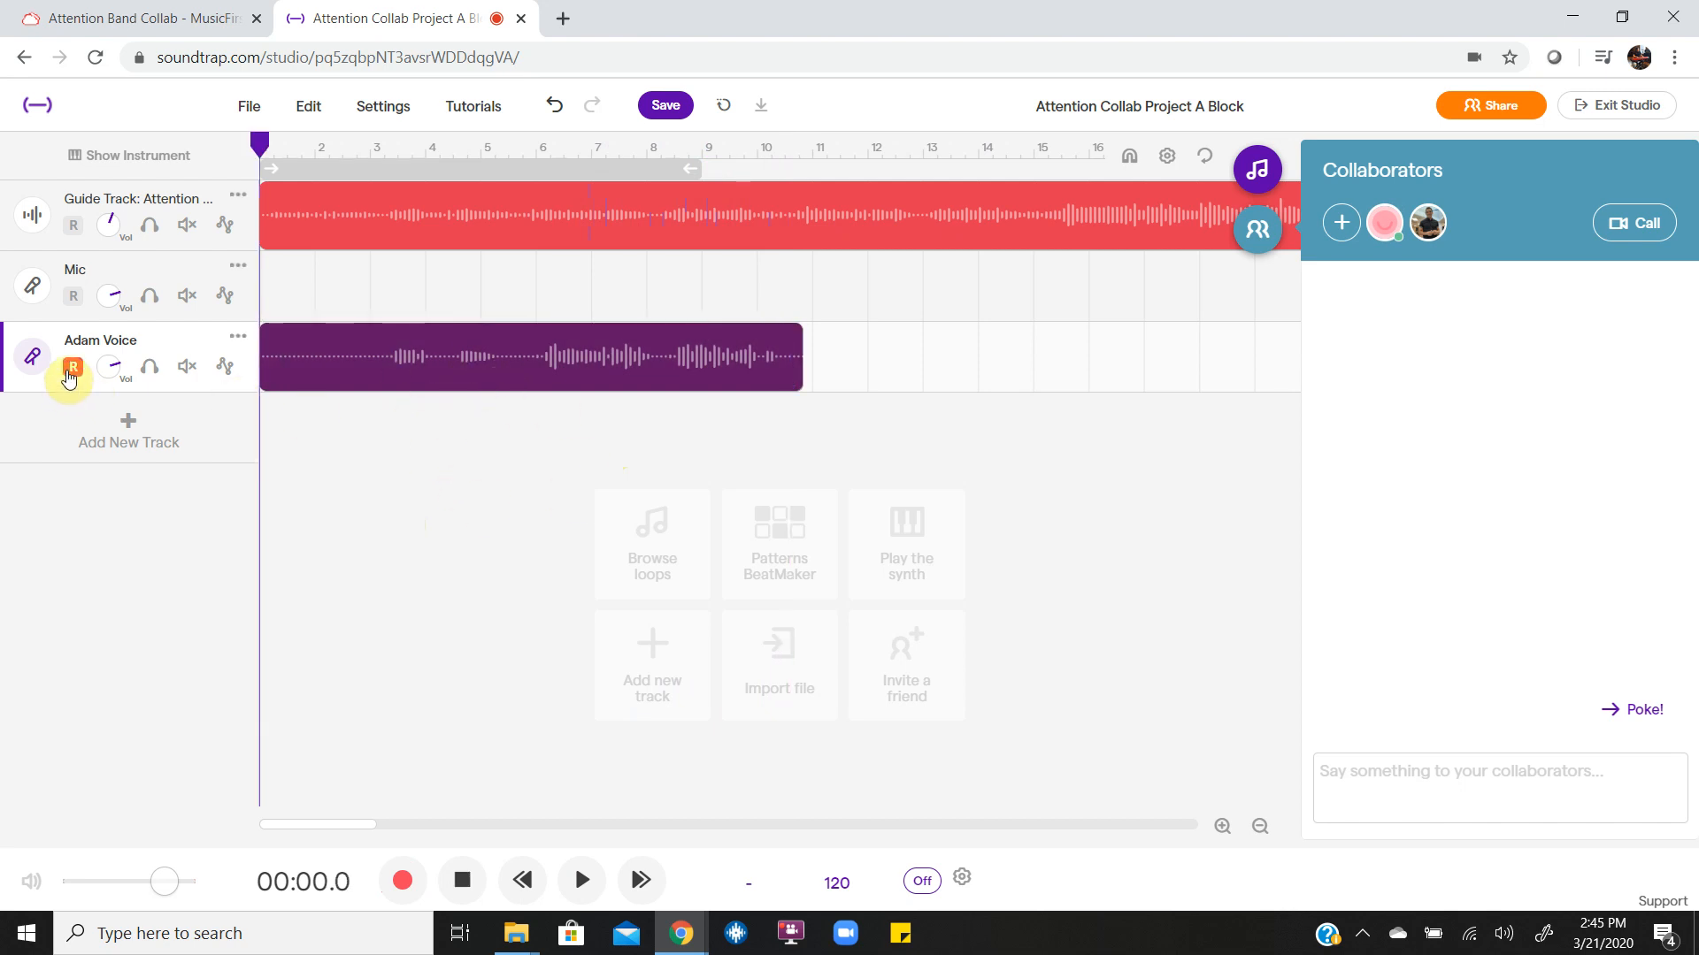
Review the task's instruction on latency and play the voice recording with the guide track from about 4 to 14 seconds.
left_click(115, 20)
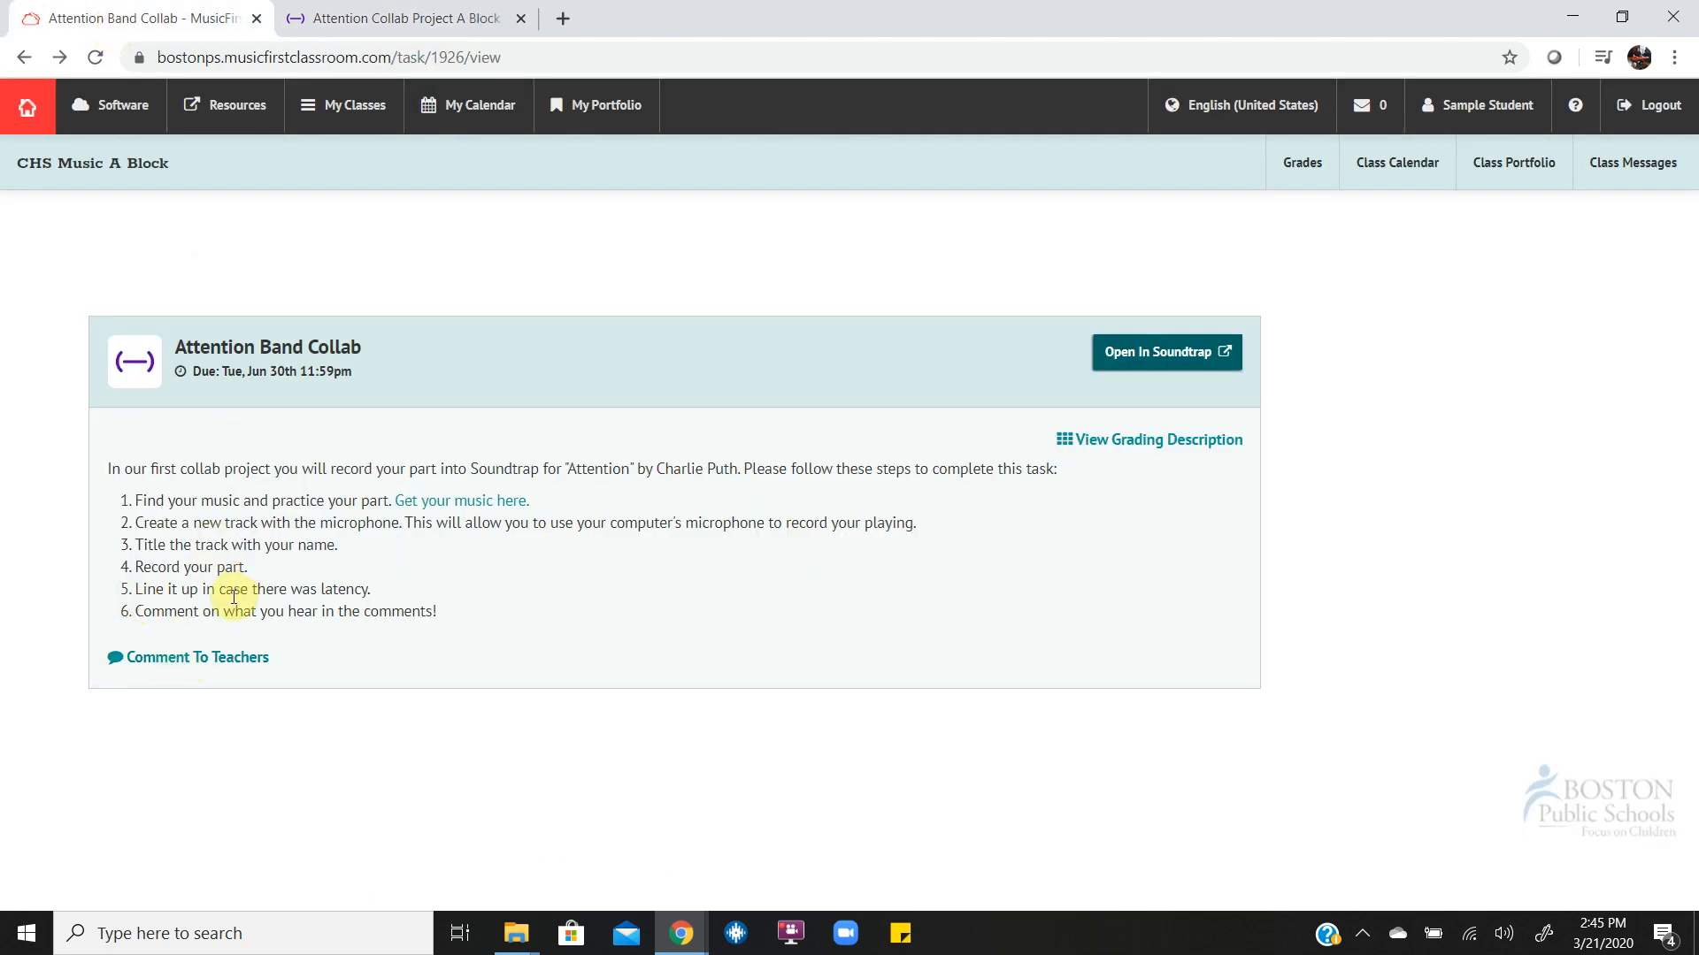
left_click(366, 19)
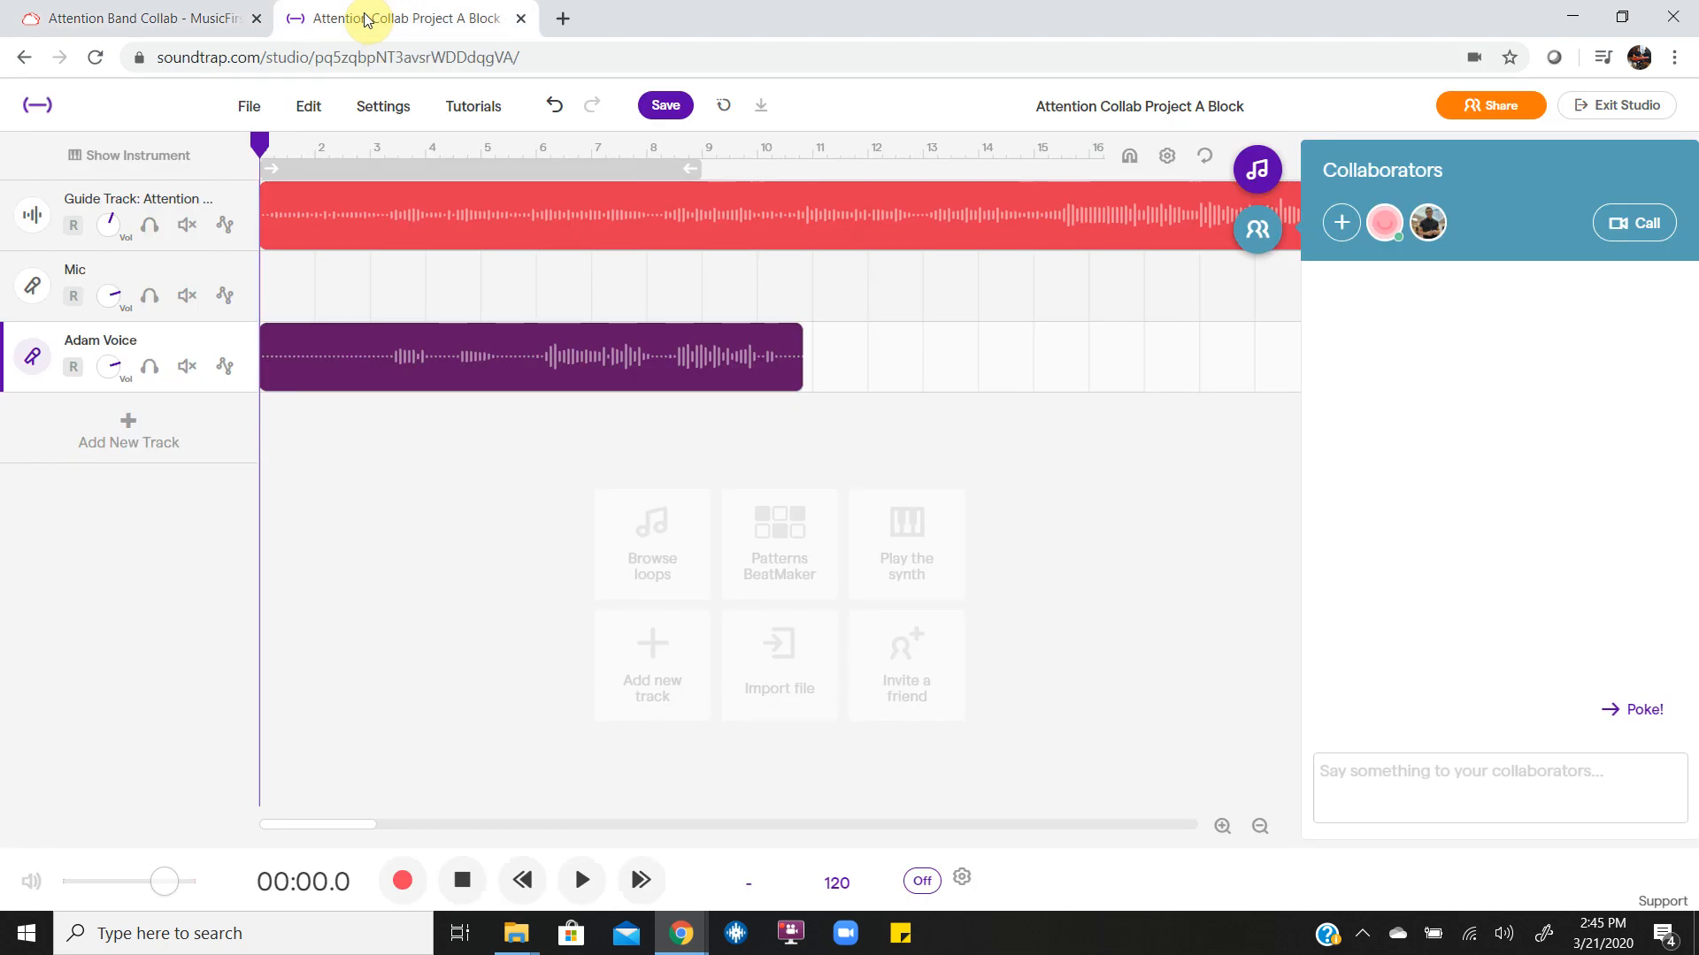
left_click(414, 345)
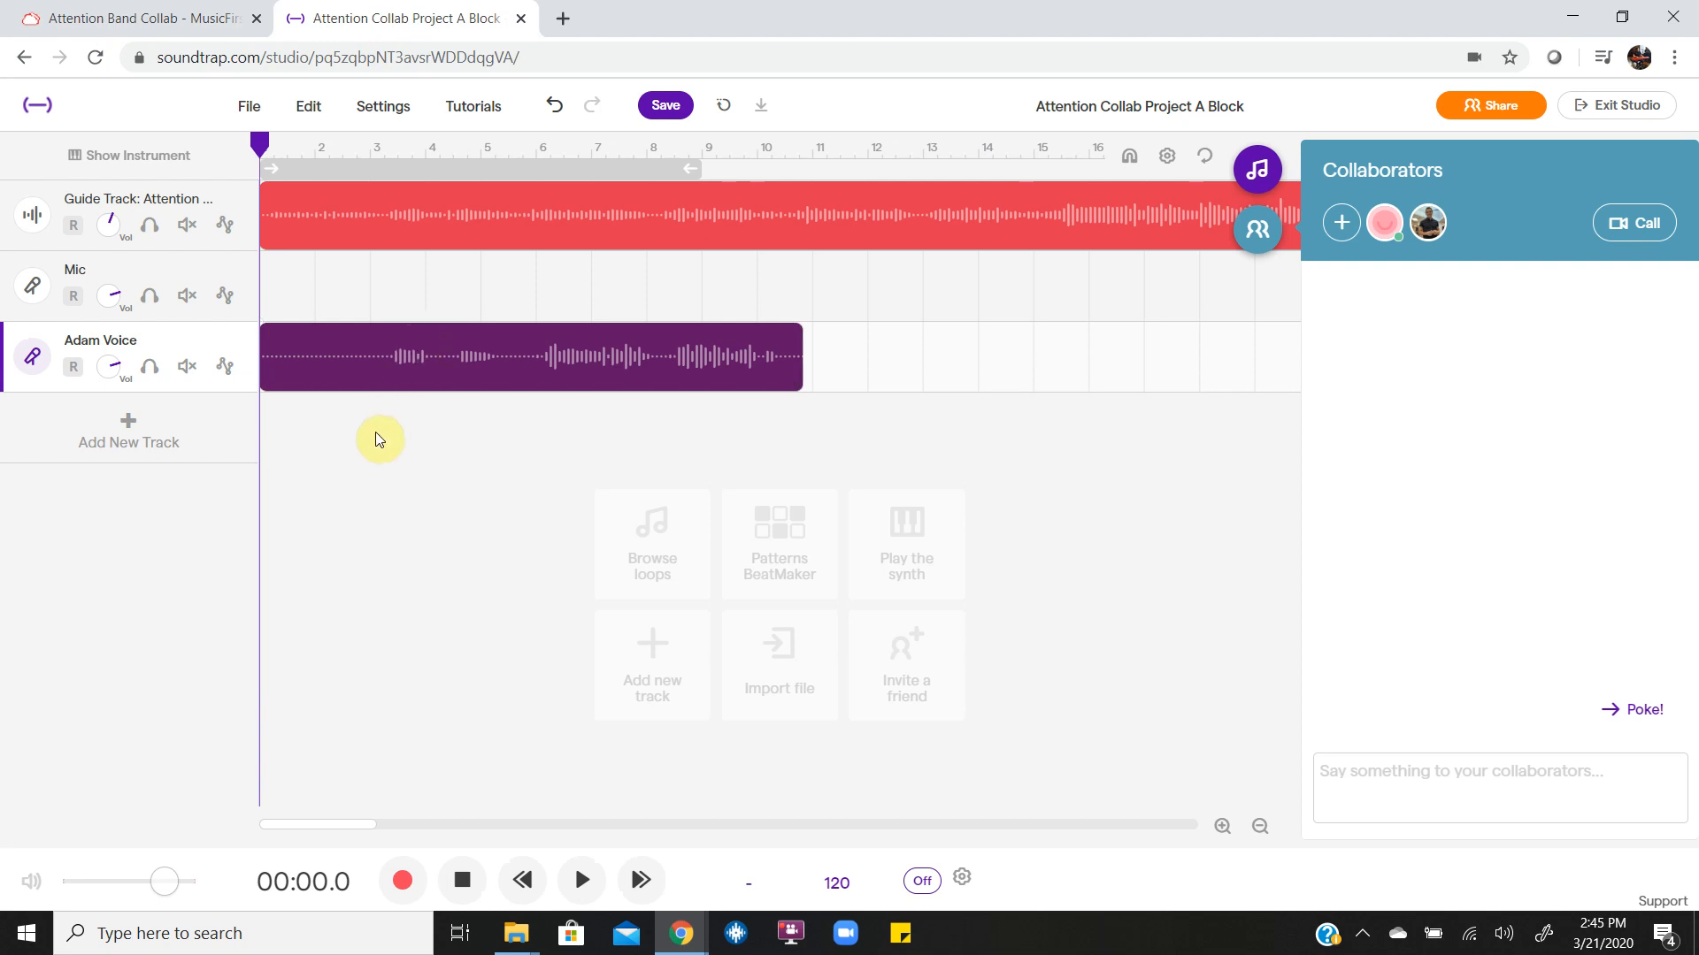
left_click(371, 309)
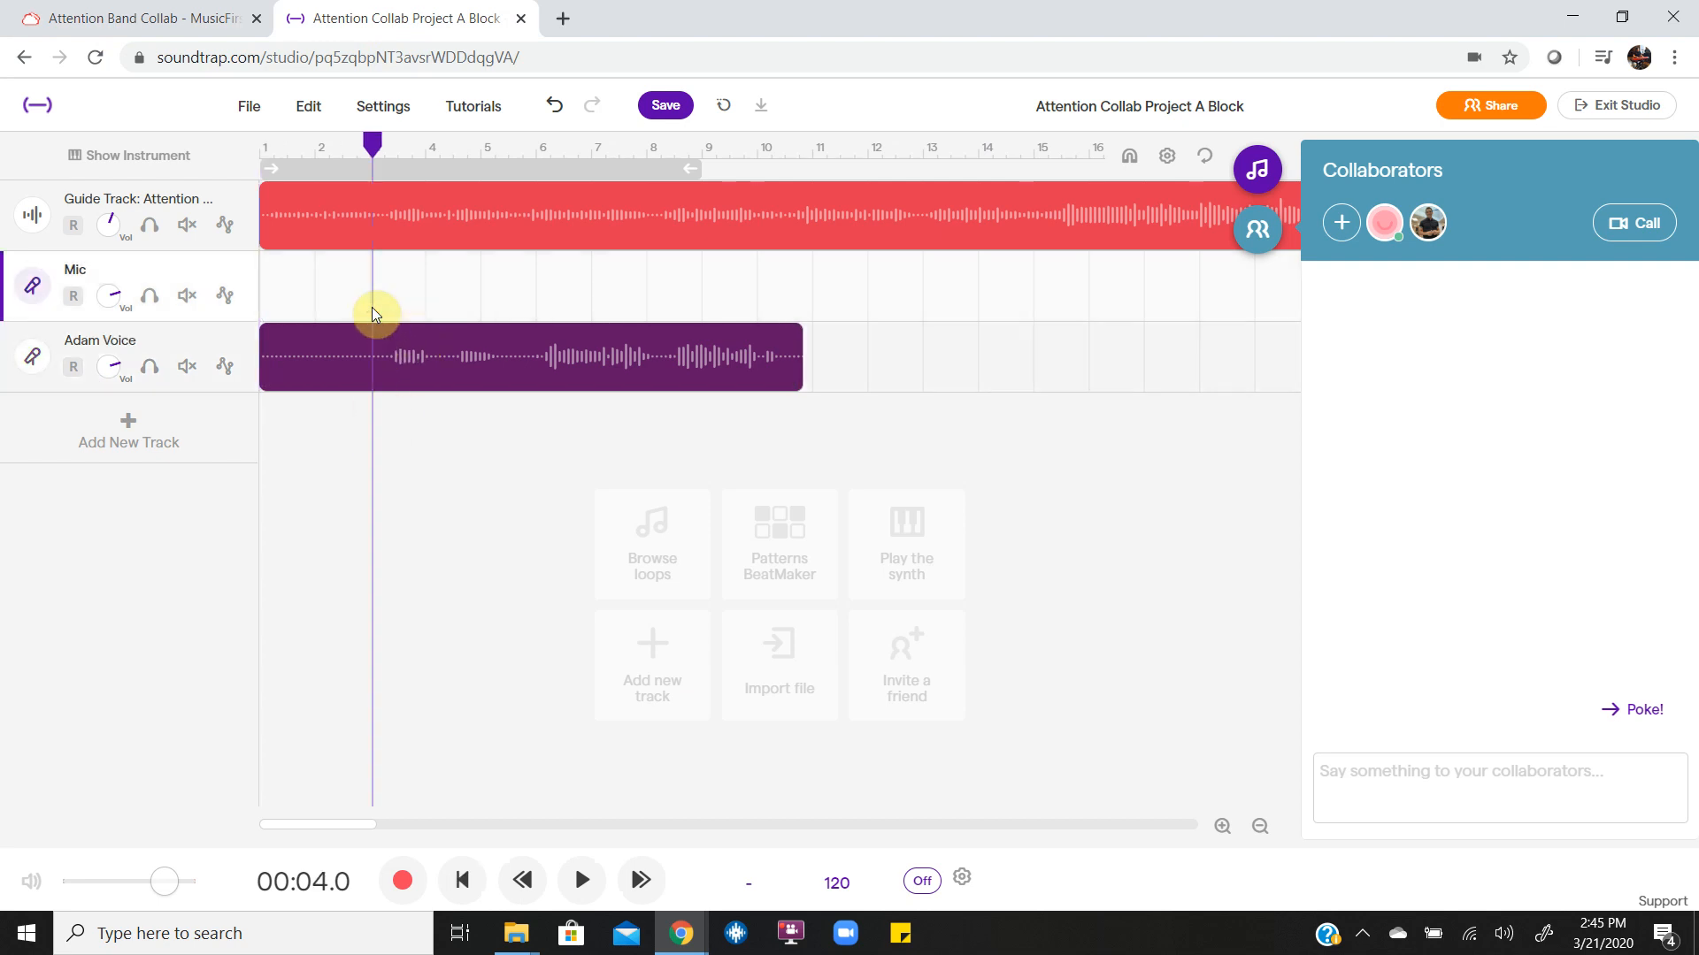
key("space")
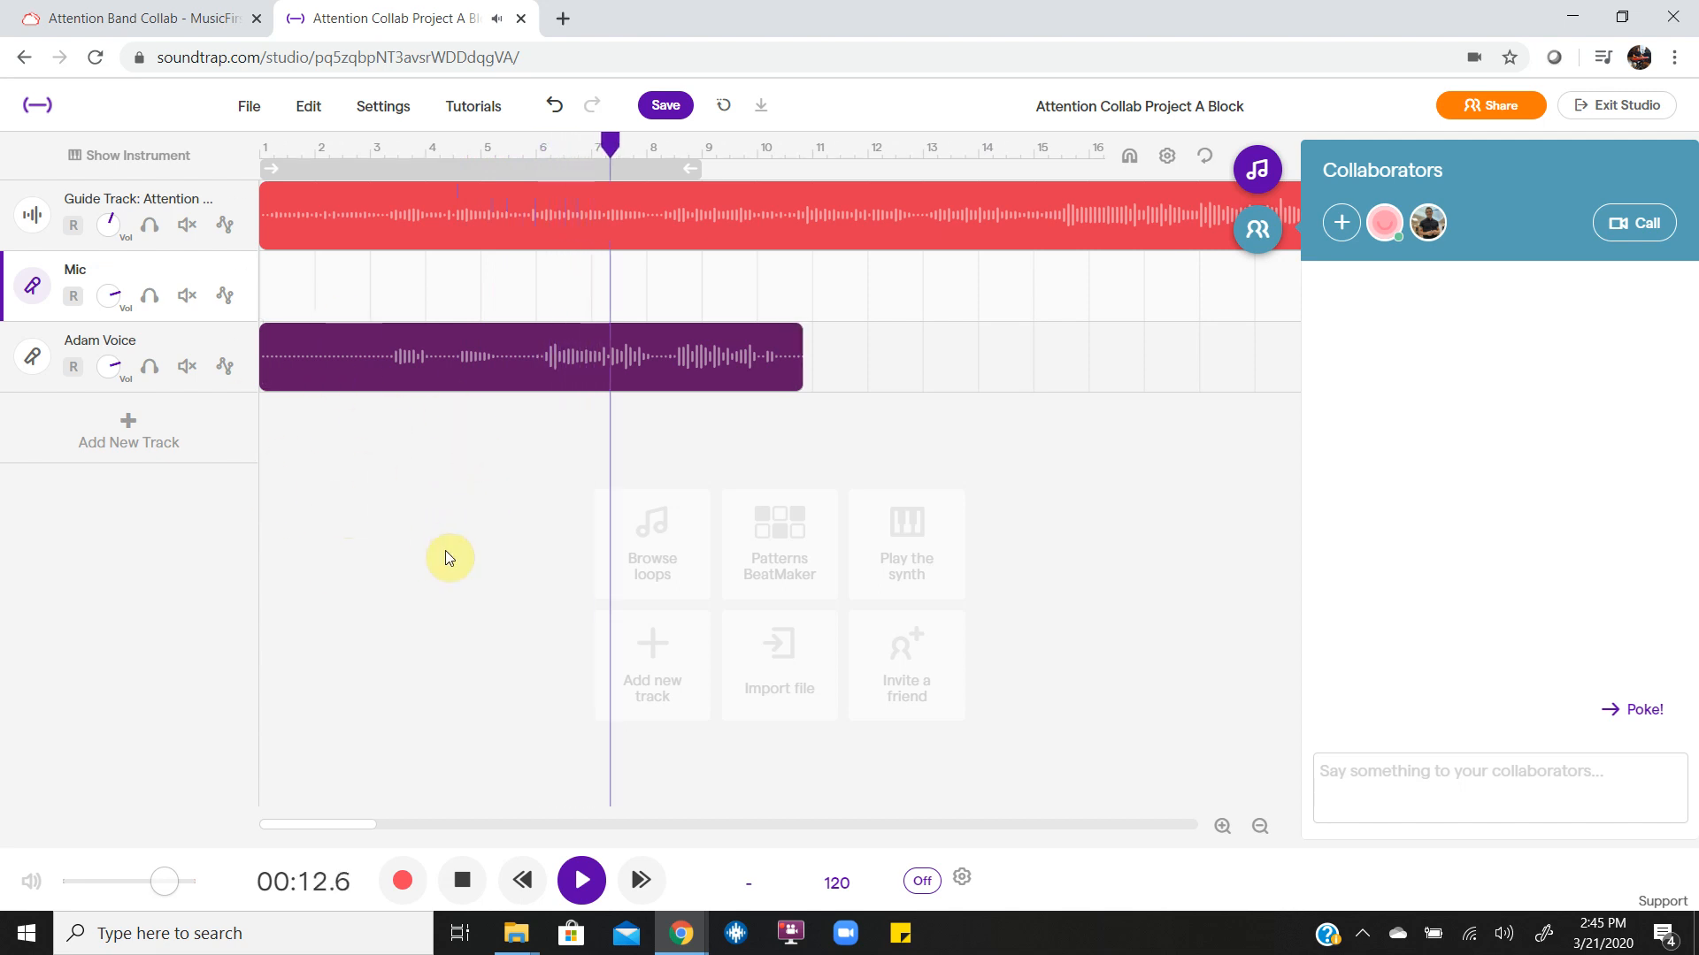
key("space")
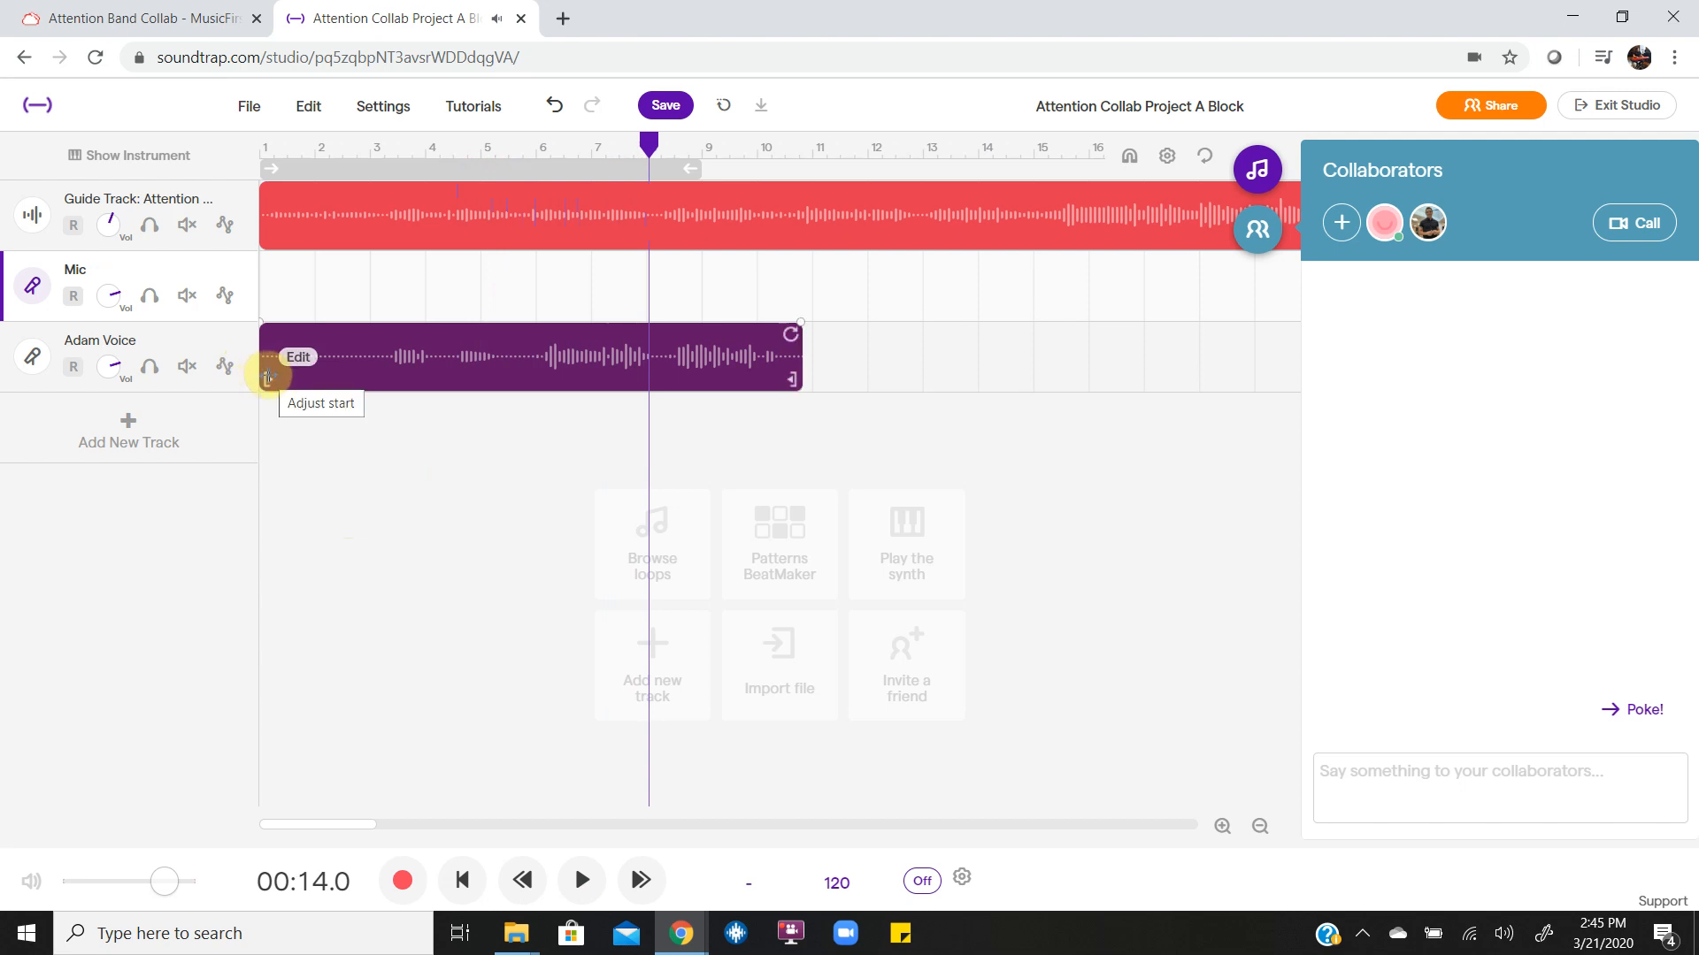
Trim about two-thirds of a bar from the voice recording's start and shift it slightly earlier, comparing its waveform with the guide track.
left_click_drag(267, 379, 307, 381)
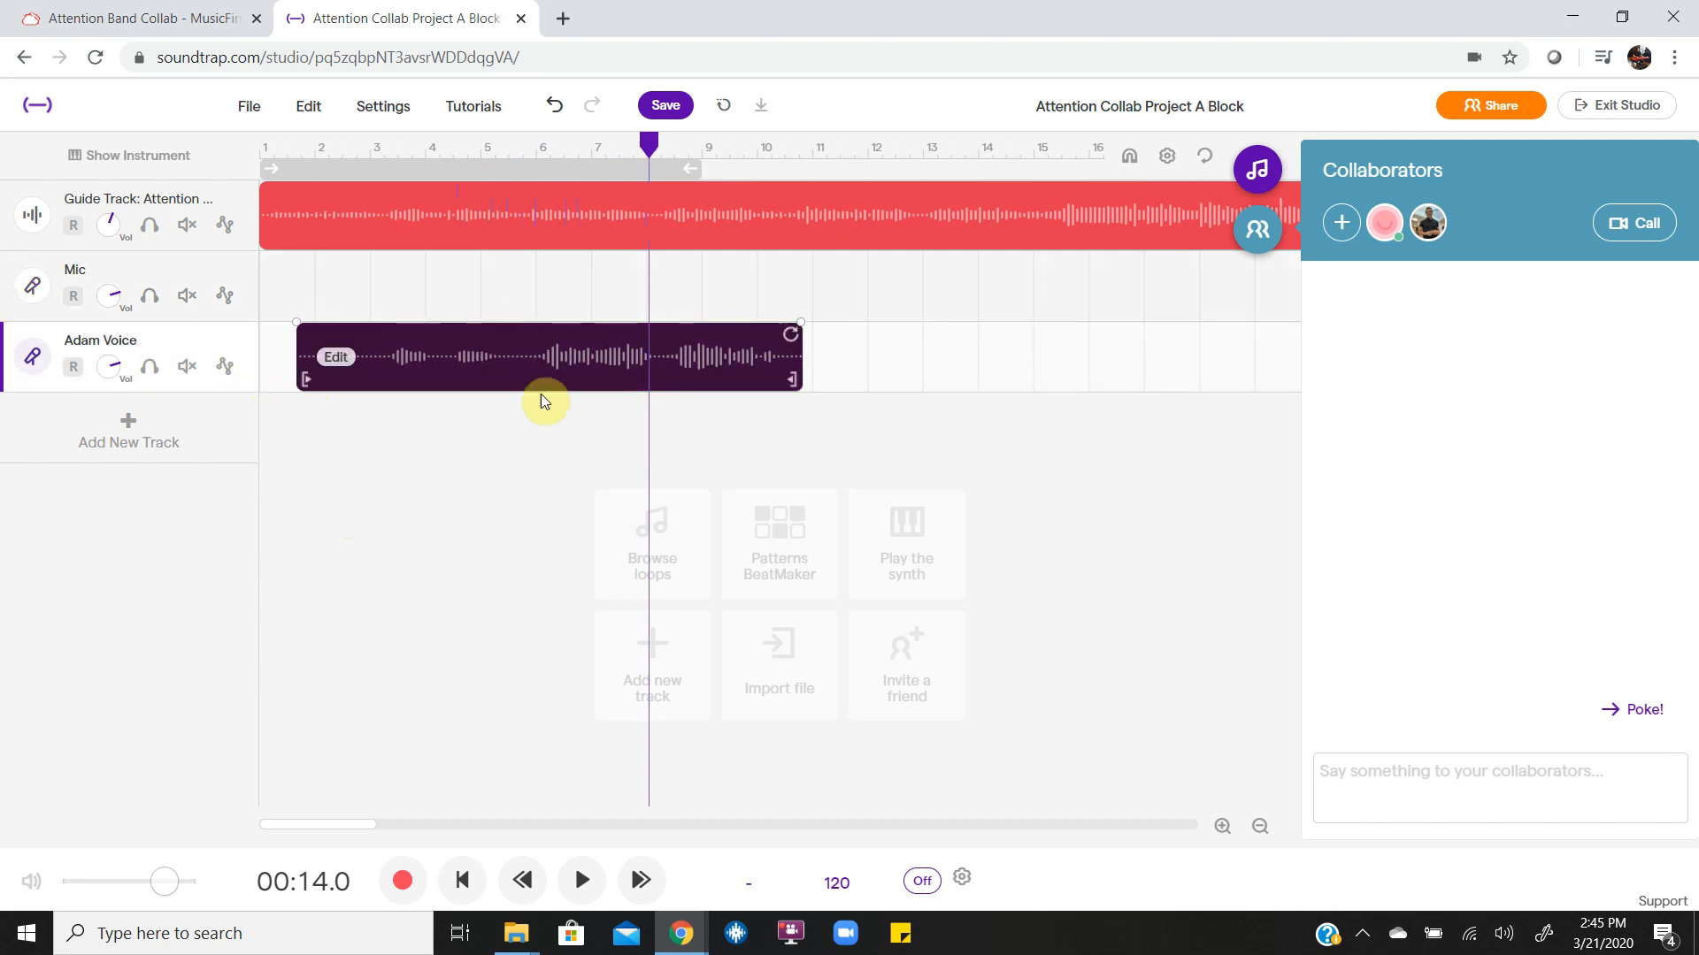
scroll(548, 356, "up", 10)
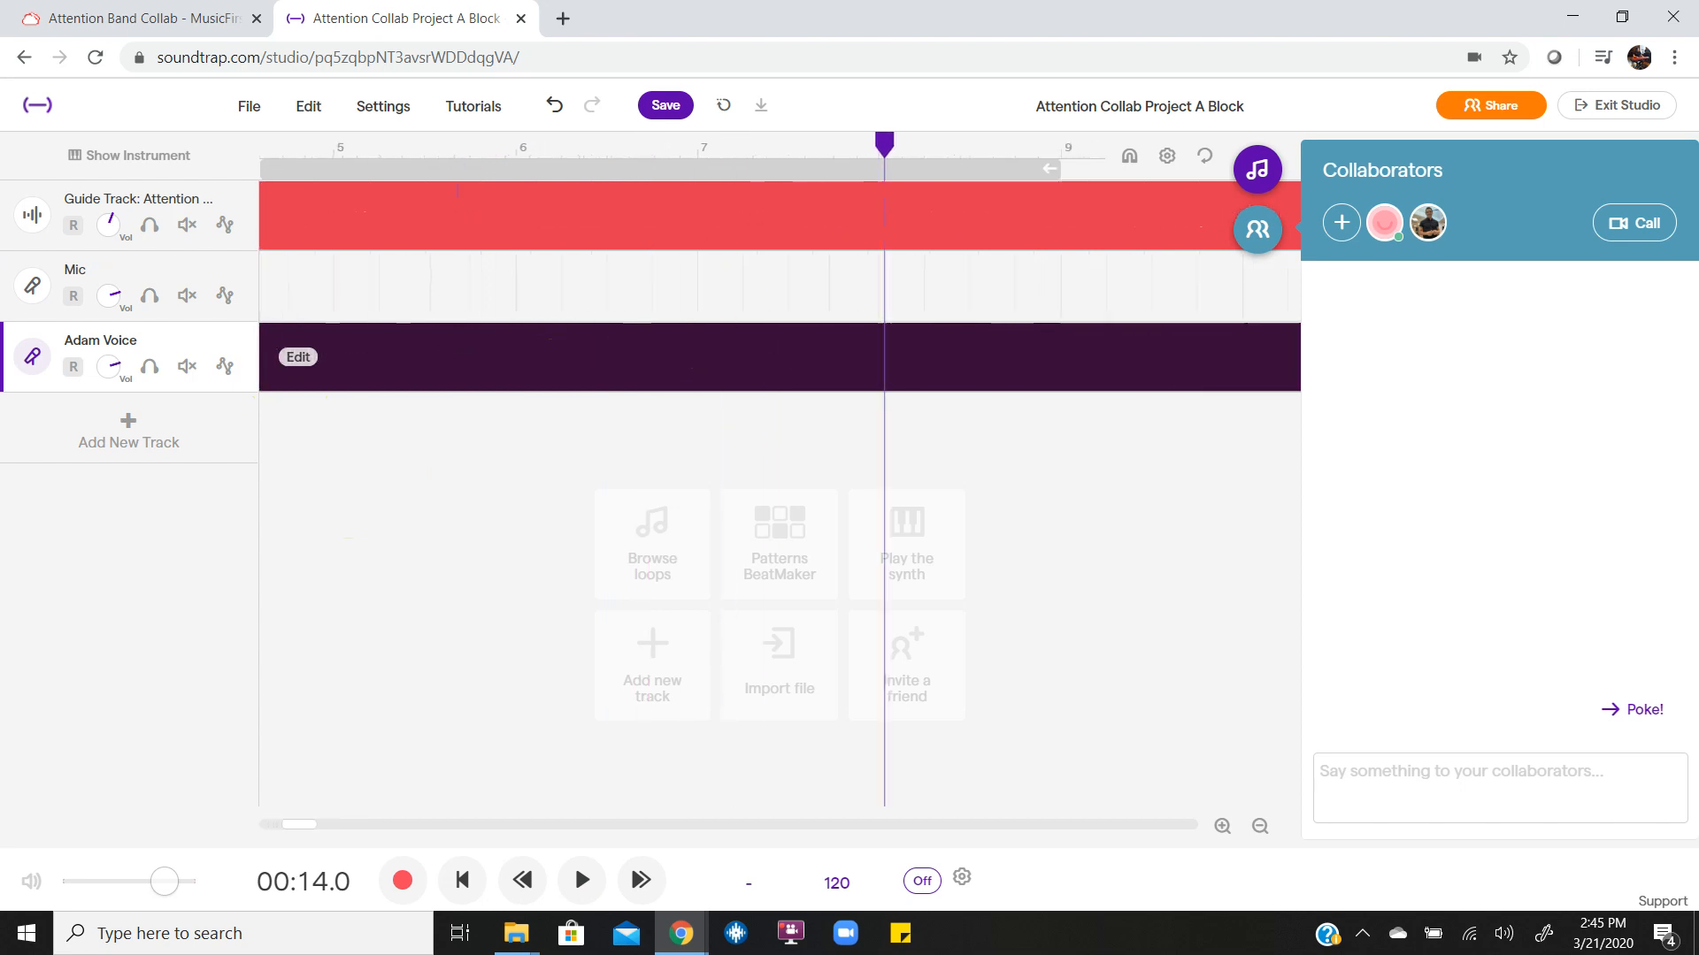
scroll(549, 356, "up", 2)
scroll(732, 496, "left", 2)
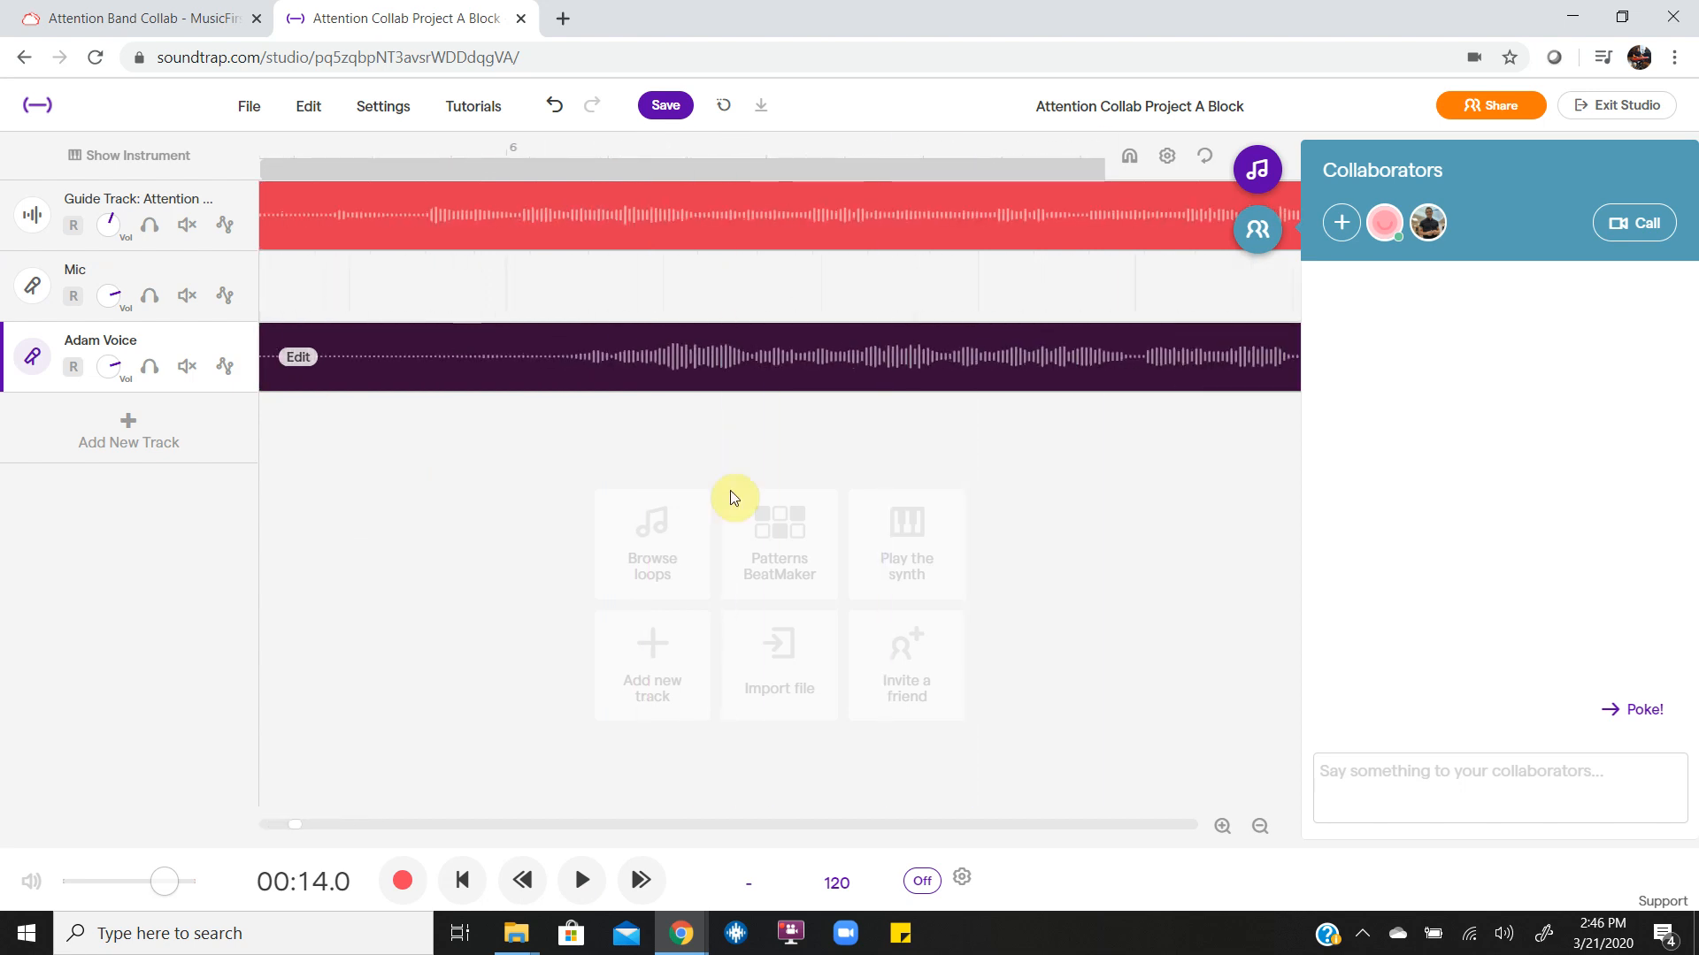
scroll(402, 544, "left", 1)
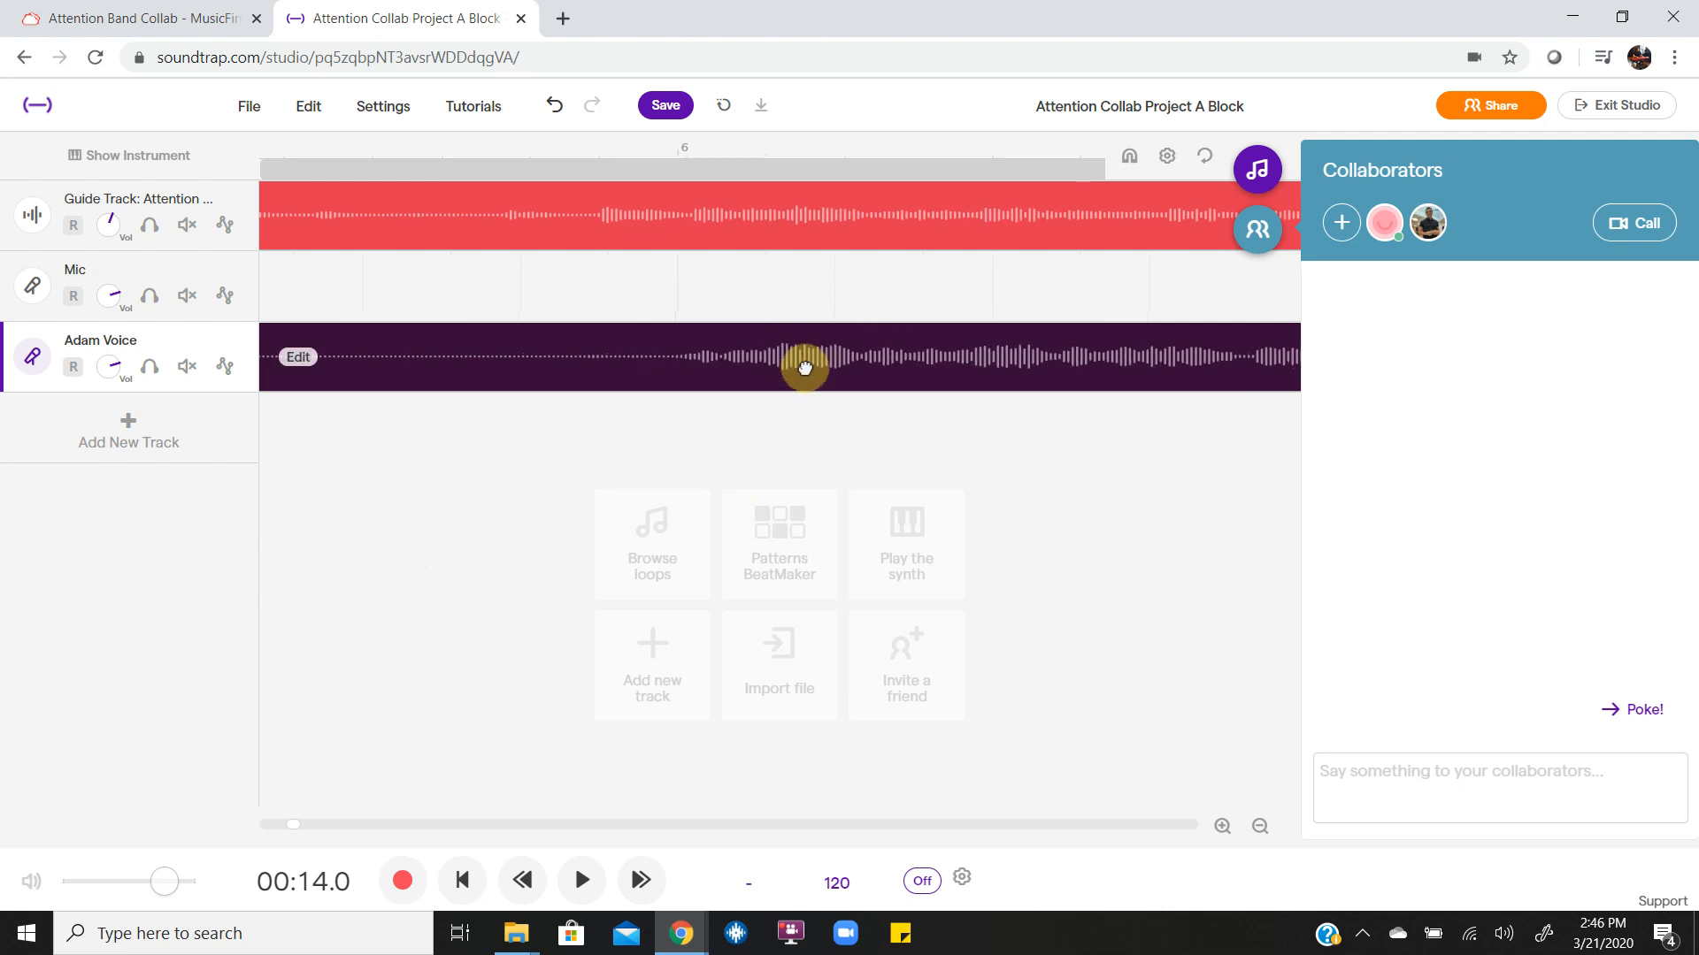
scroll(502, 493, "down", 5)
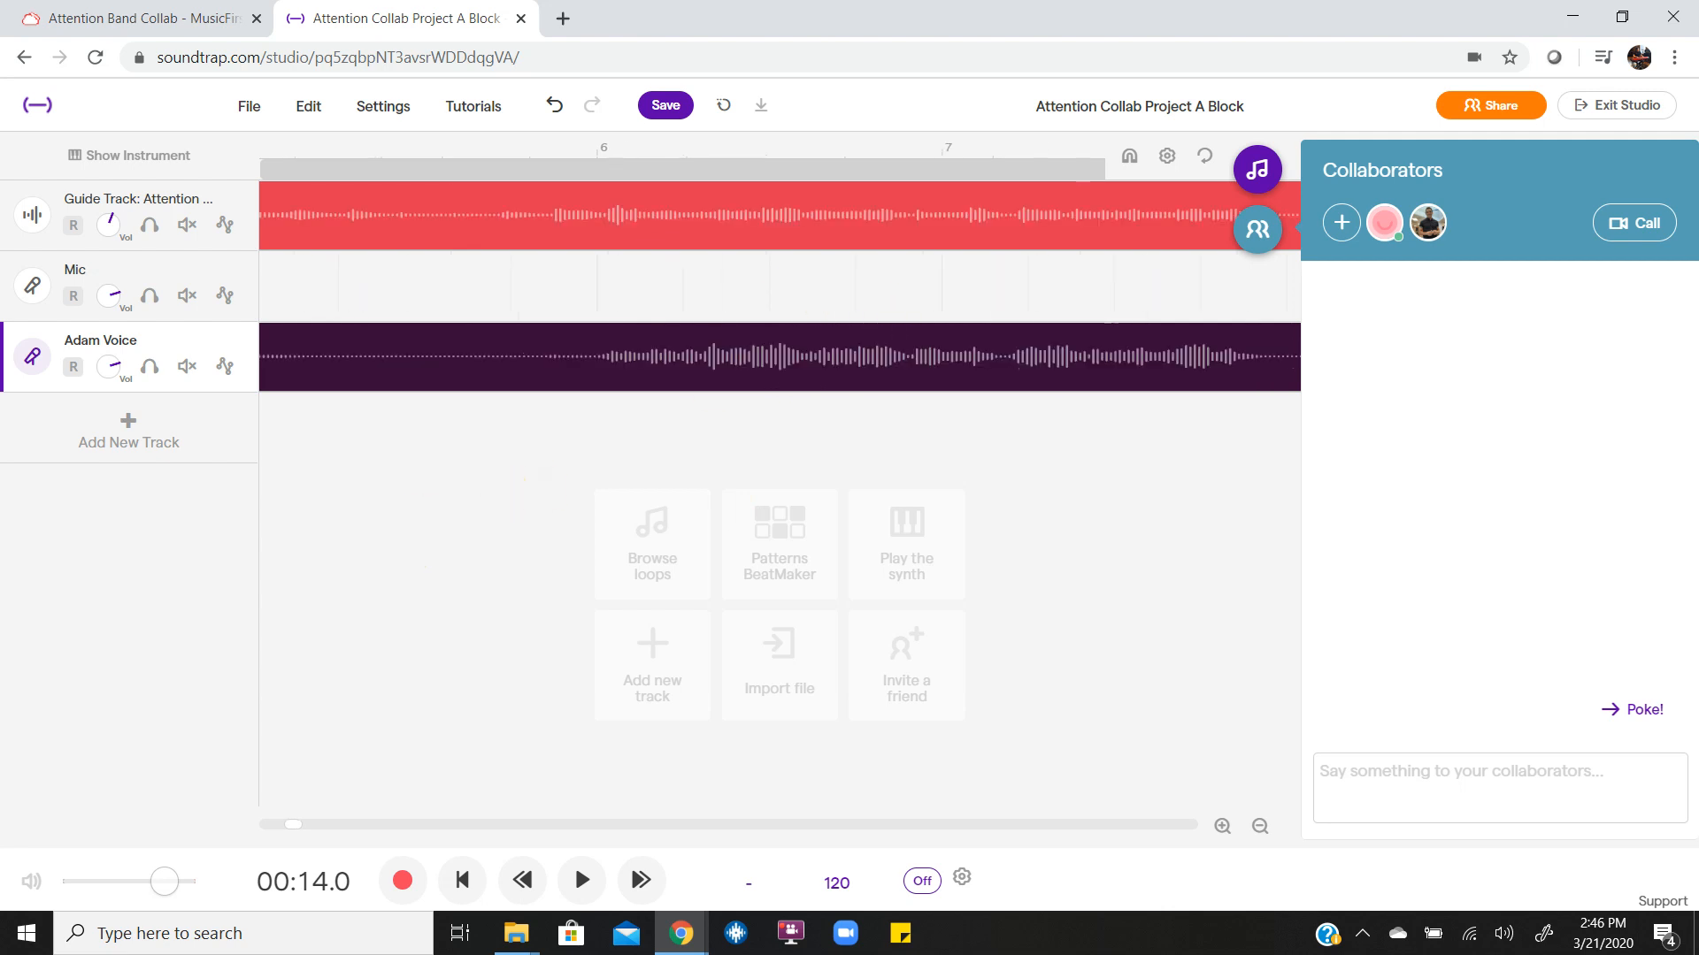
scroll(503, 493, "down", 2)
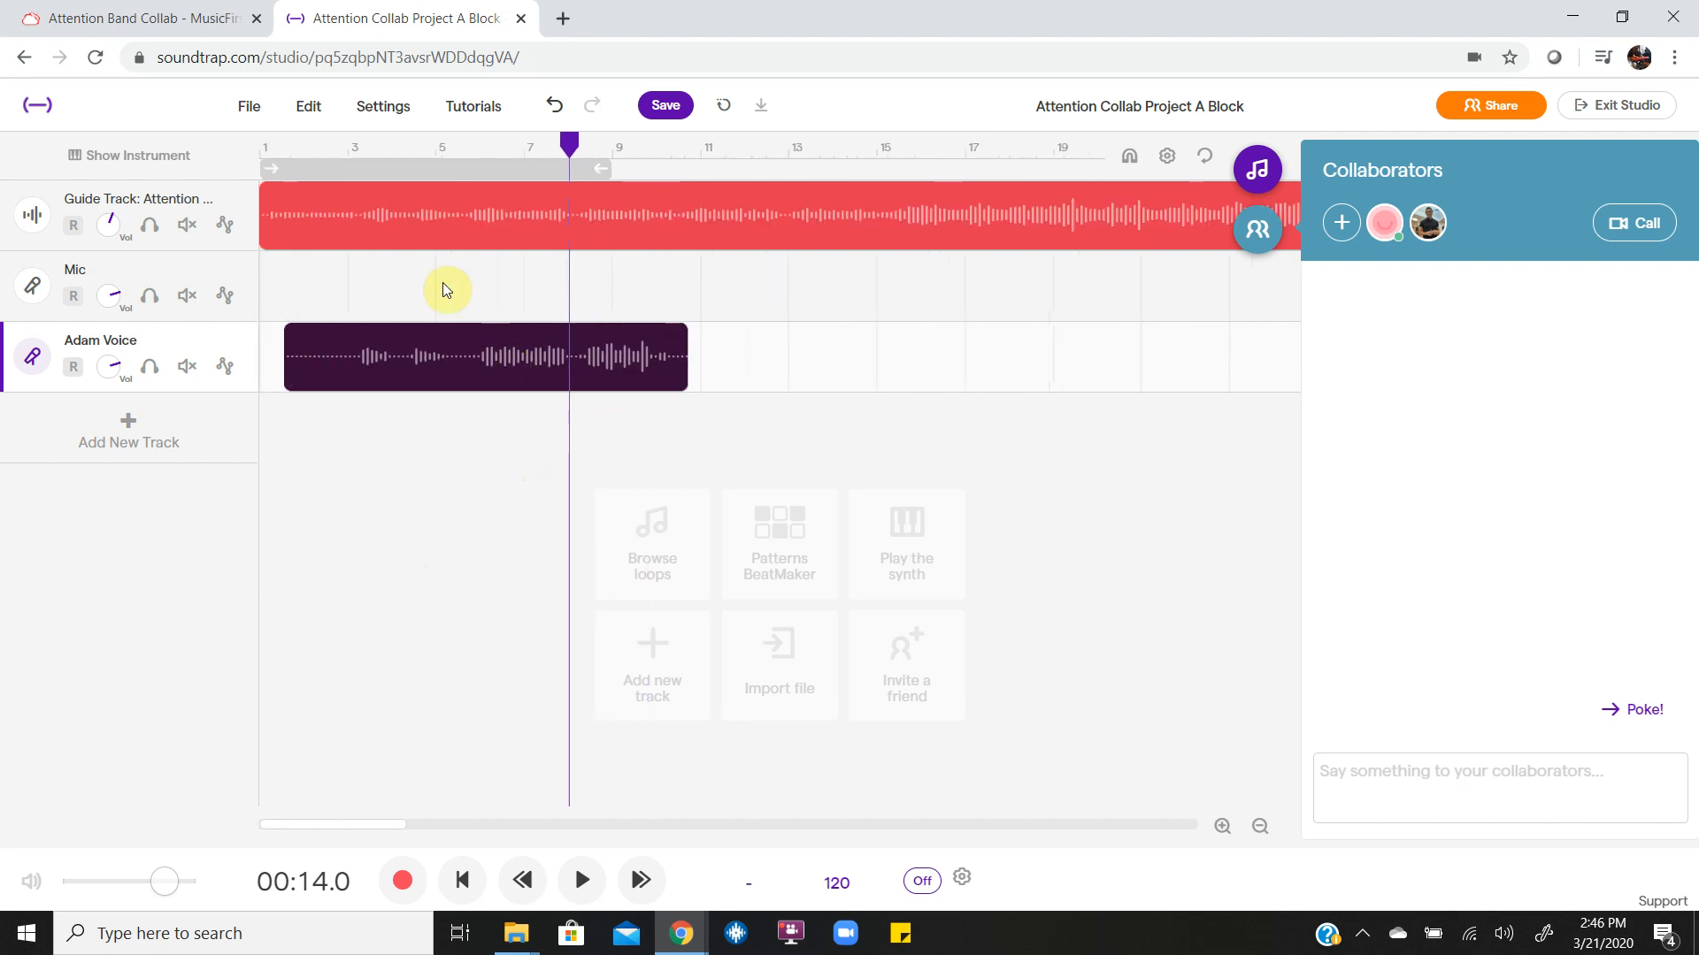
Play the shifted voice recording with the guide track from about 7.9 to 12.7 seconds to check their alignment.
left_click(473, 426)
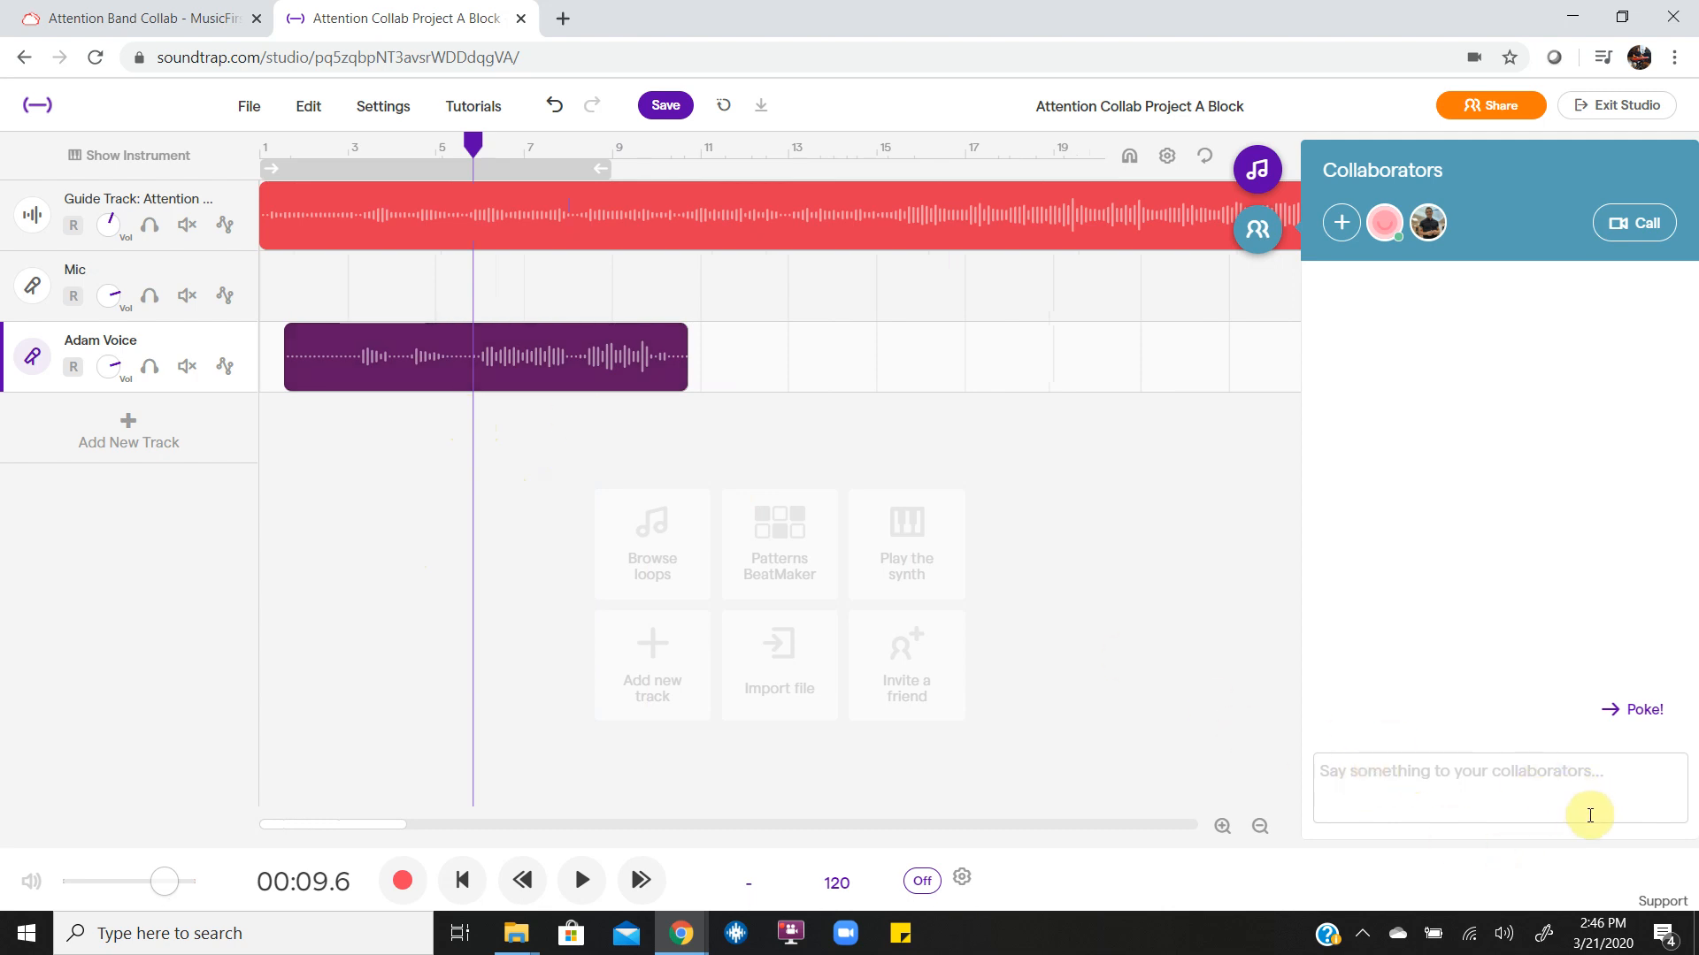
left_click(435, 301)
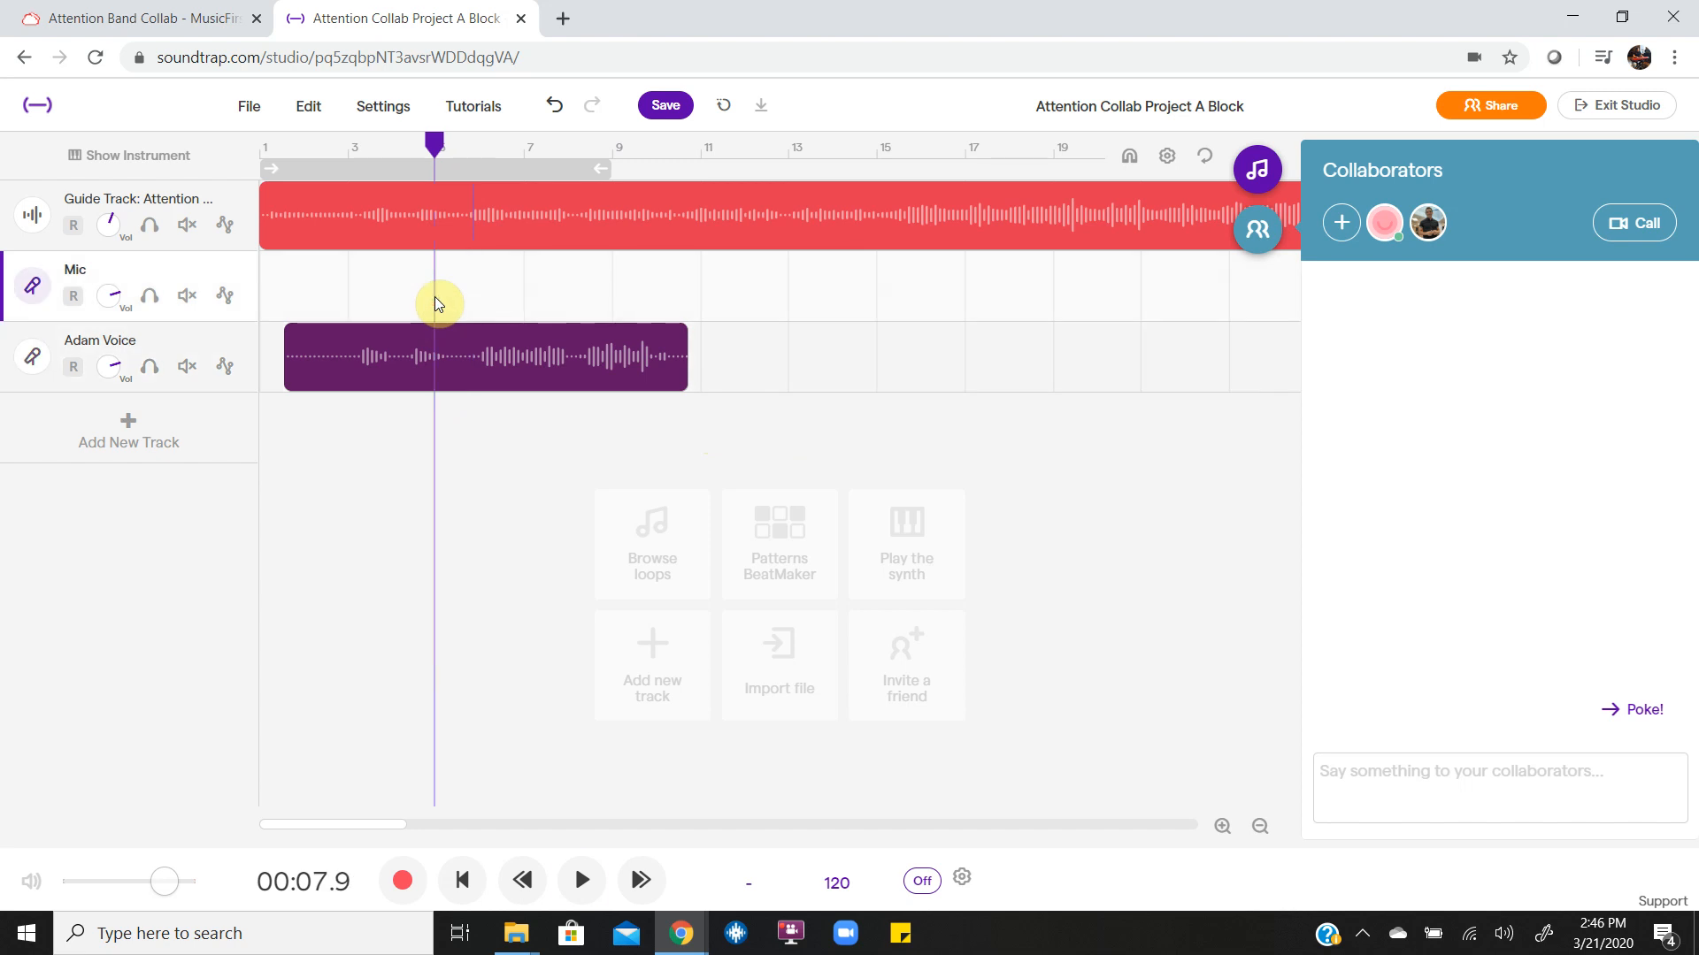
key("space")
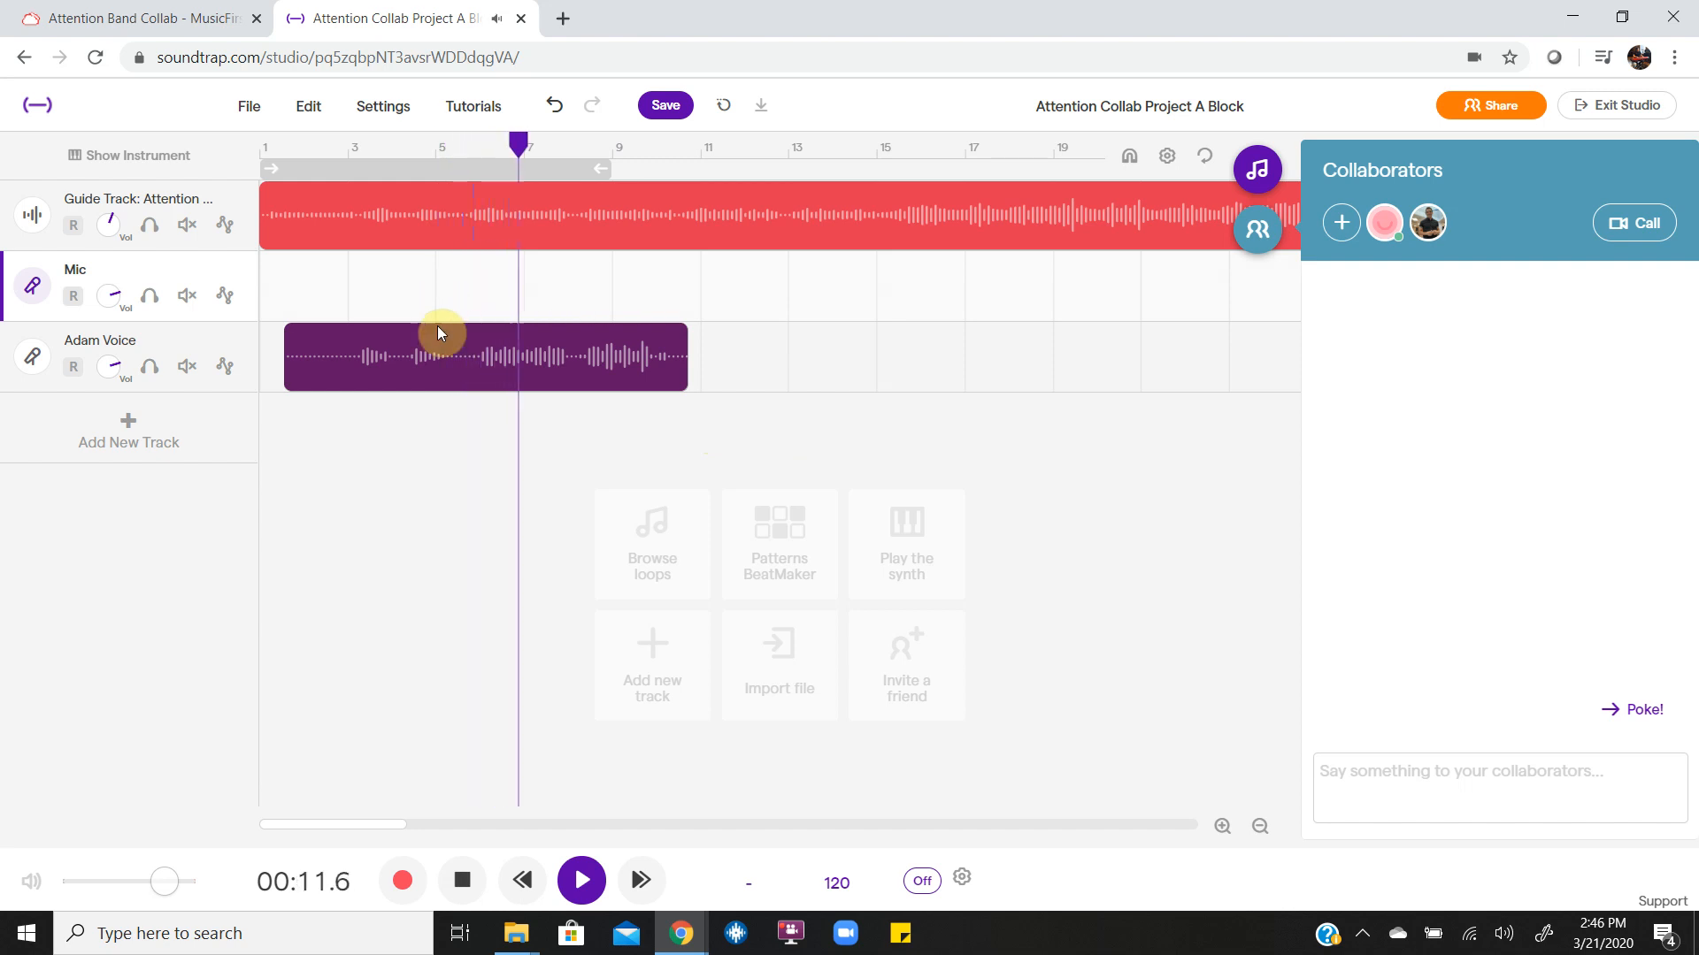
key("space")
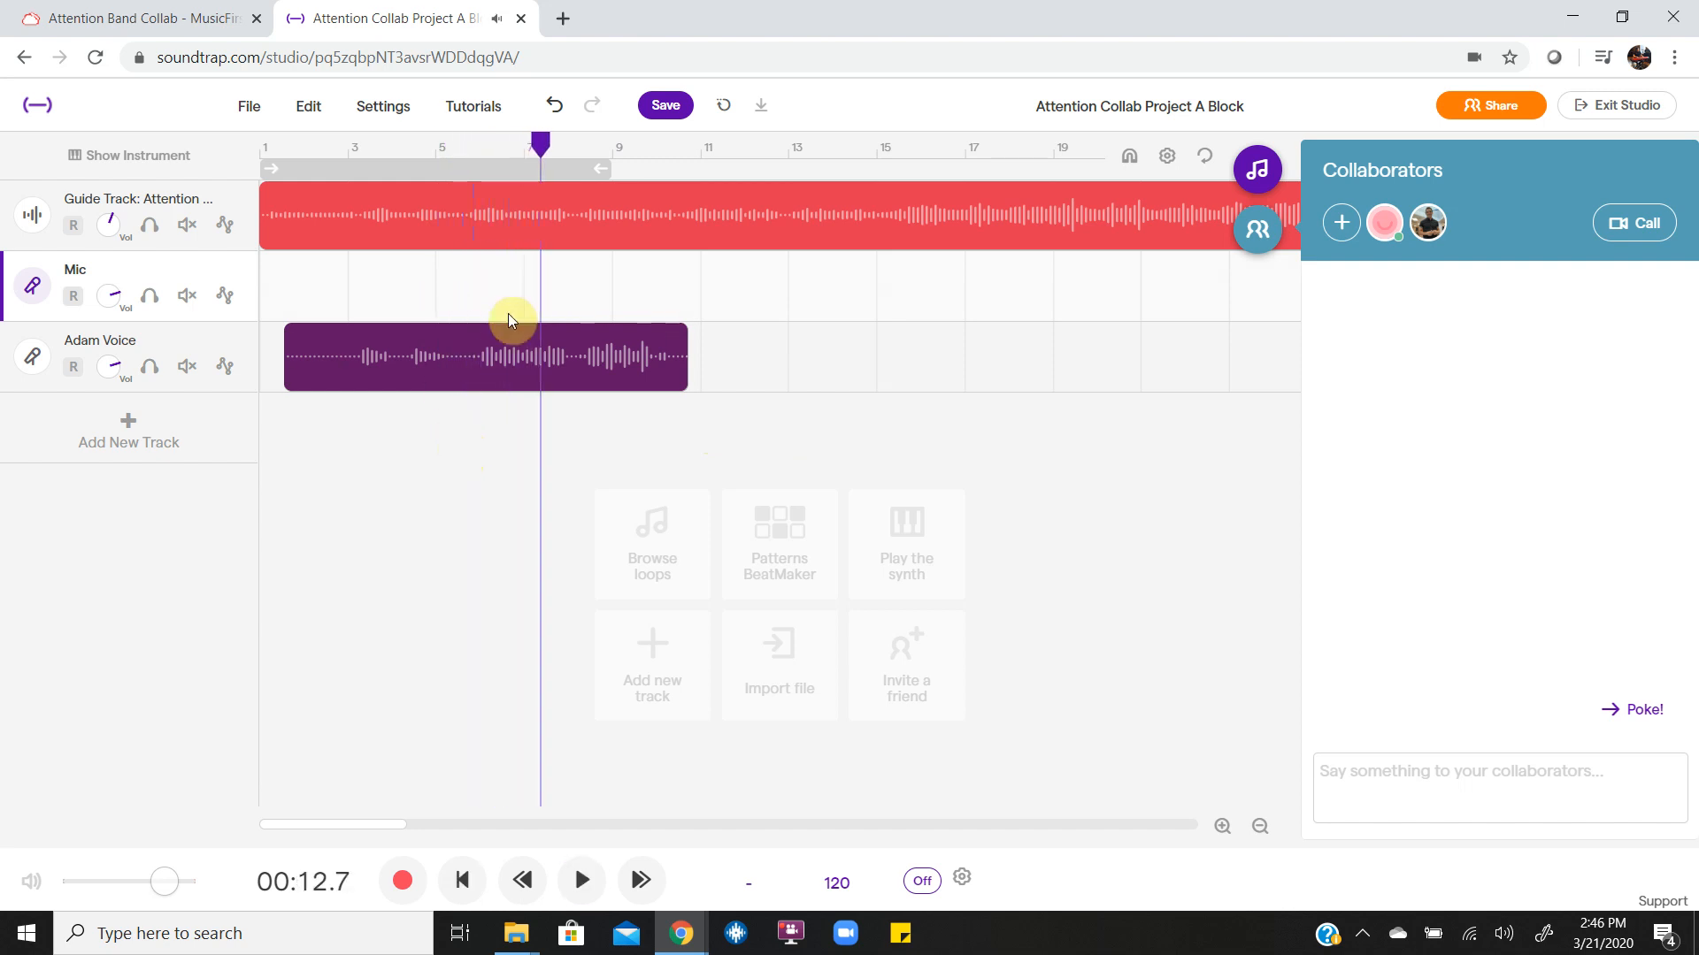
Nudge the voice recording a tiny bit earlier and check it against the guide track by playing up to about 13.8 seconds.
left_click_drag(463, 370, 461, 369)
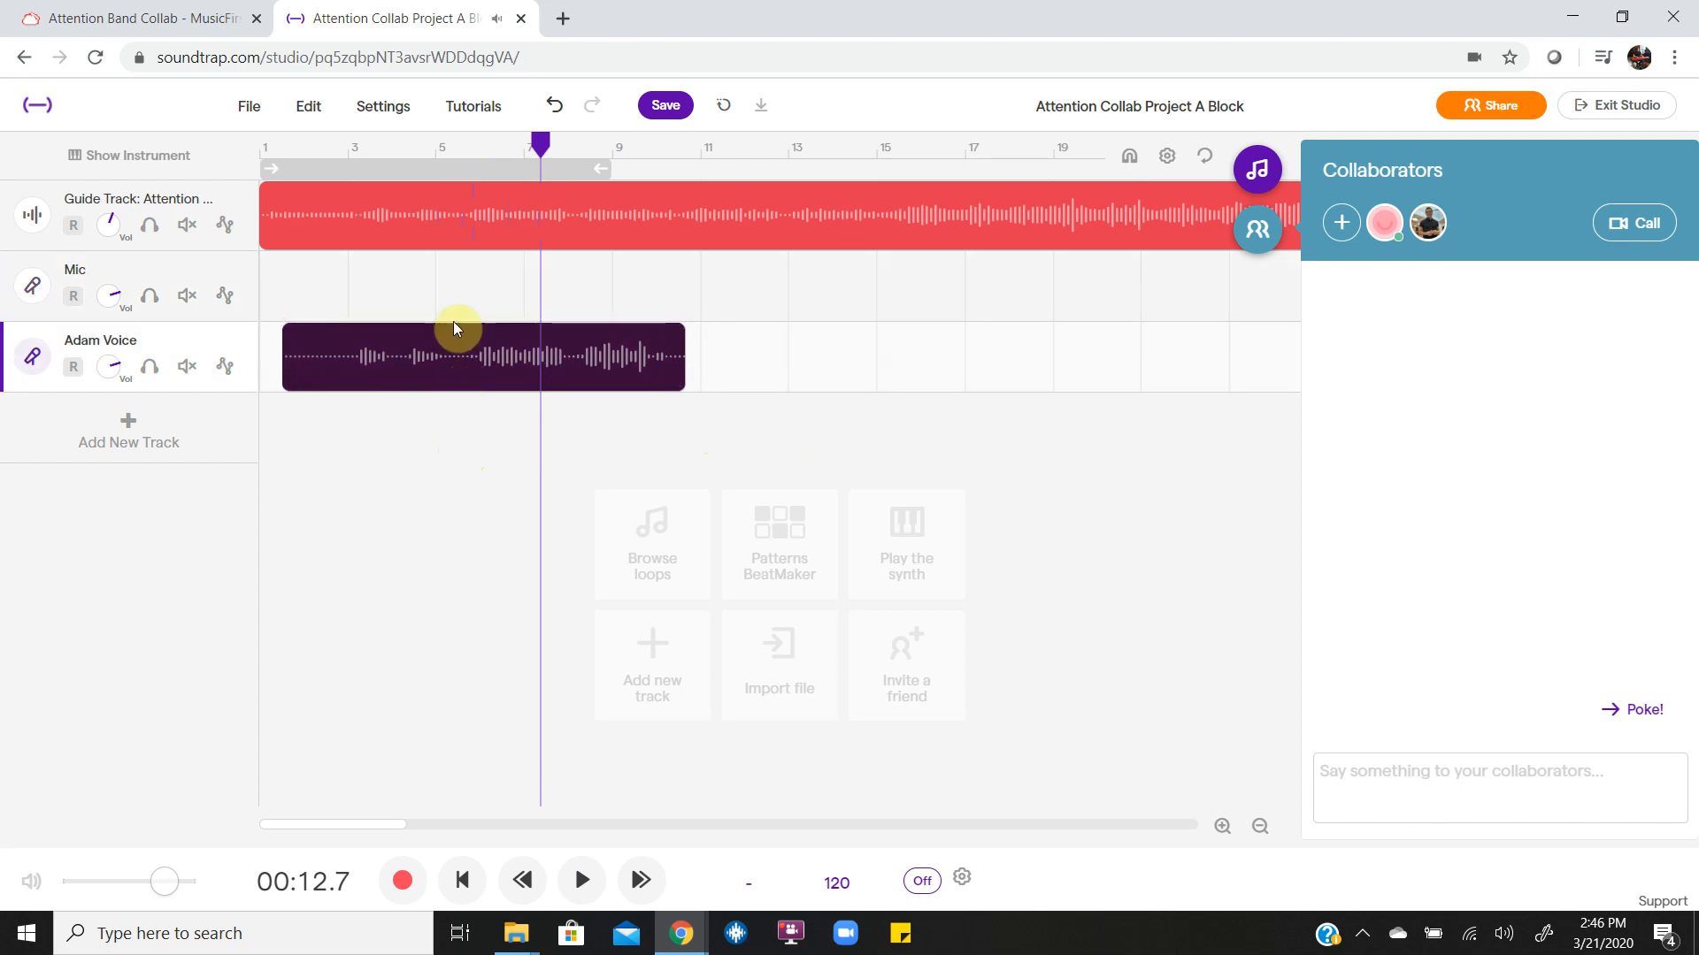
left_click(476, 274)
key("space")
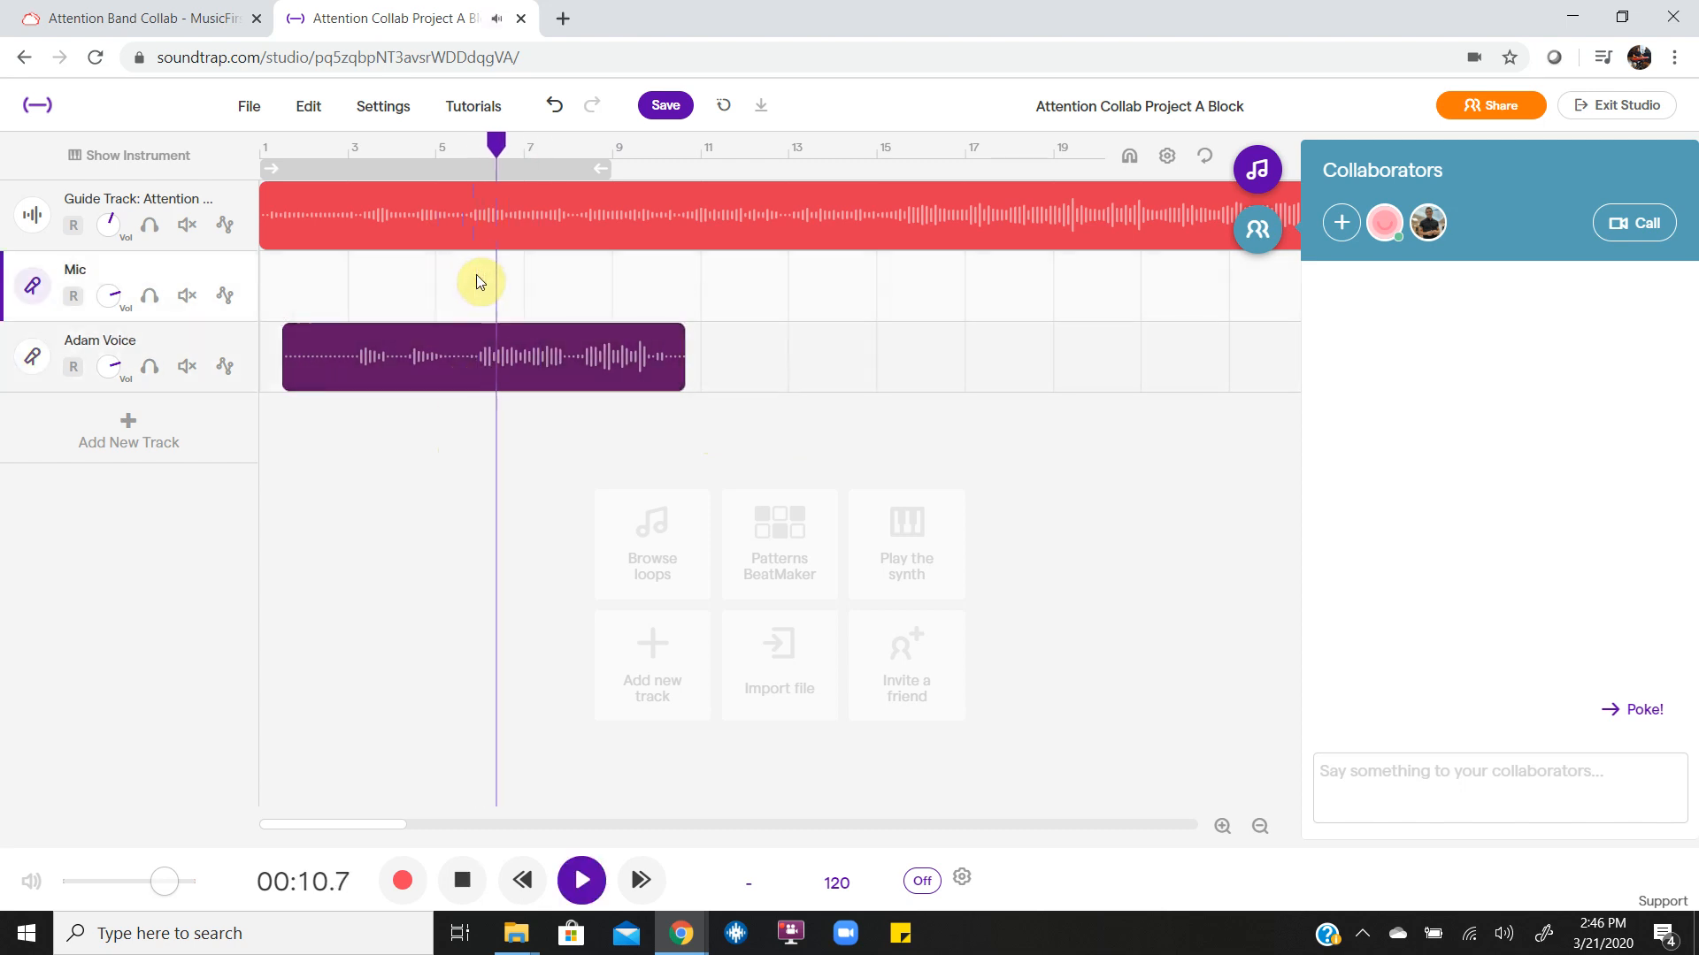
scroll(476, 274, "up", 5)
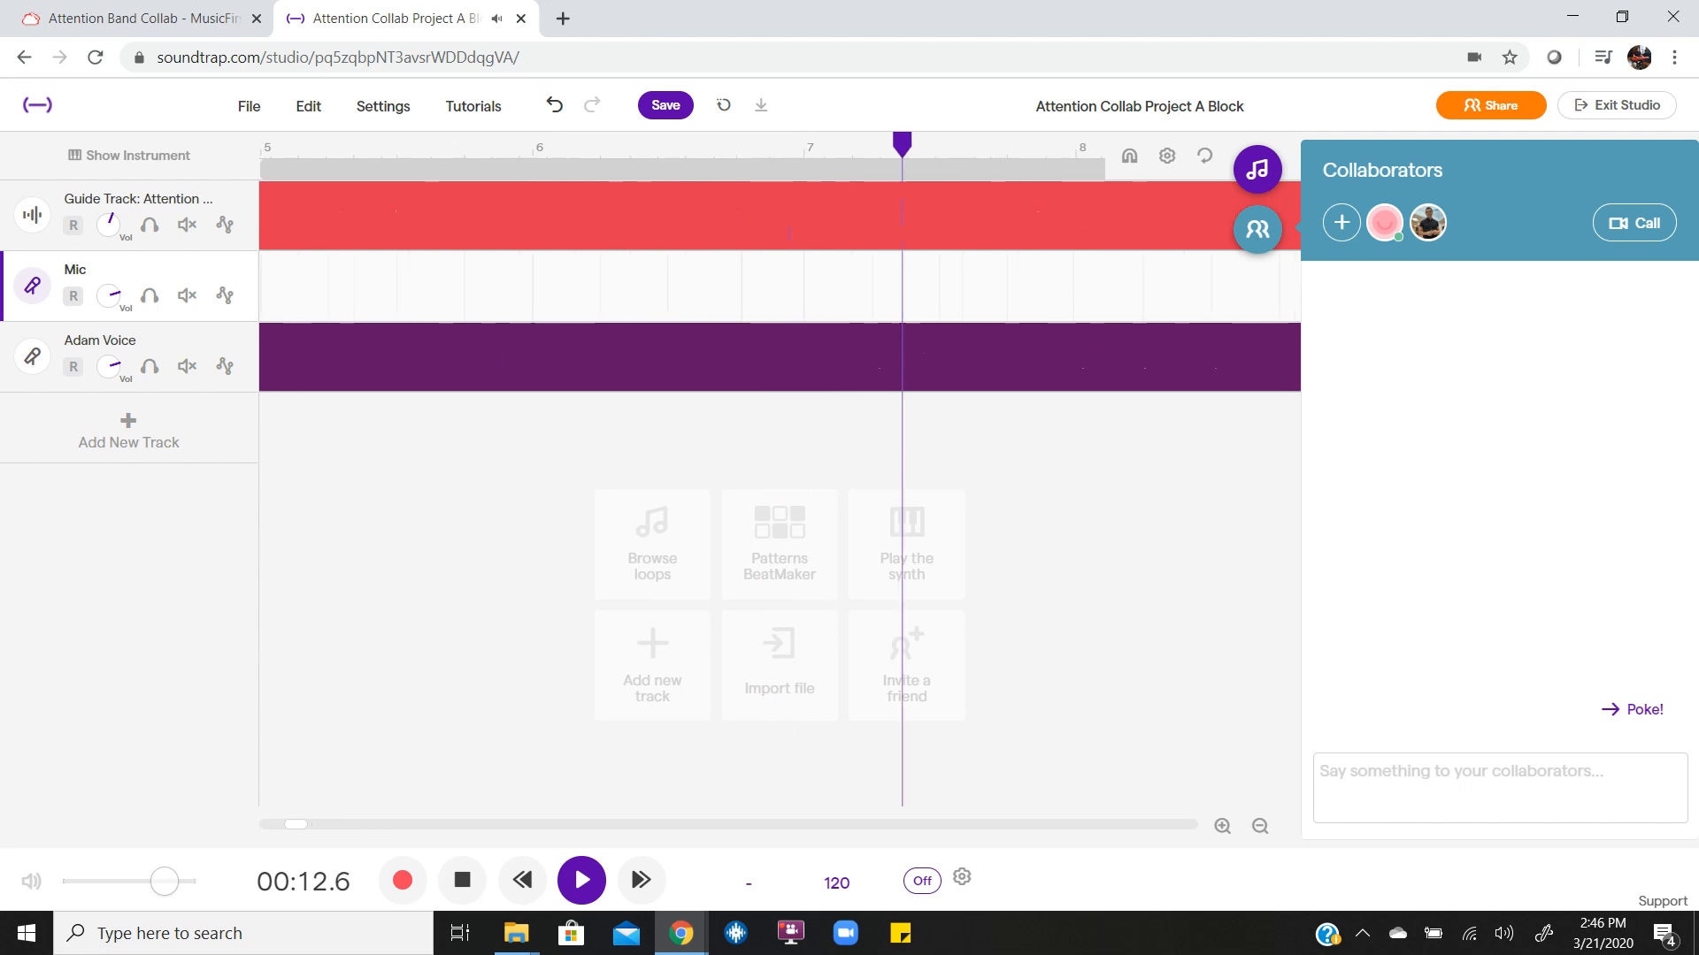
scroll(475, 275, "up", 2)
key("space")
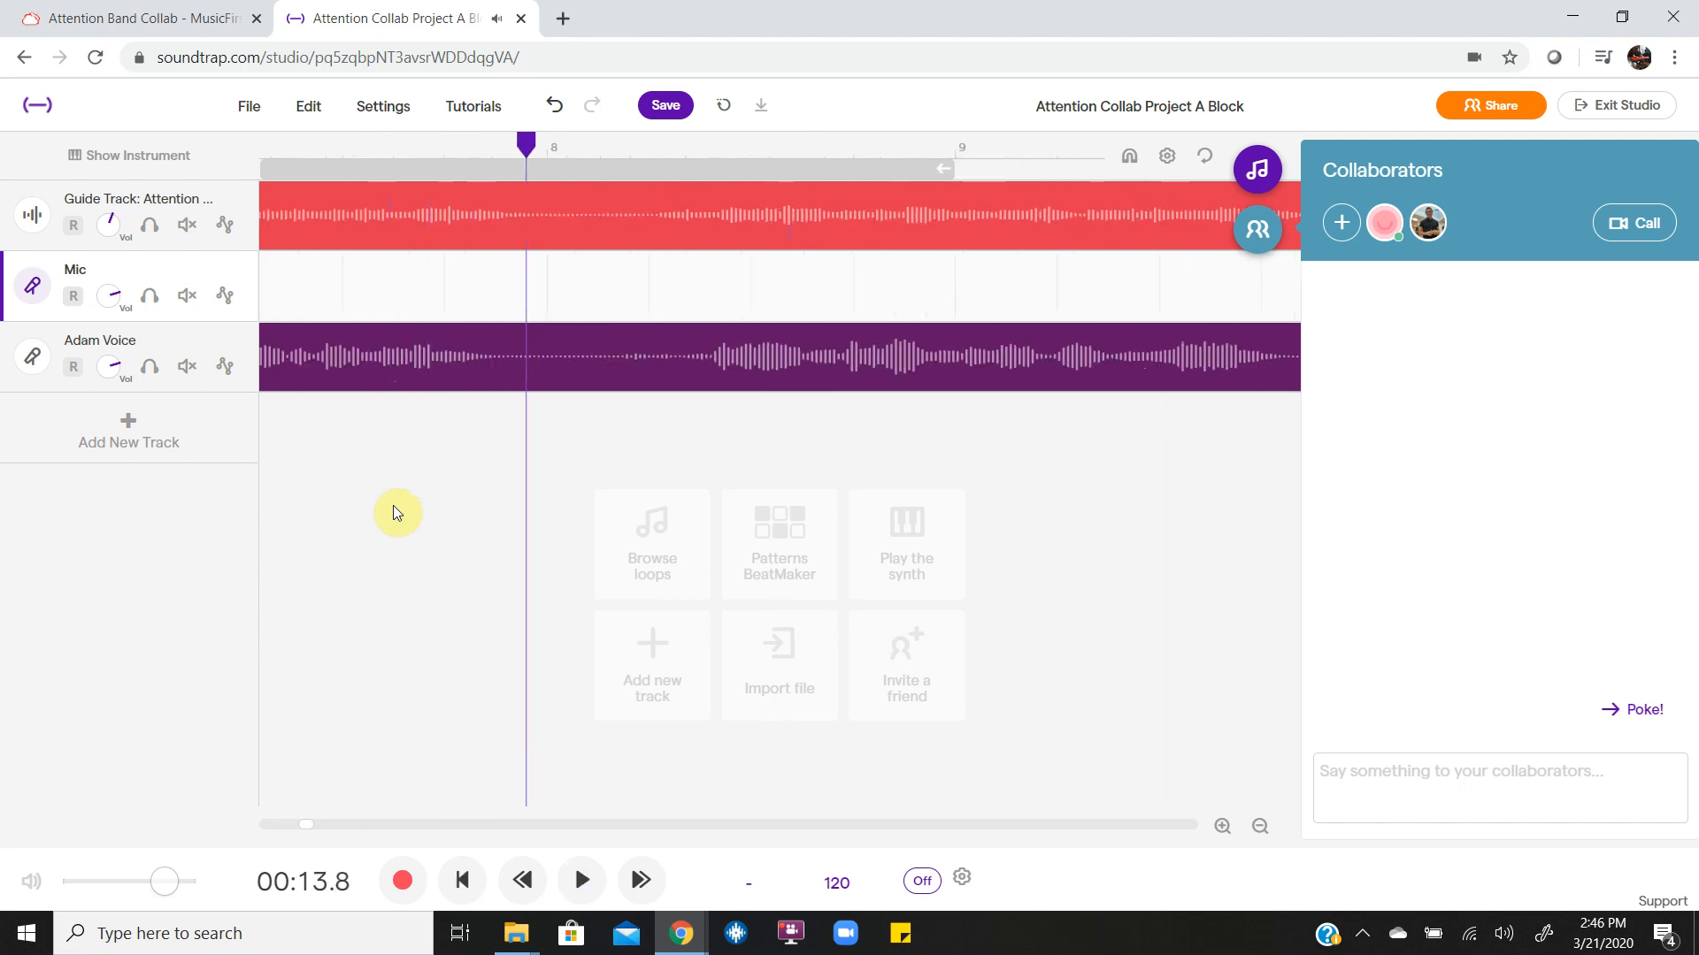
Replay the voice recording's phrase just before bar 6 against the guide track, from about 9.4 to 10.6 seconds.
scroll(393, 513, "left", 5)
scroll(394, 512, "left", 3)
left_click(692, 271)
key("space")
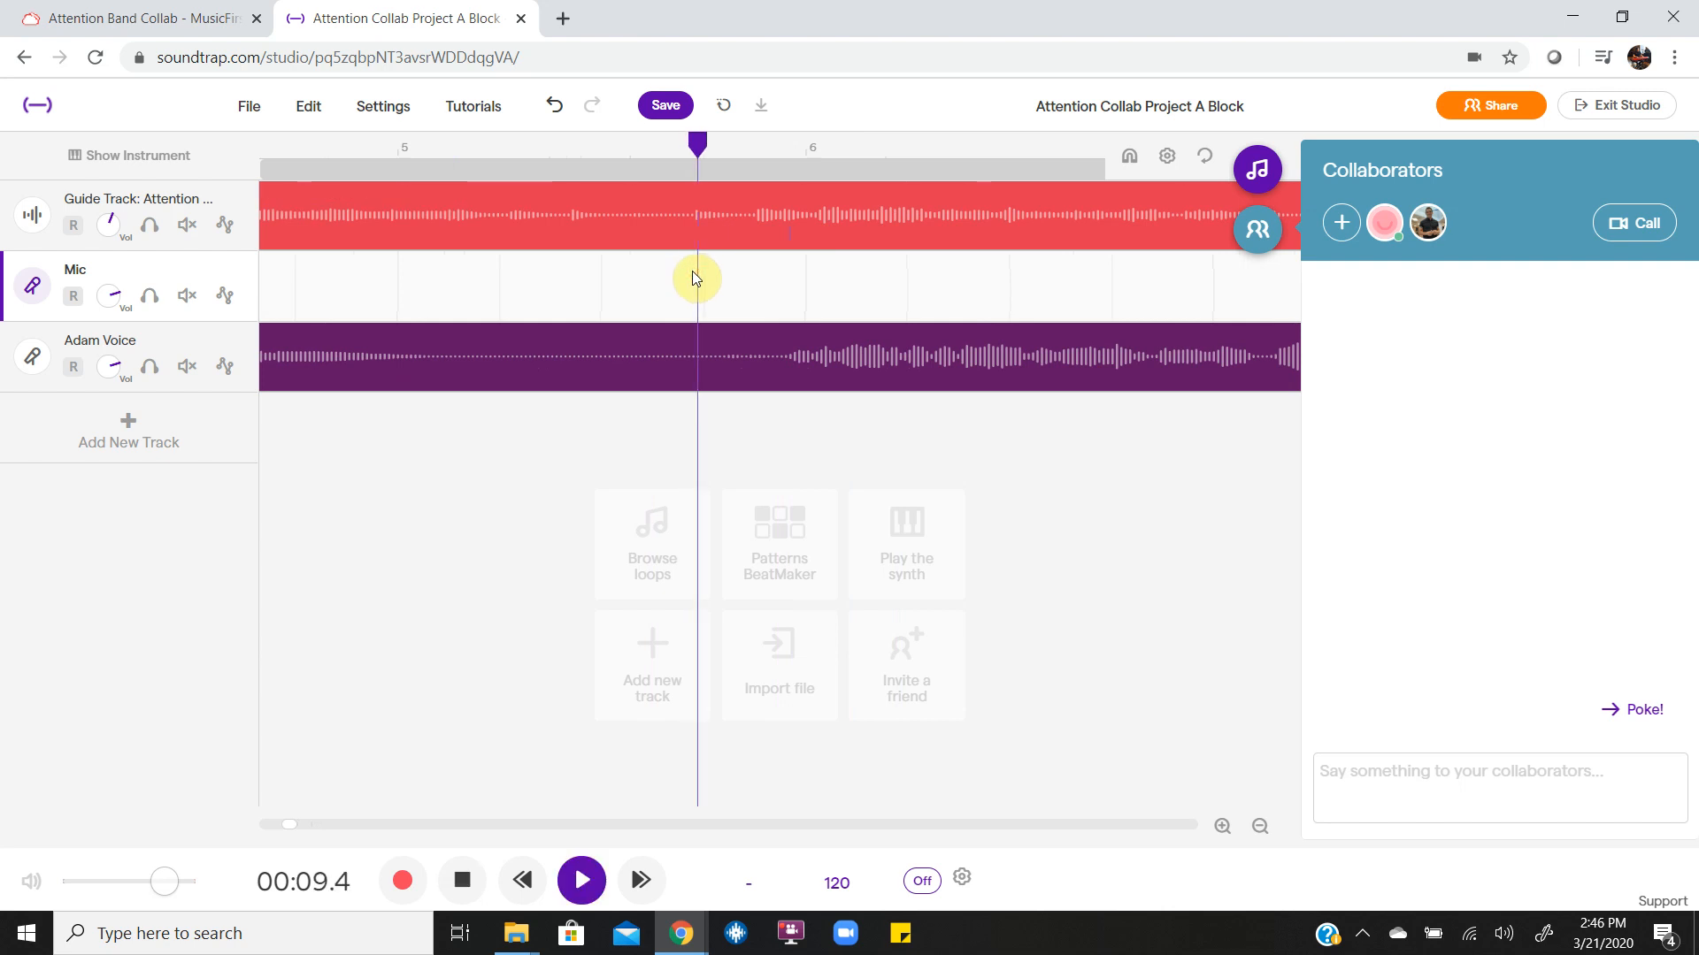
key("space")
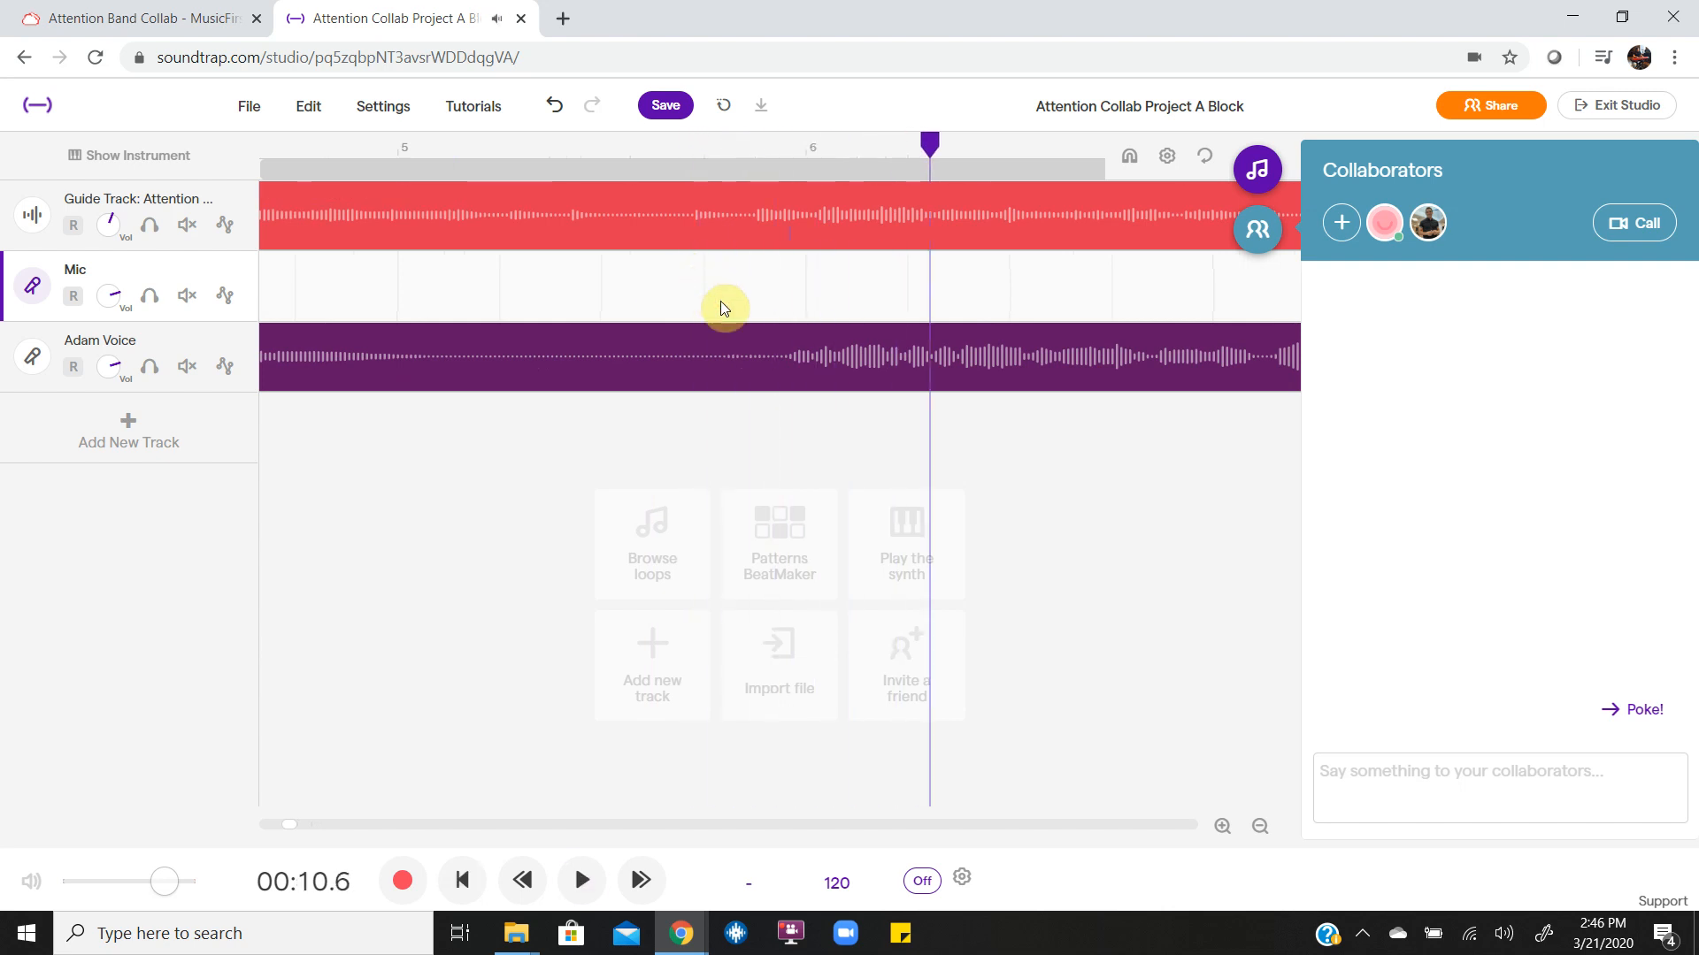
Try shifting the voice recording about a tenth of a bar earlier and play it from about 9.4 to 11.1 seconds.
left_click_drag(772, 379, 733, 380)
left_click(699, 300)
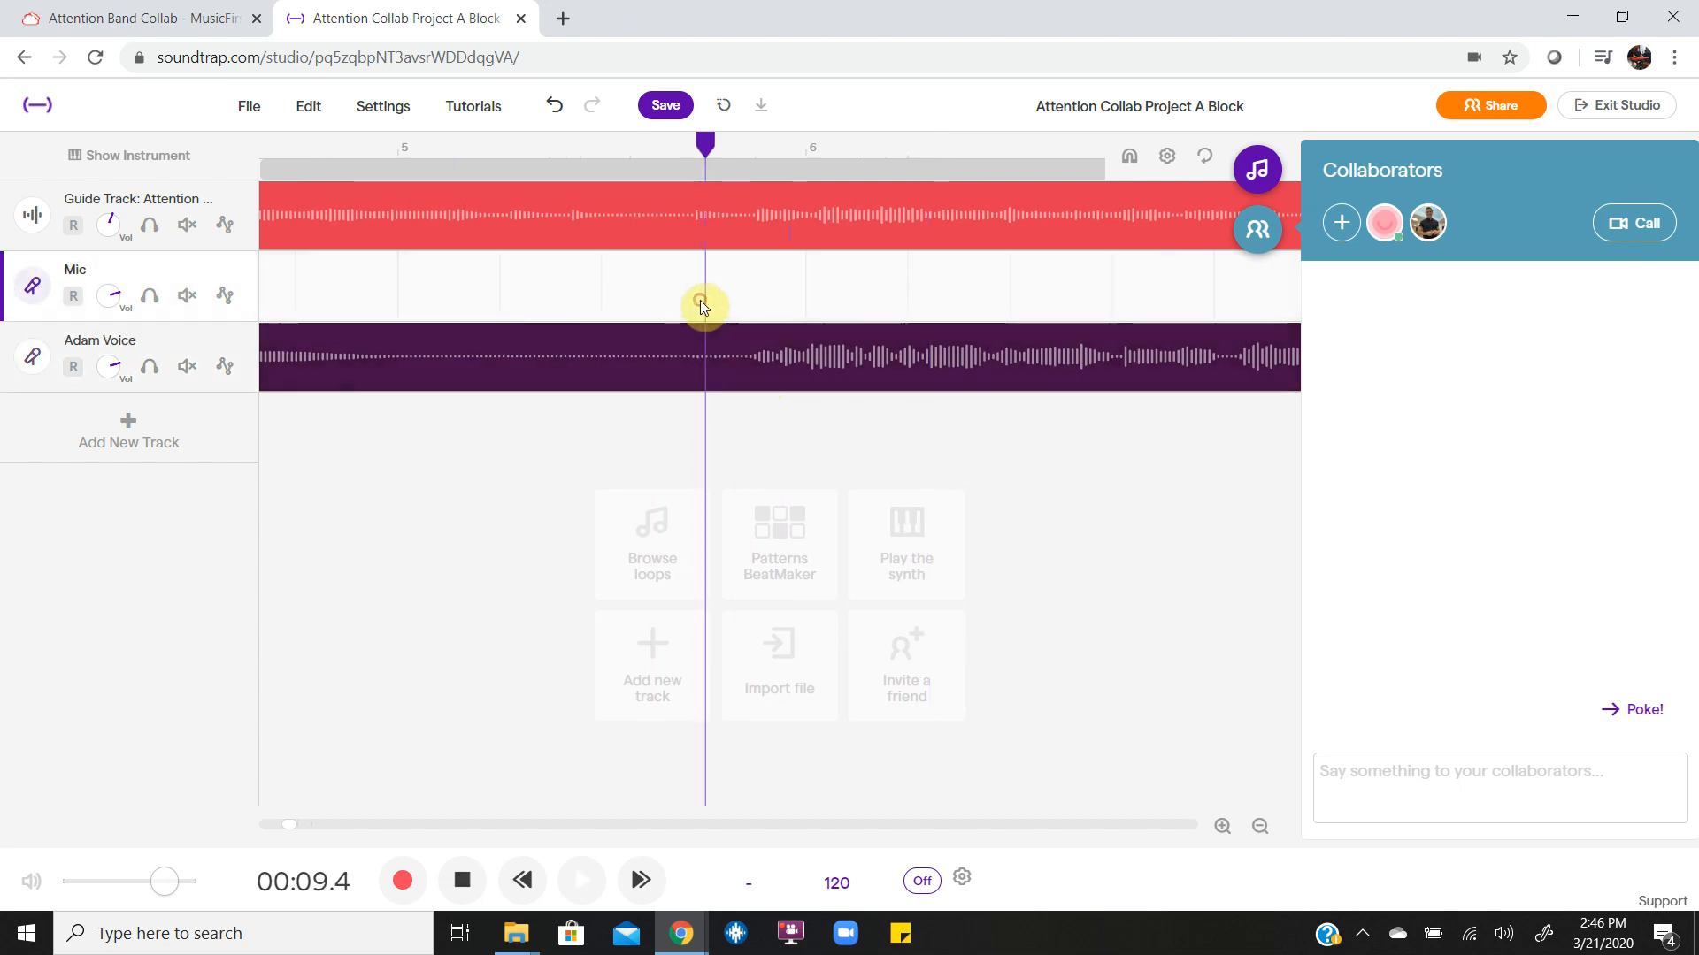
key("space")
key("space")
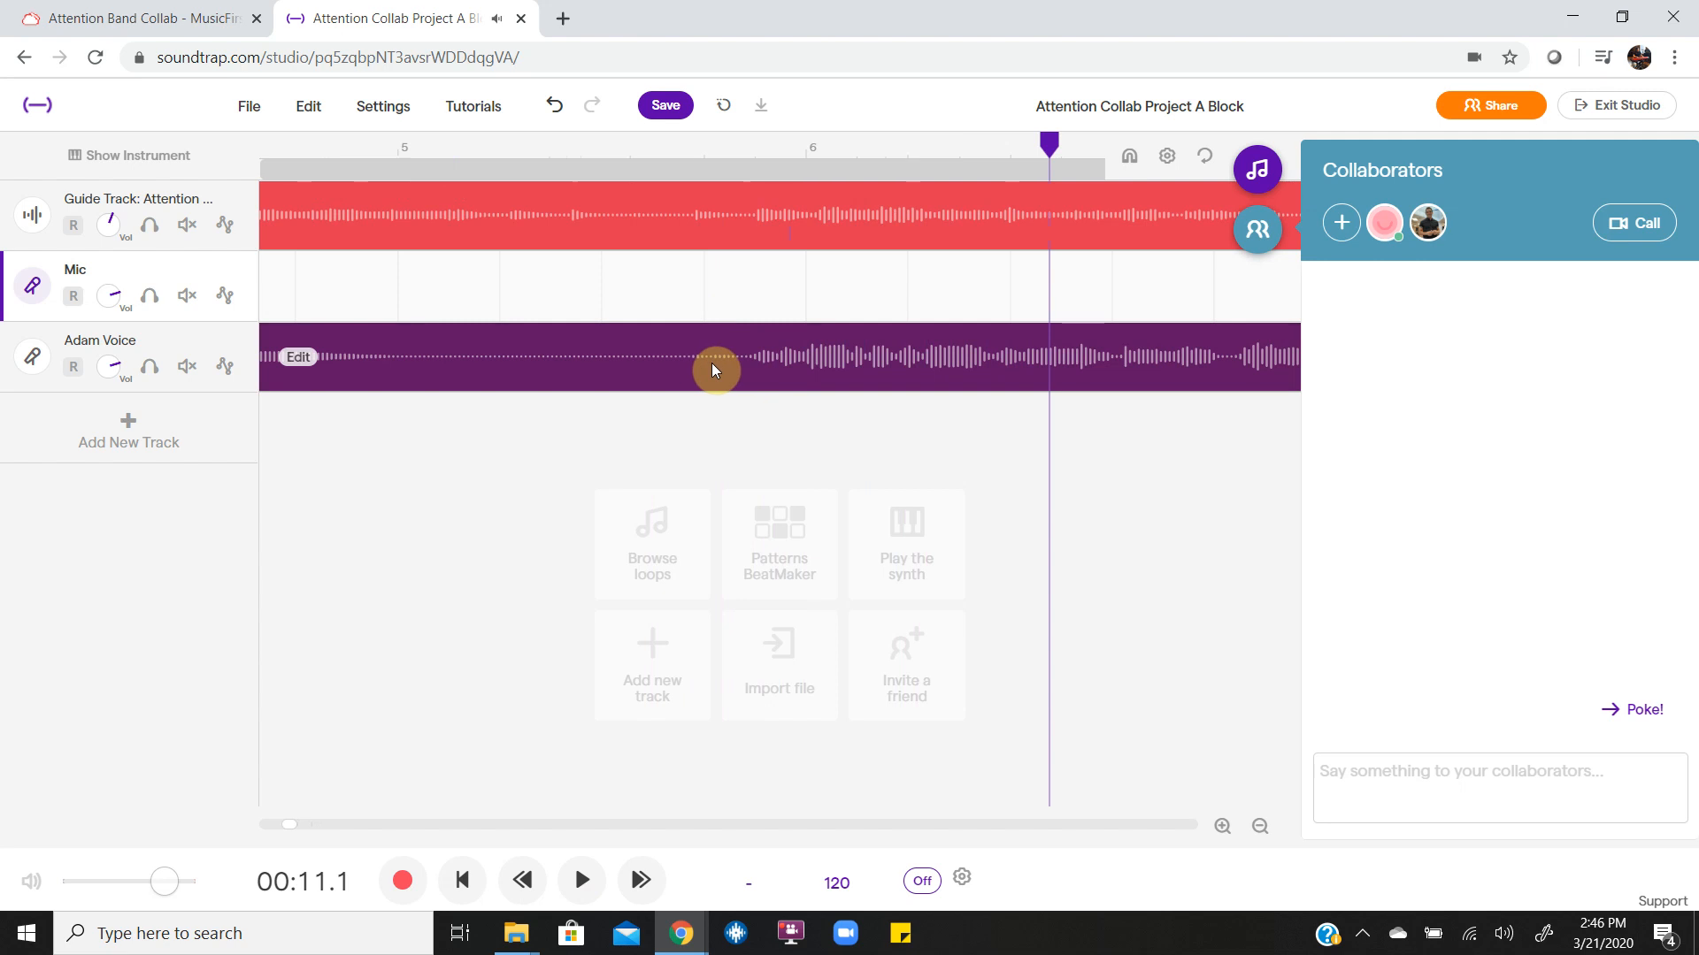
Move the voice recording about a sixth of a bar later and play it with the guide track from about 9.4 to 19.2 seconds.
left_click_drag(682, 368, 749, 363)
left_click(702, 285)
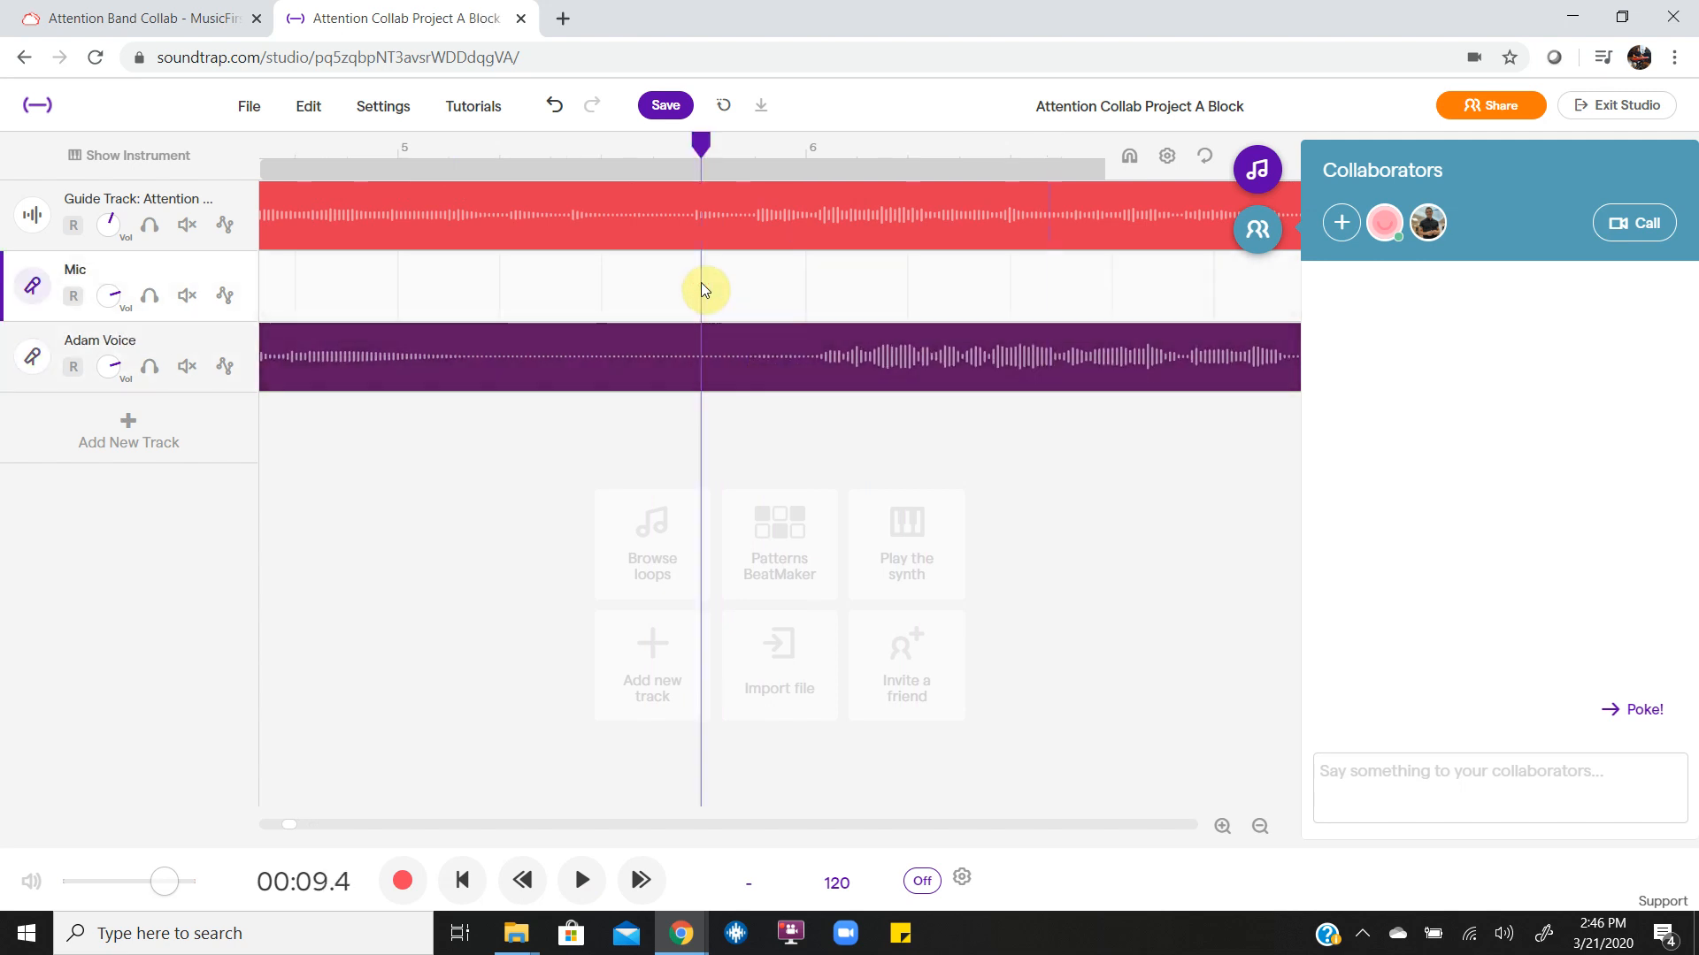
key("space")
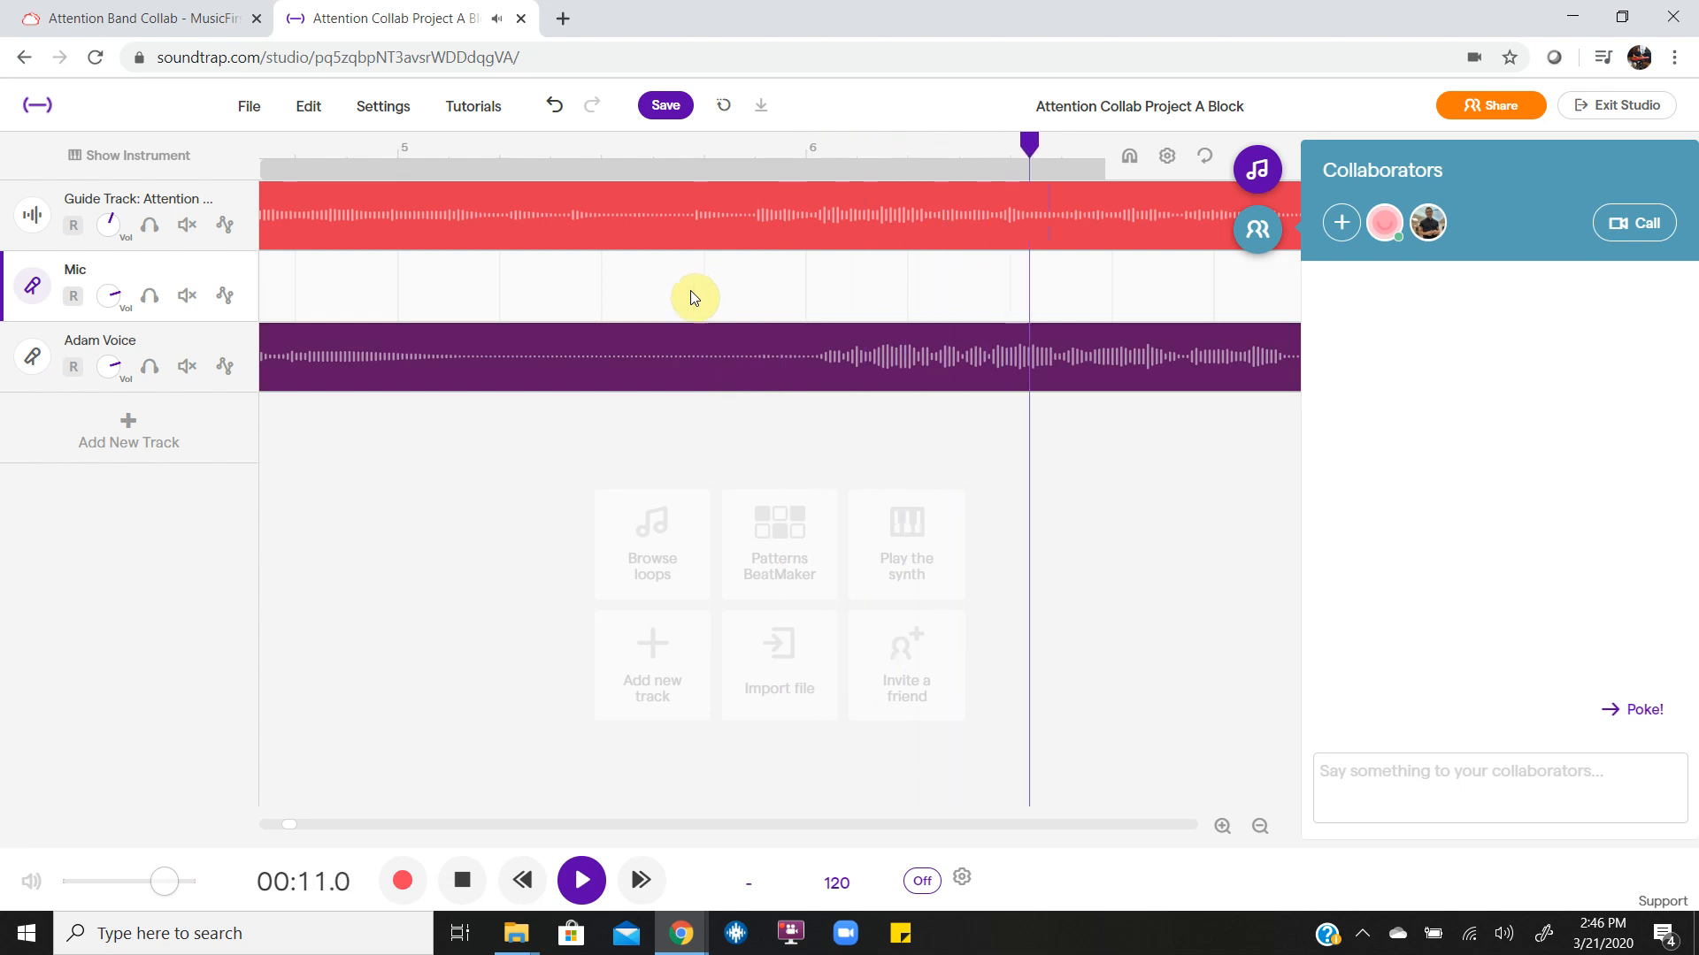
scroll(533, 549, "down", 3)
scroll(444, 464, "down", 5)
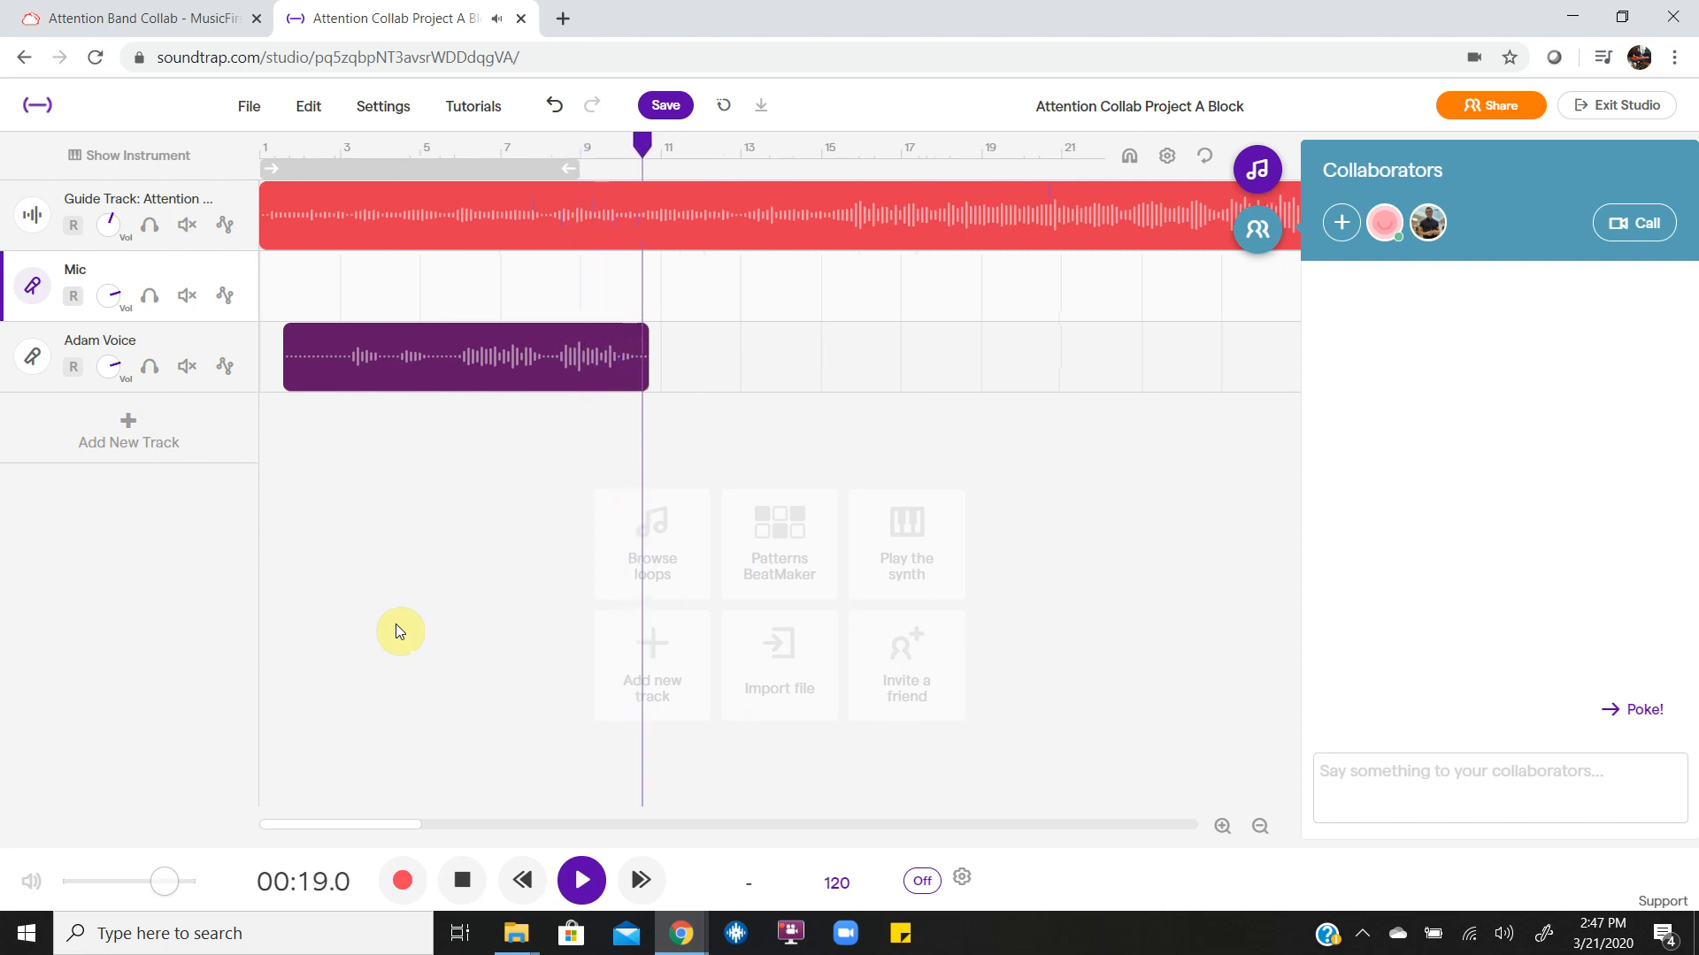
key("space")
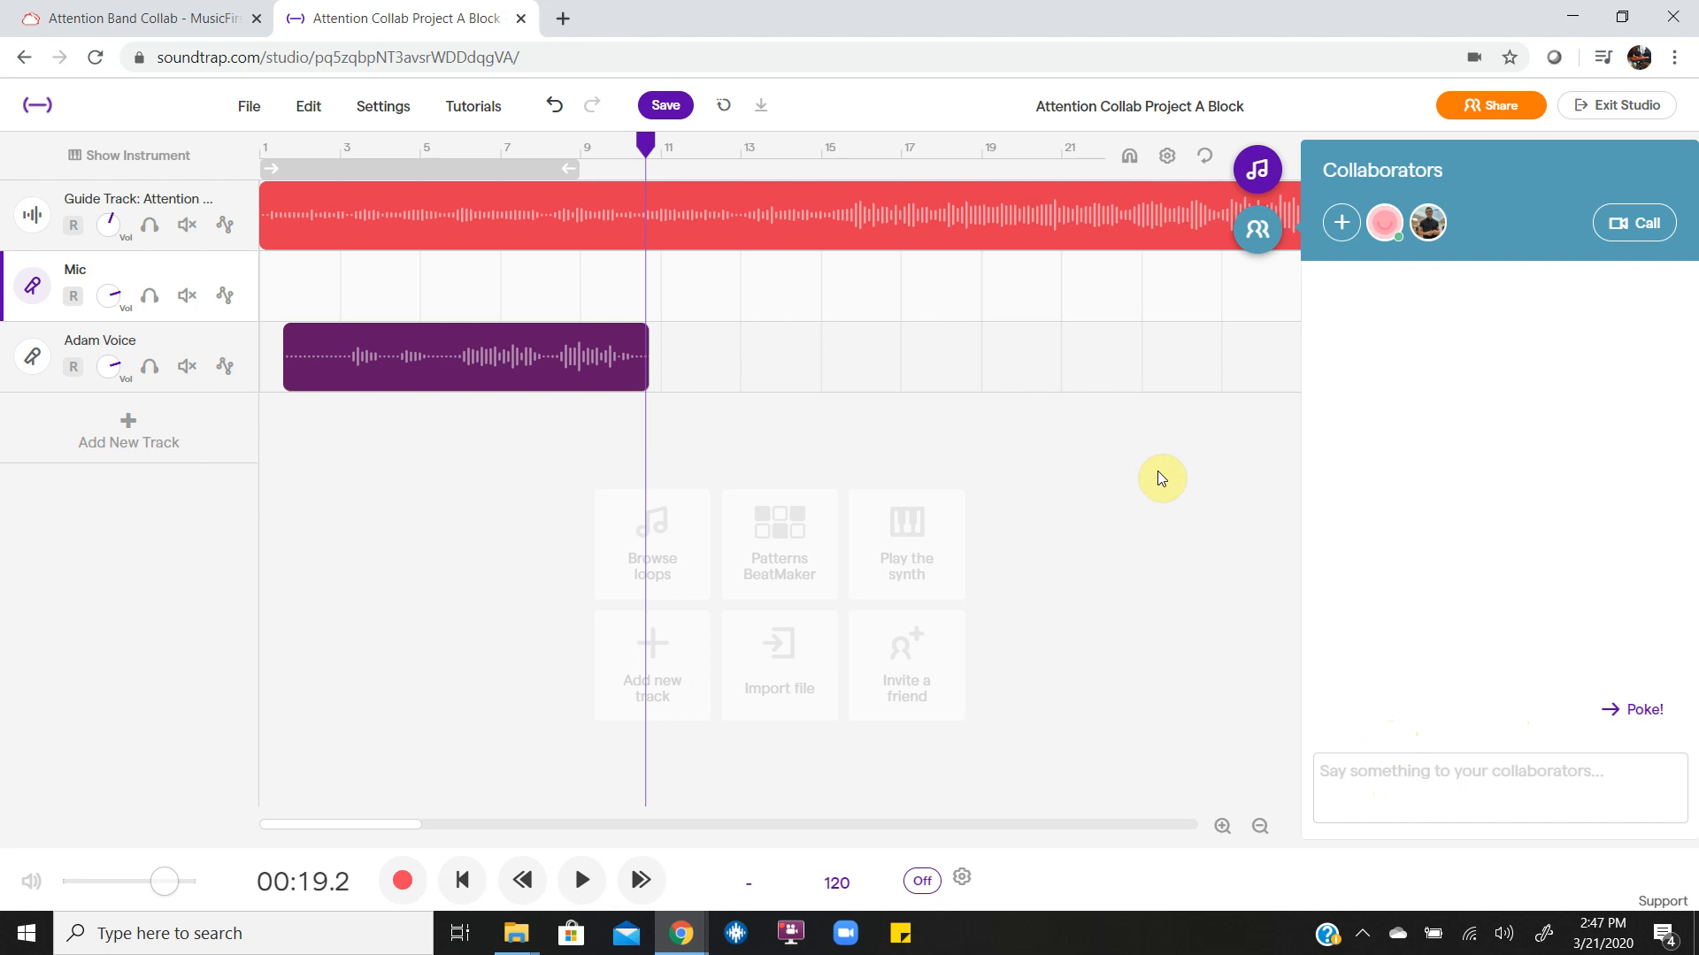
Review the Attention Band Collab task's instructions in MusicFirst and return to the Soundtrap project.
left_click(141, 23)
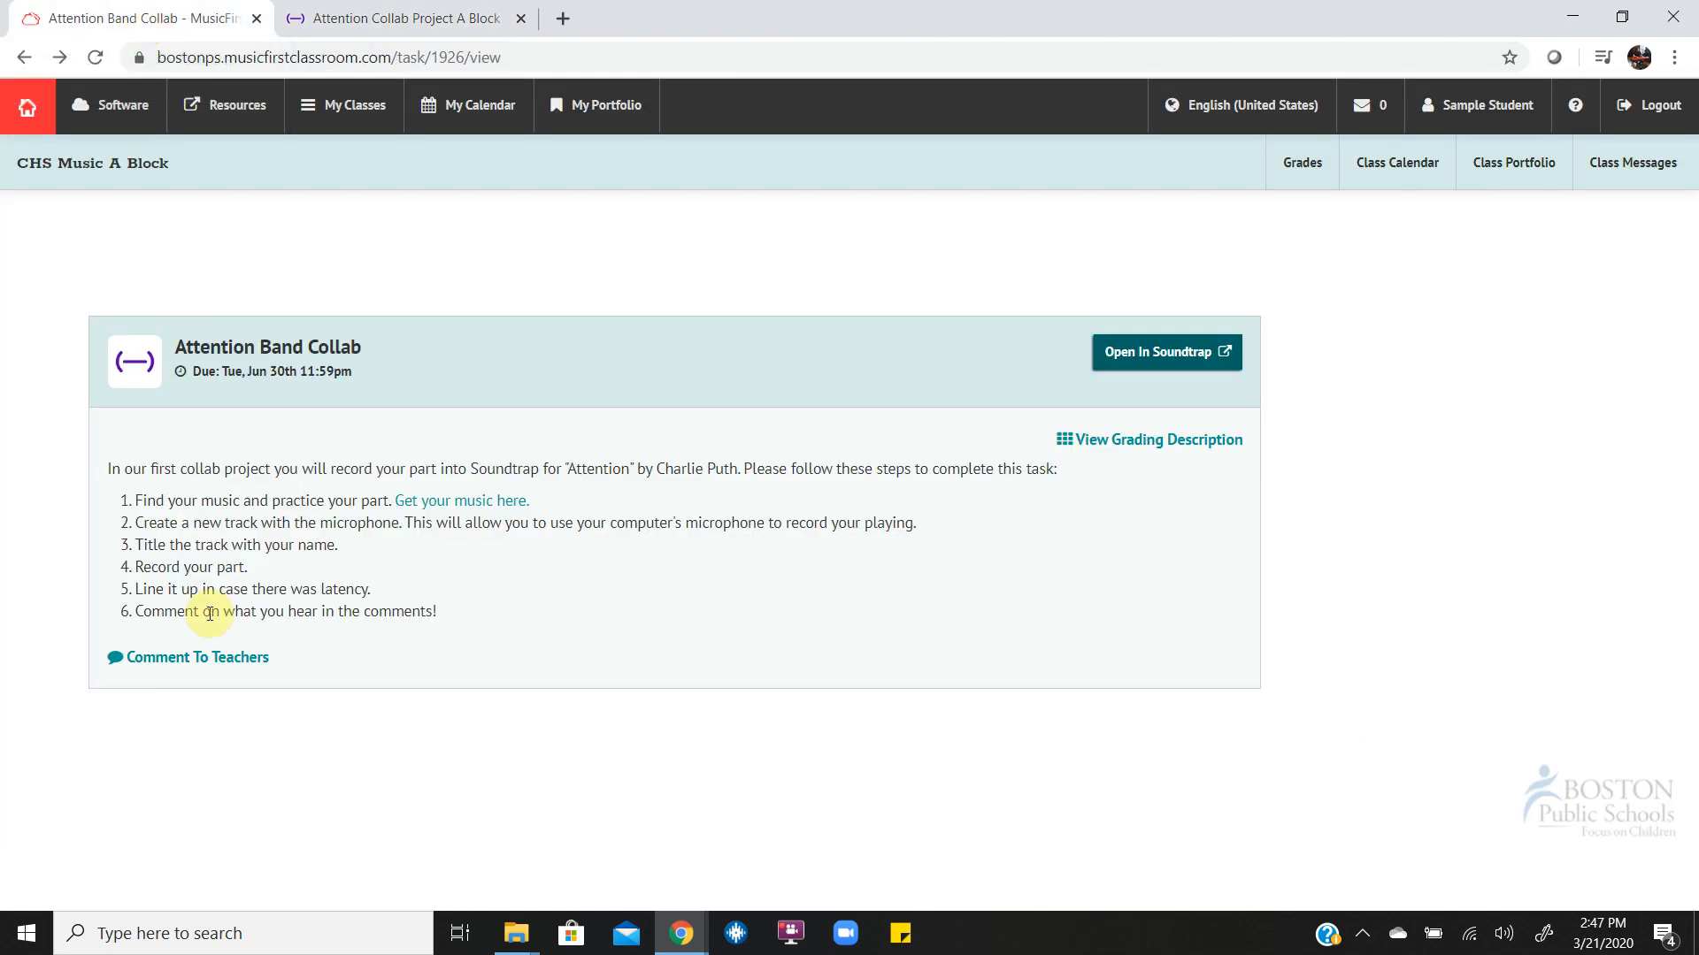
left_click(434, 12)
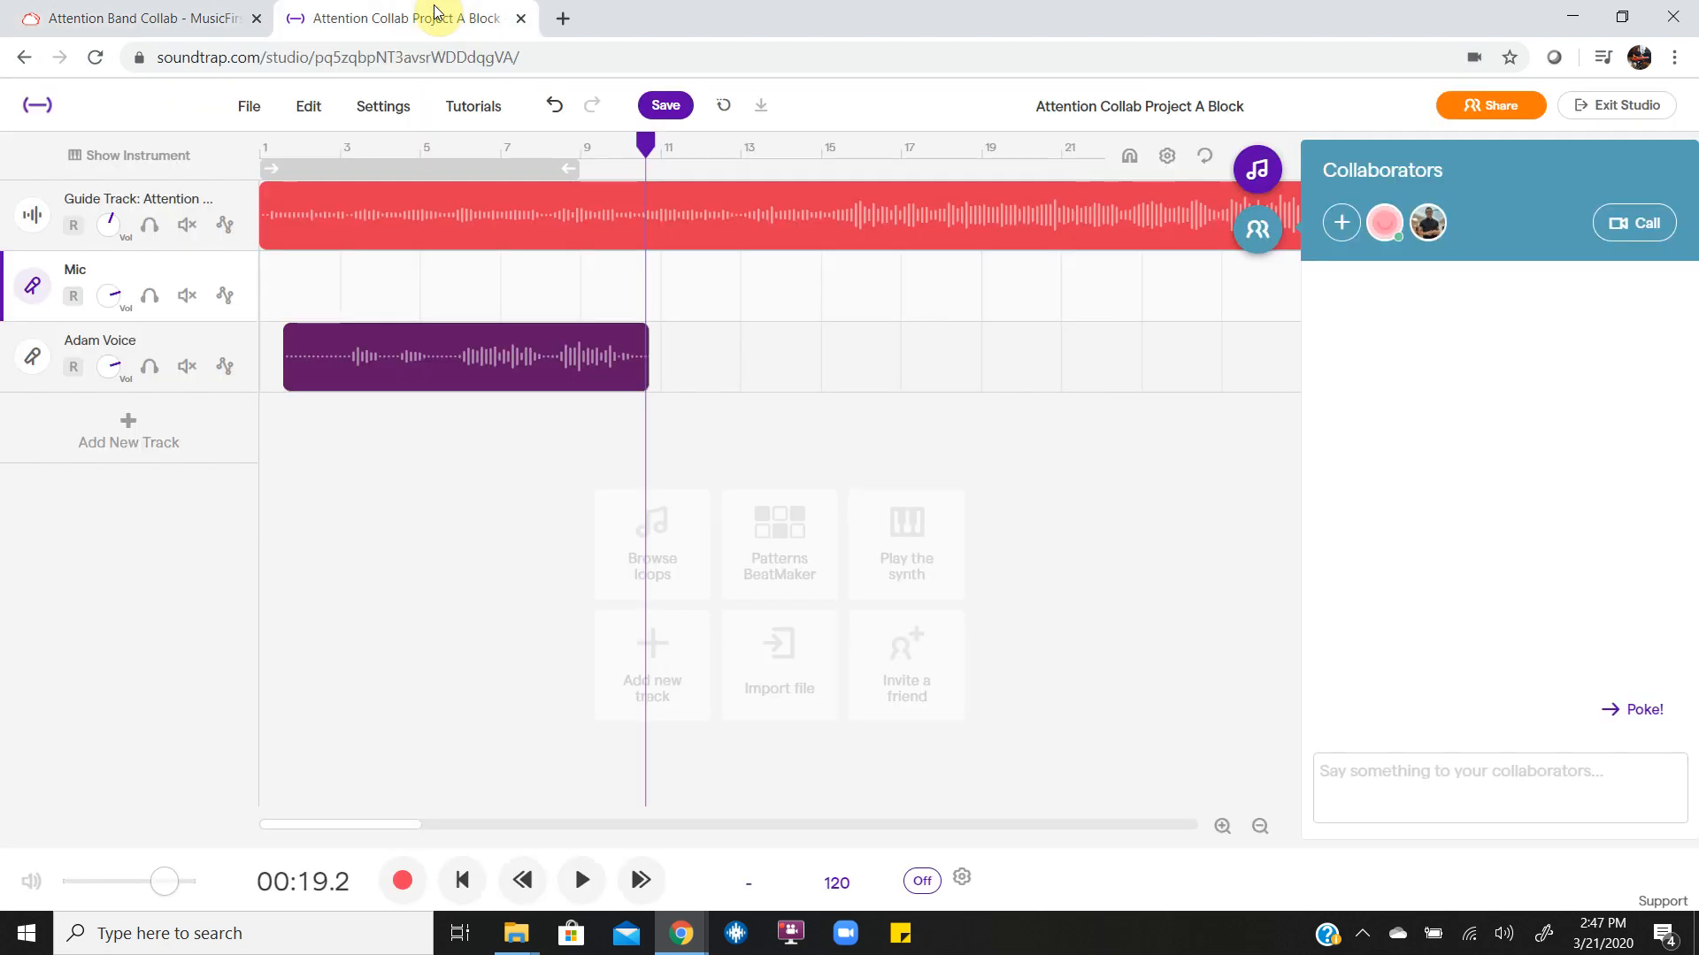